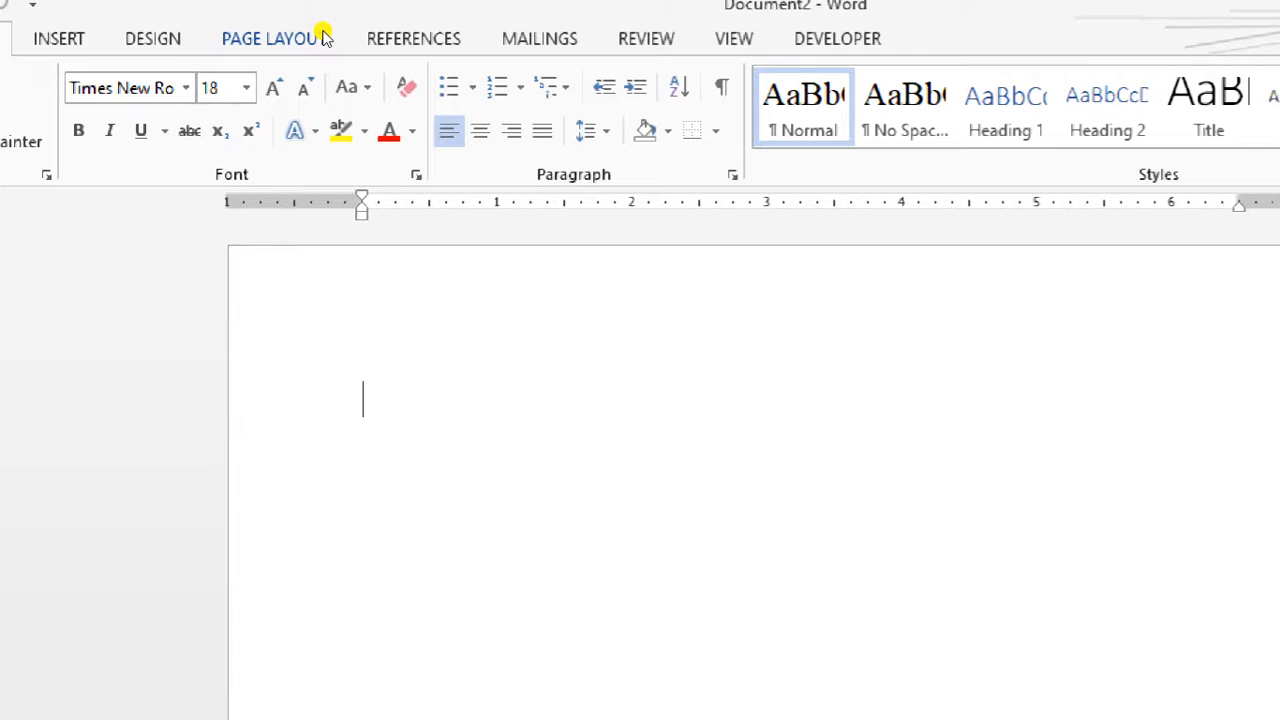
Fill the blank document with sample paragraphs using the formula =rand(15) and return to the start of the text.
click(306, 36)
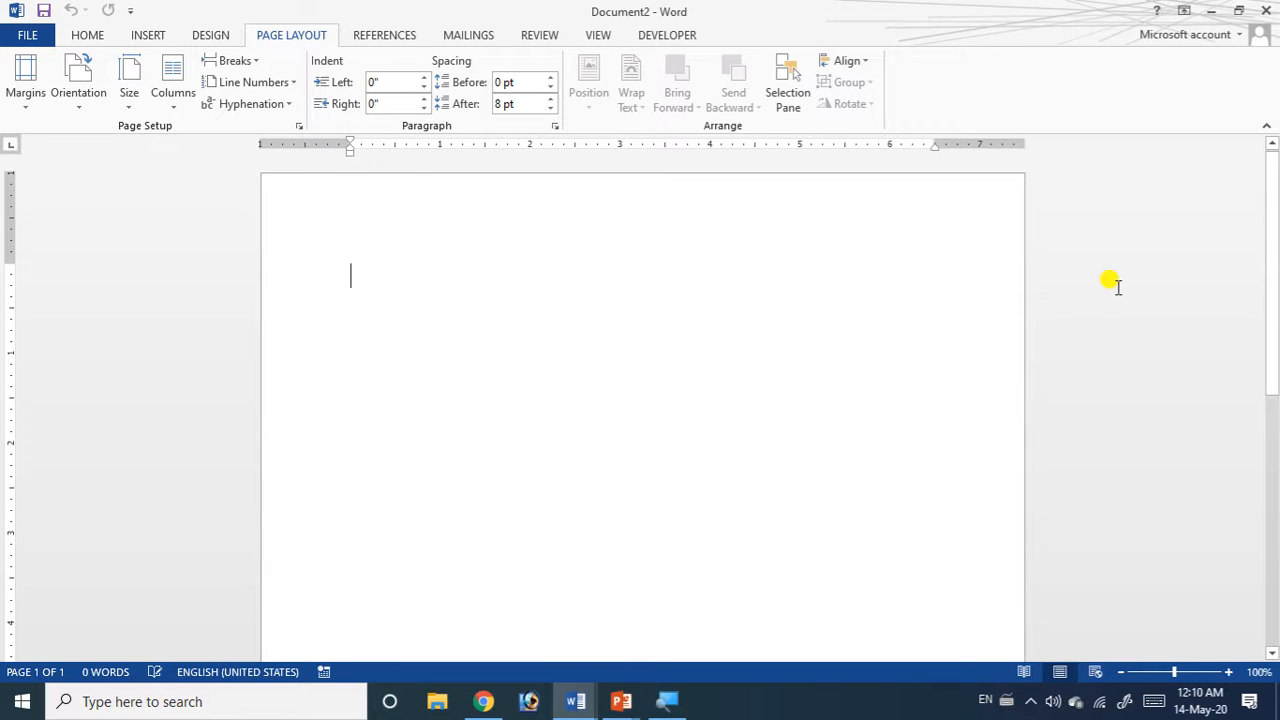
text(=rand(15)
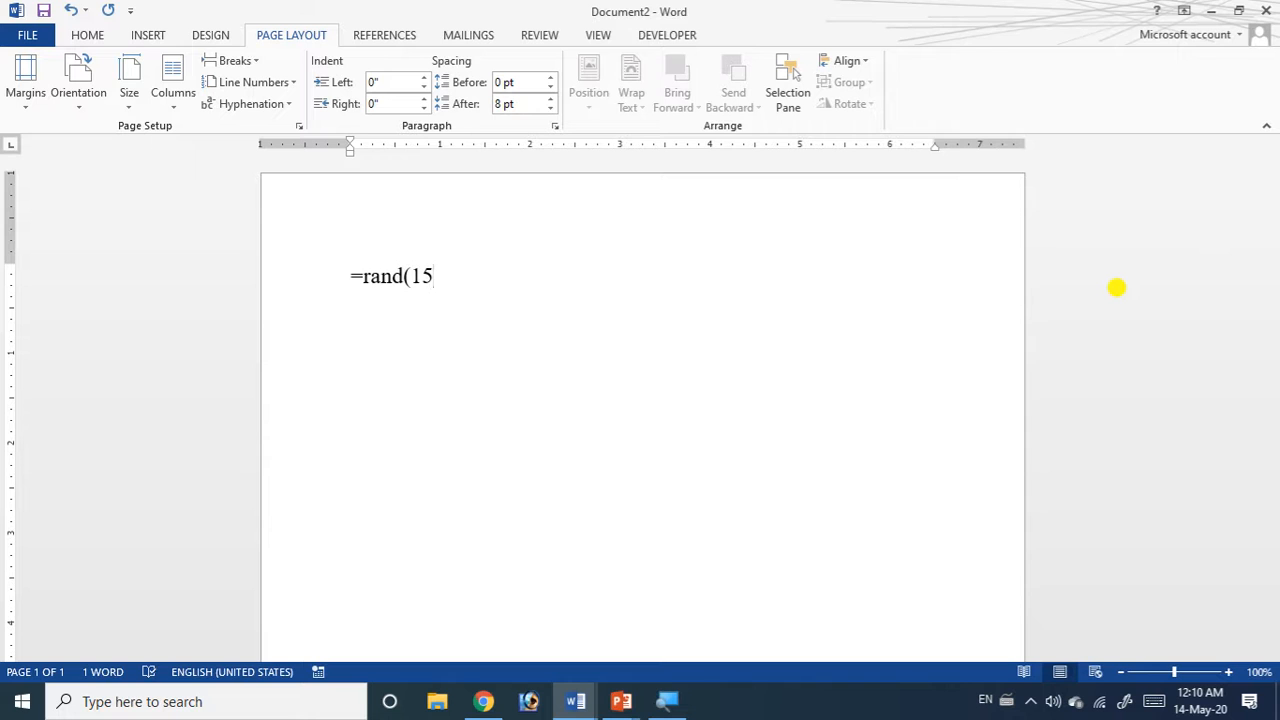
text())
key(Return)
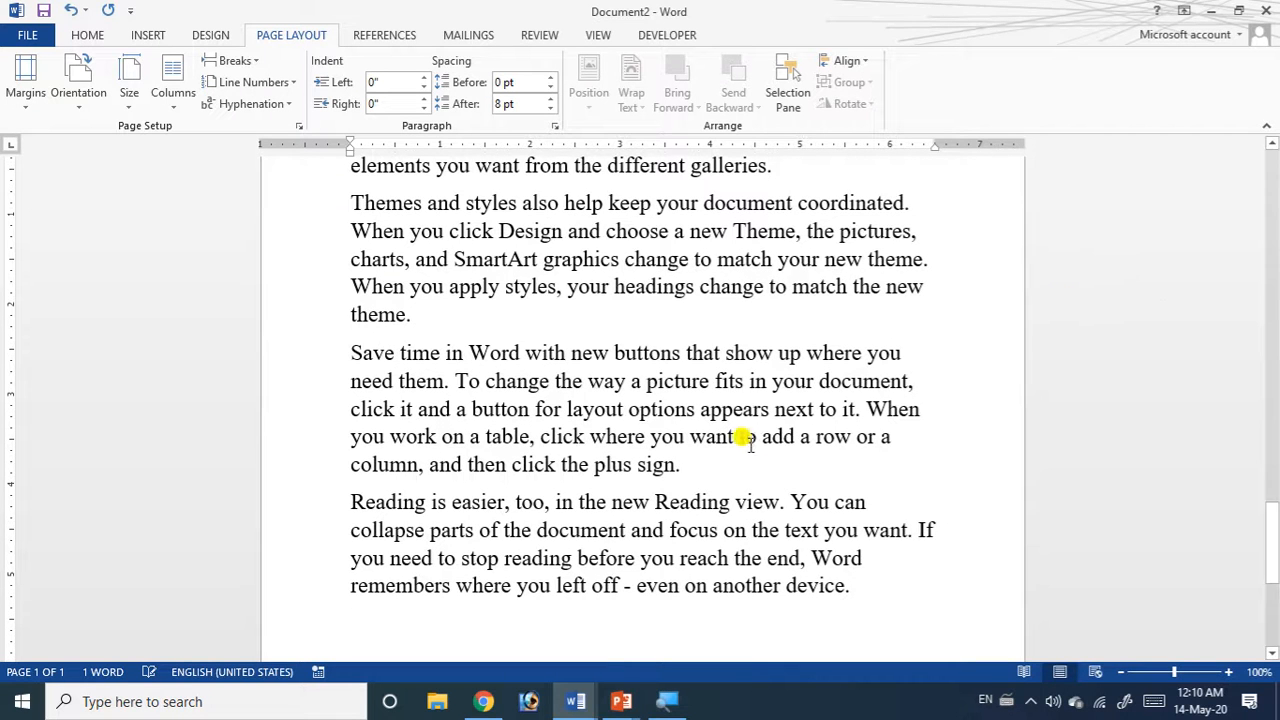
scroll(749, 434, up, 5)
scroll(749, 437, up, 15)
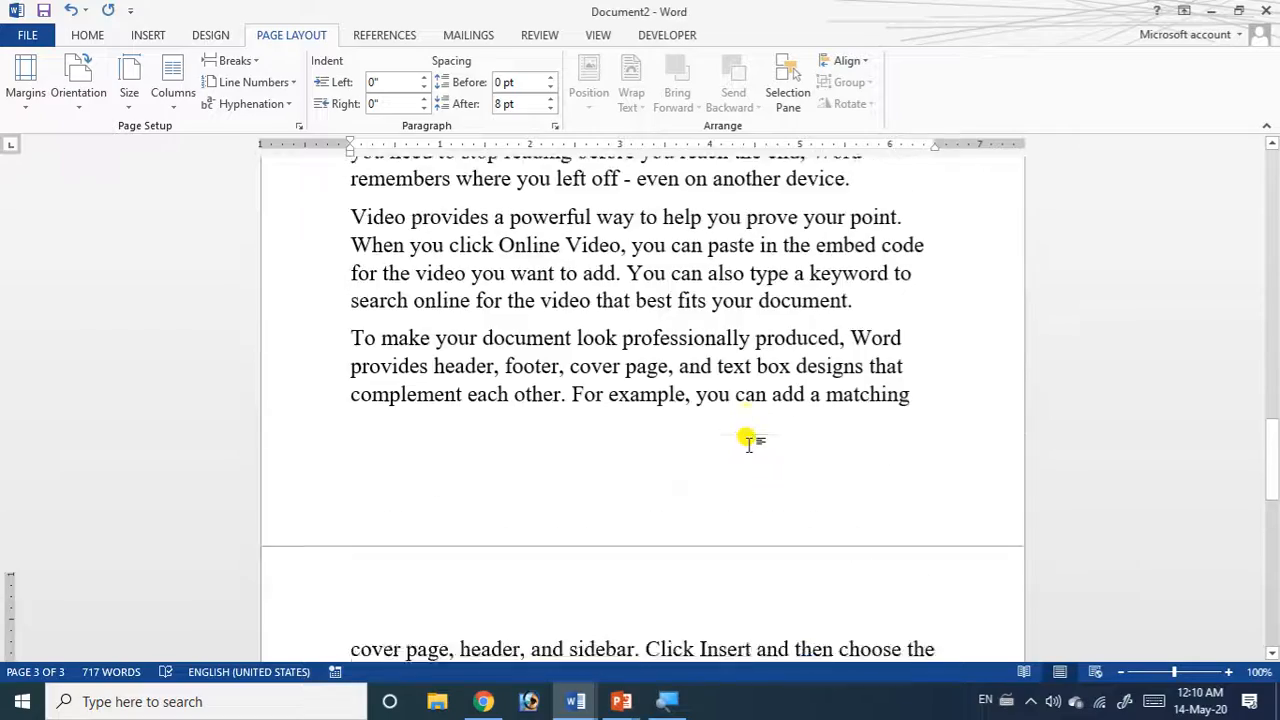
scroll(749, 437, up, 12)
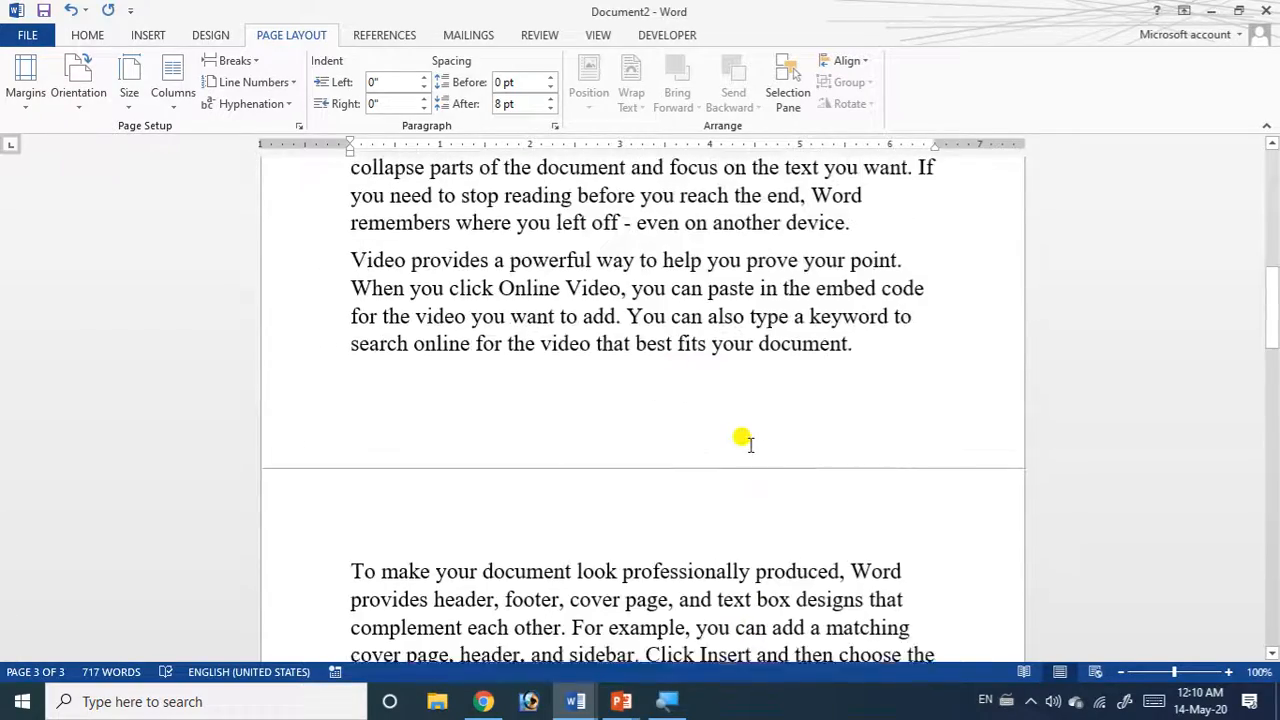
scroll(749, 437, up, 8)
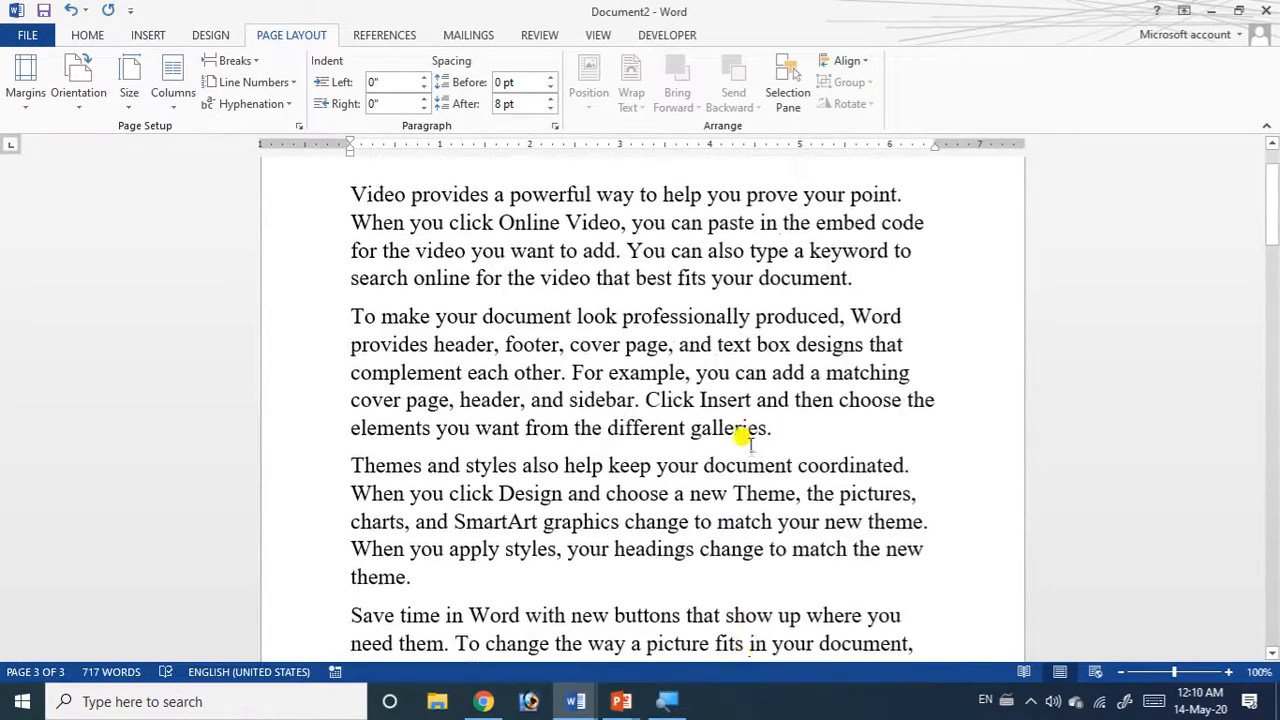
scroll(520, 370, down, 1)
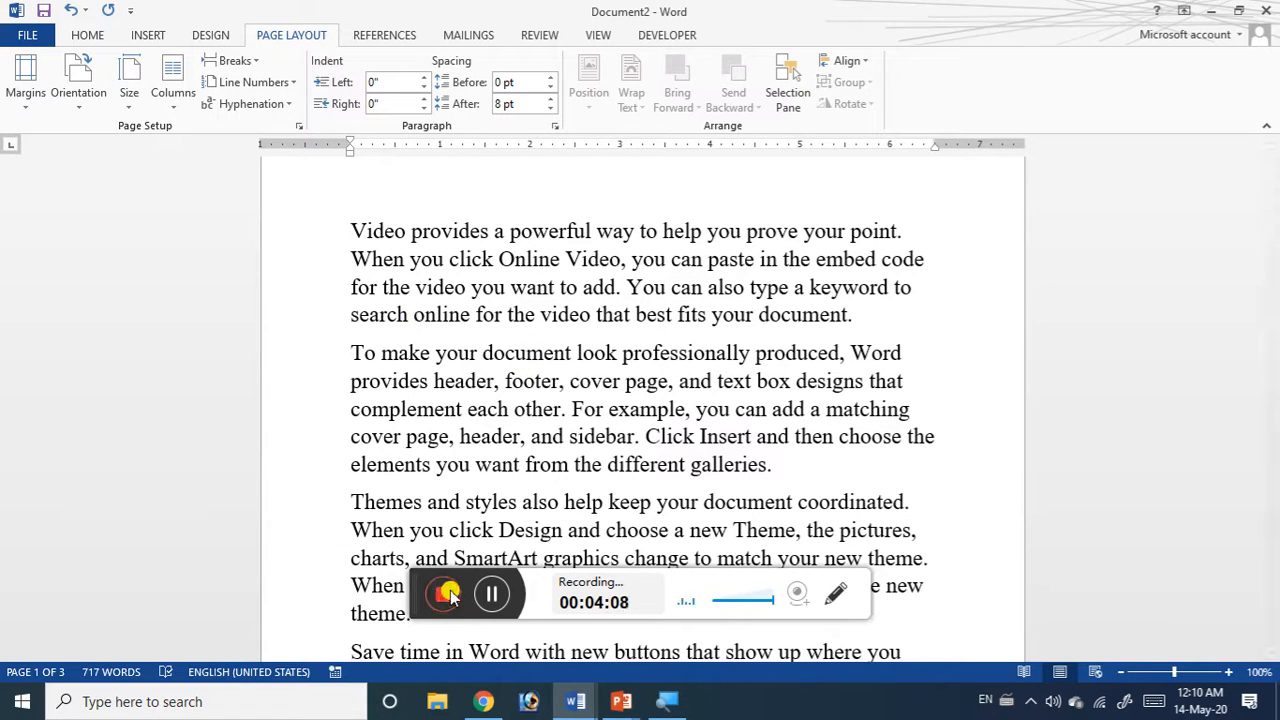
Turn on the screen recorder's drawing tools and draw red arrows marking the left, right and top edges of the text.
click(412, 590)
drag(412, 590, 704, 592)
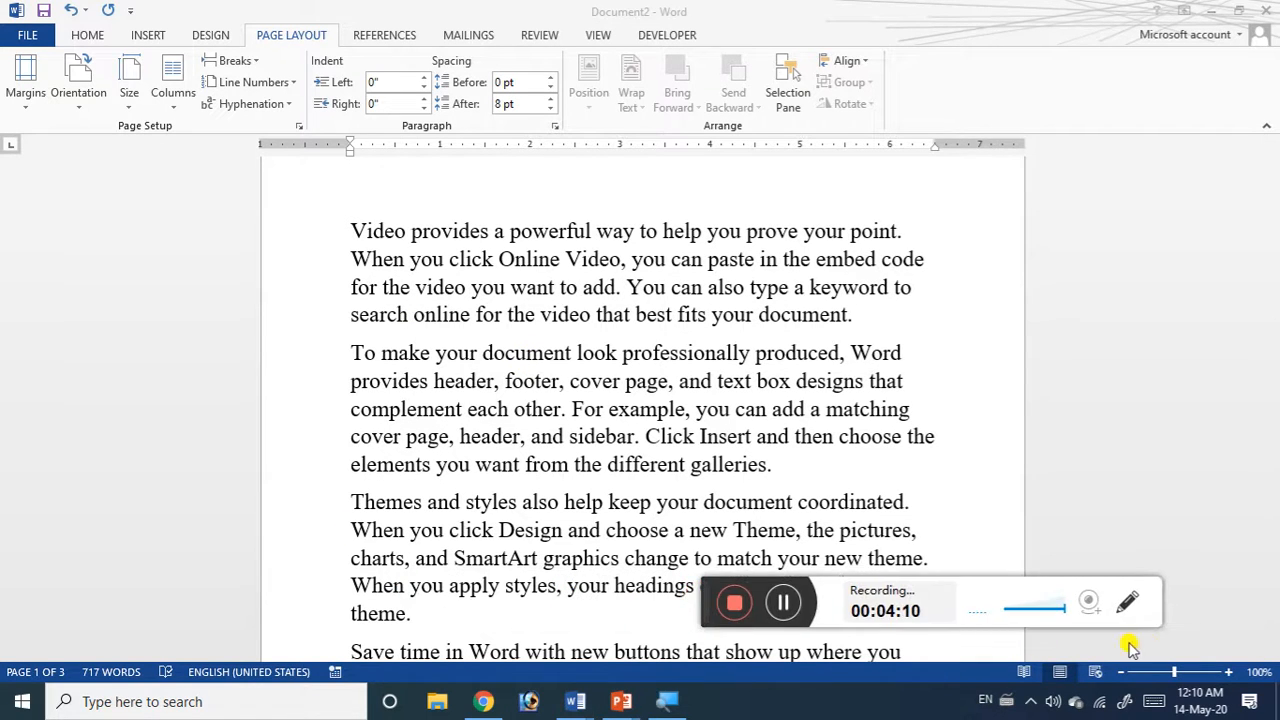
click(1129, 604)
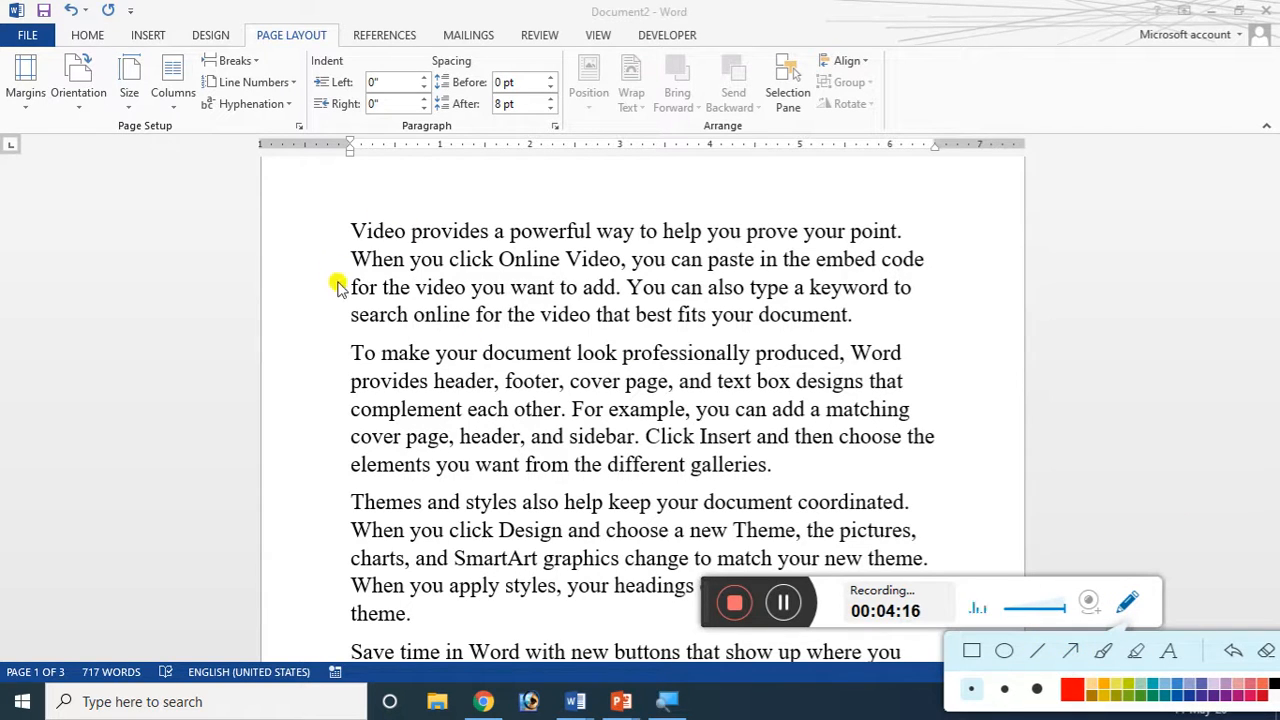
drag(342, 287, 341, 246)
click(306, 259)
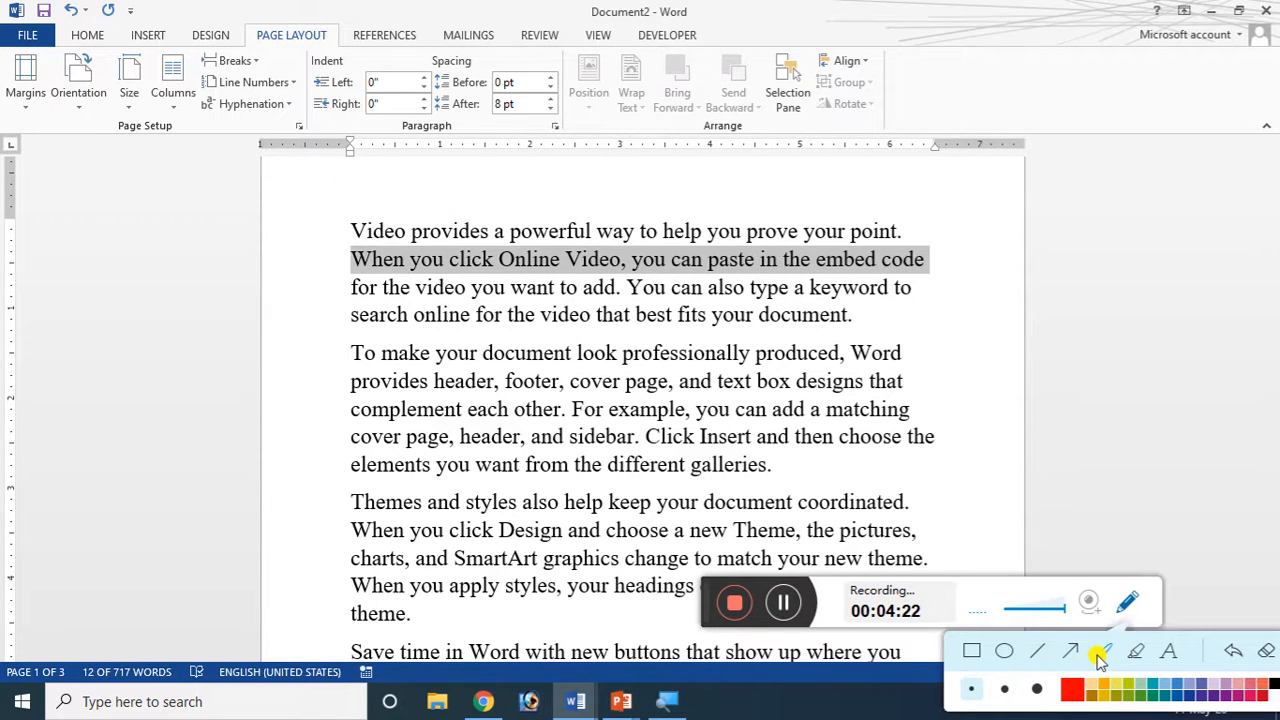
click(1065, 655)
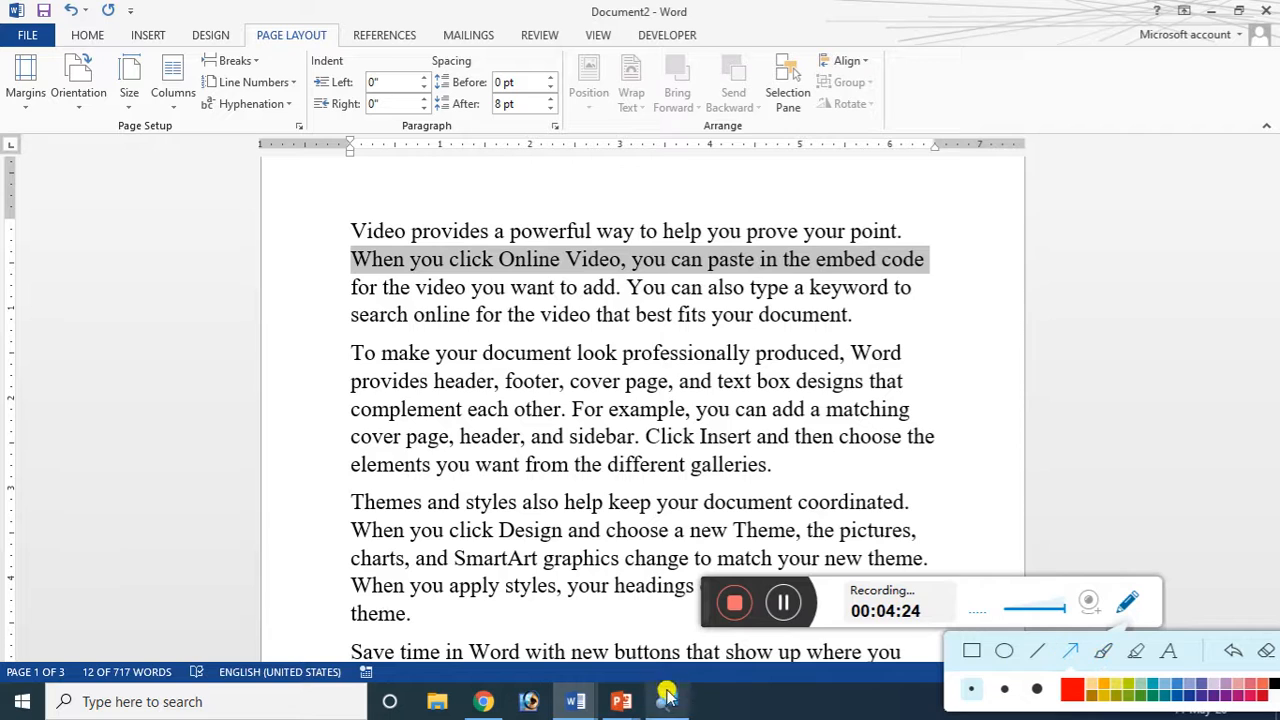
drag(340, 388, 345, 230)
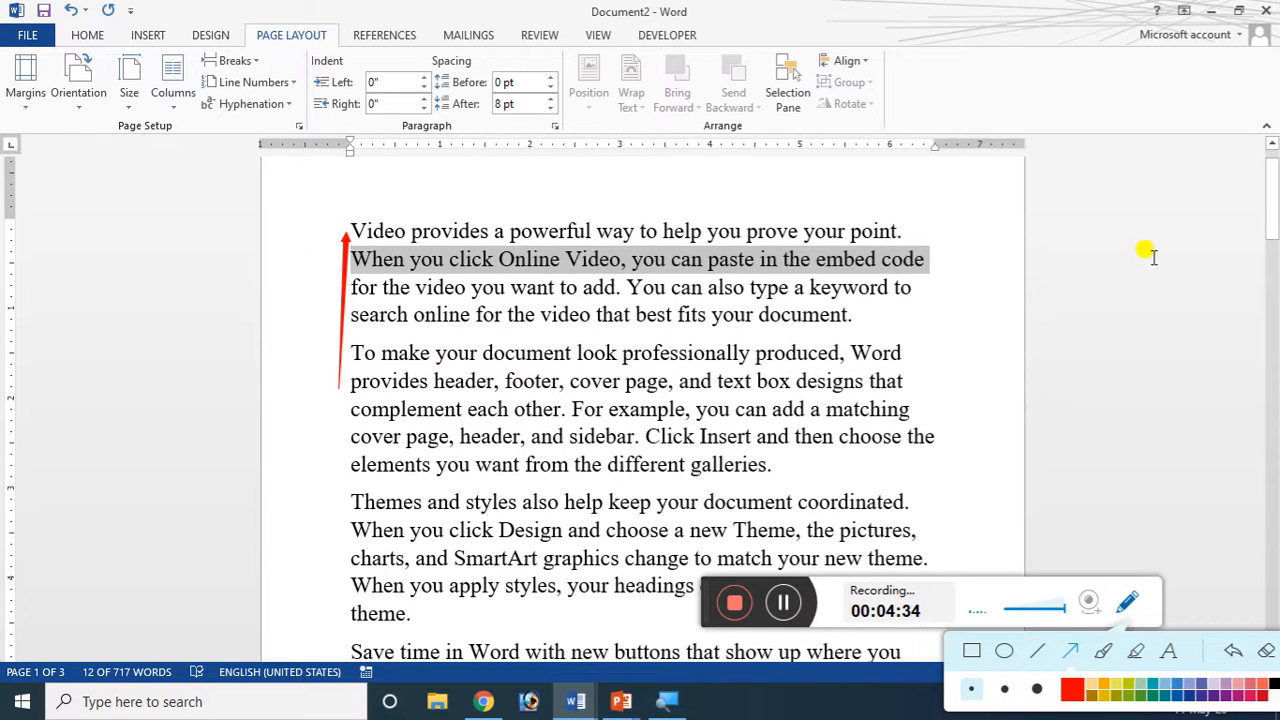
drag(933, 326, 930, 238)
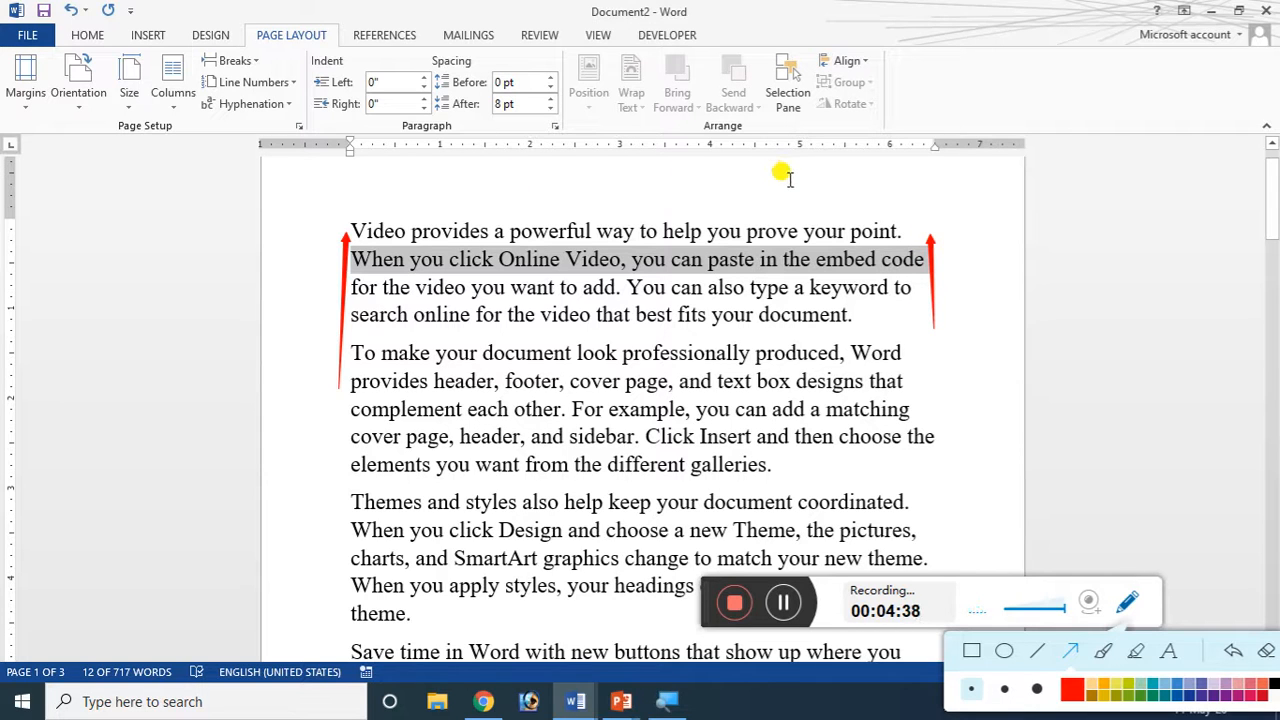
drag(404, 214, 786, 210)
Draw a red arrow under the last line of text on page 1 to mark the bottom margin.
scroll(860, 290, down, 1)
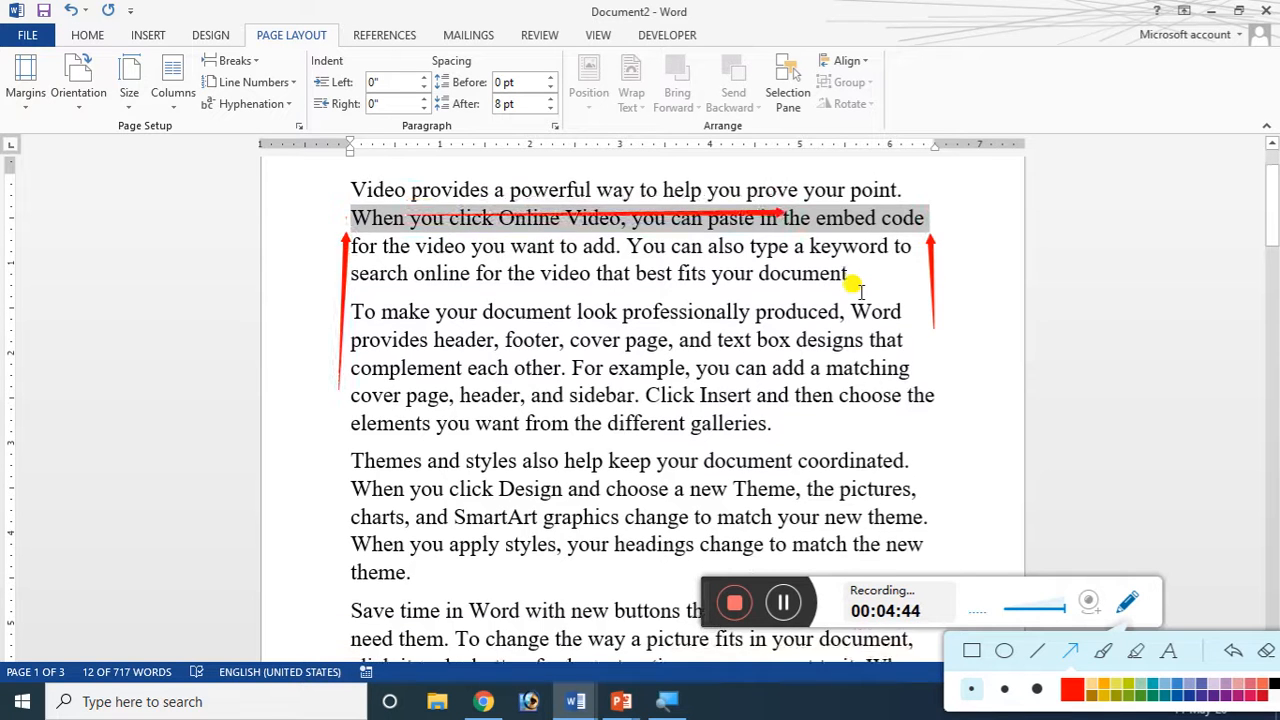
scroll(870, 286, down, 5)
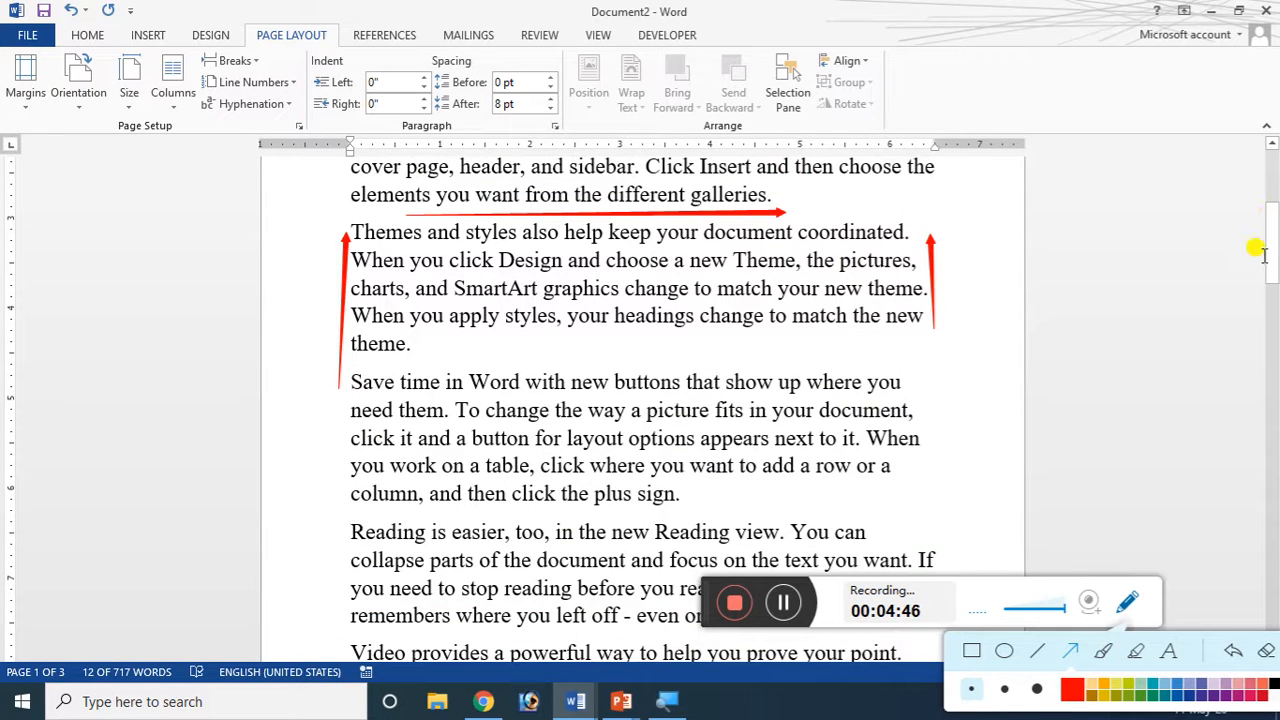
drag(1270, 255, 1275, 358)
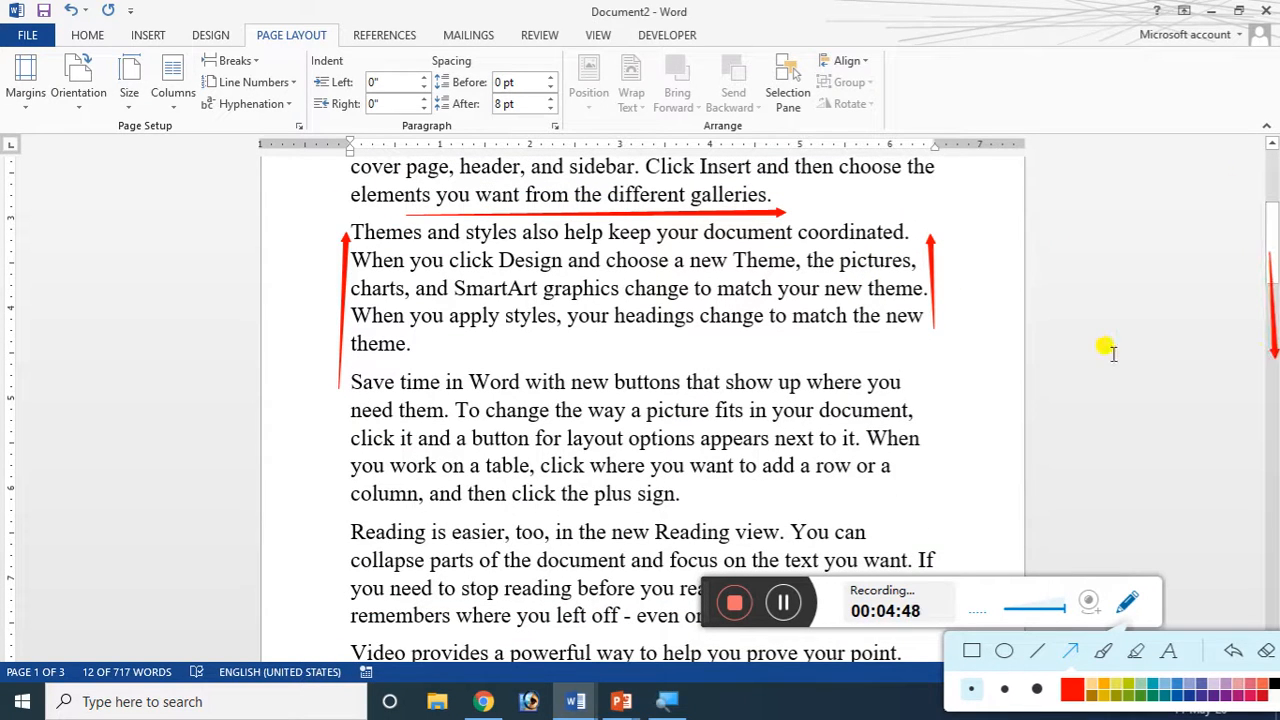
scroll(1100, 349, down, 7)
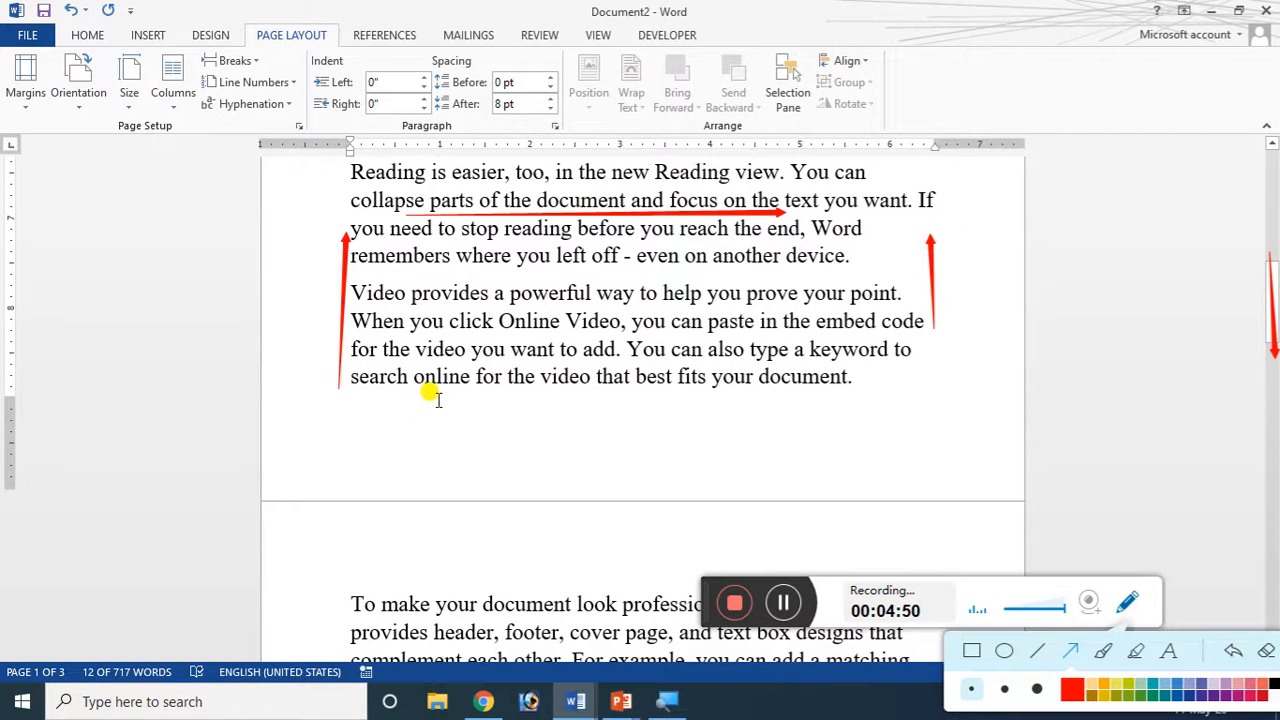
drag(437, 394, 714, 393)
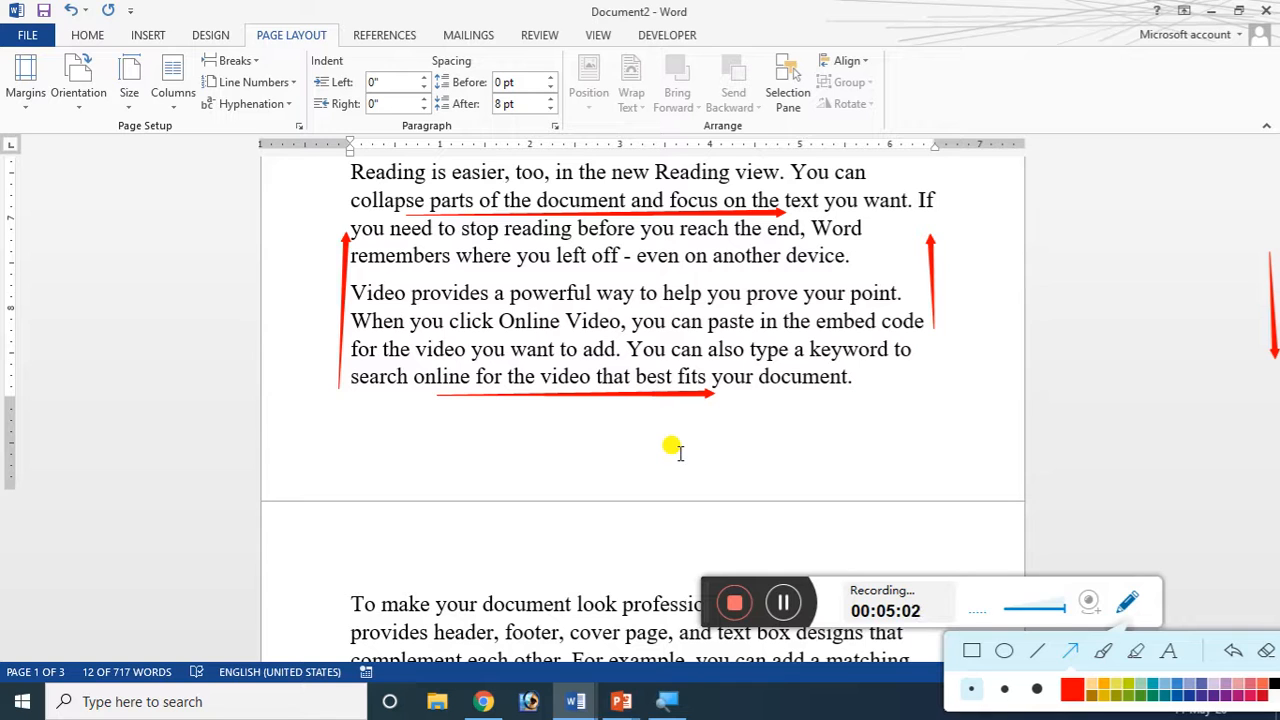
Clear all red arrow annotations and close the screen recorder's drawing tools.
scroll(679, 453, up, 5)
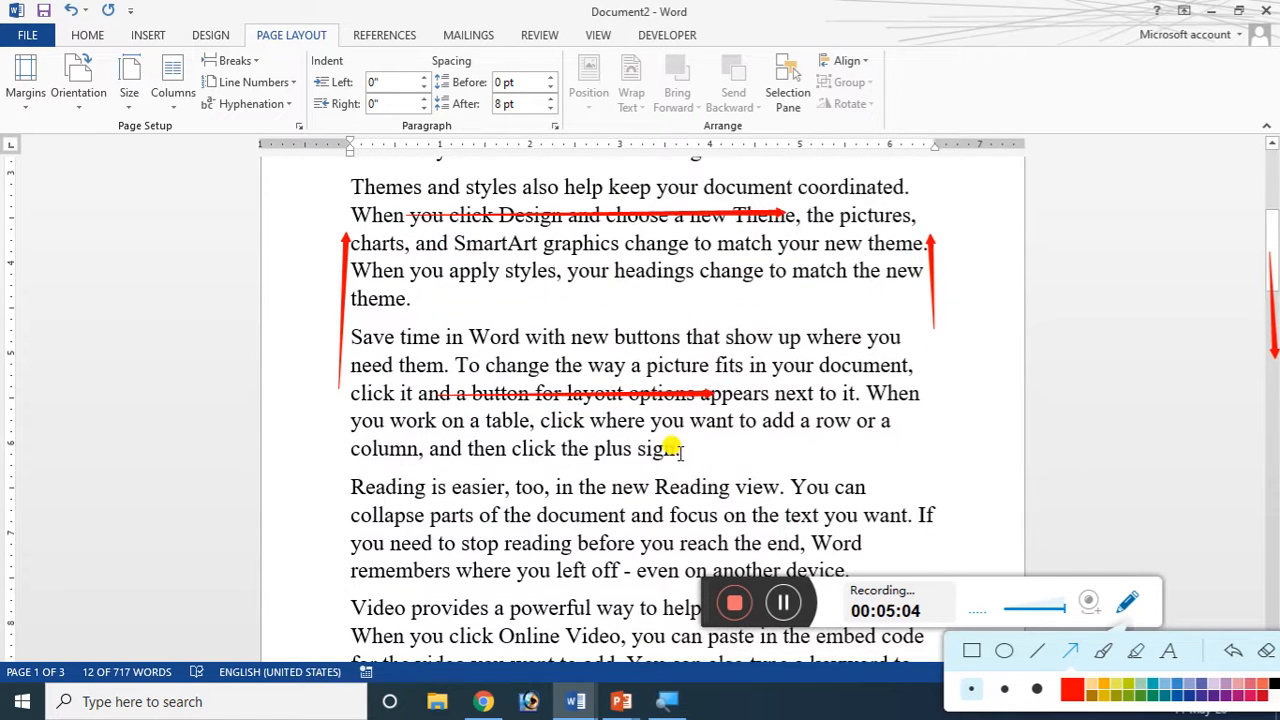
click(1267, 652)
scroll(600, 491, up, 4)
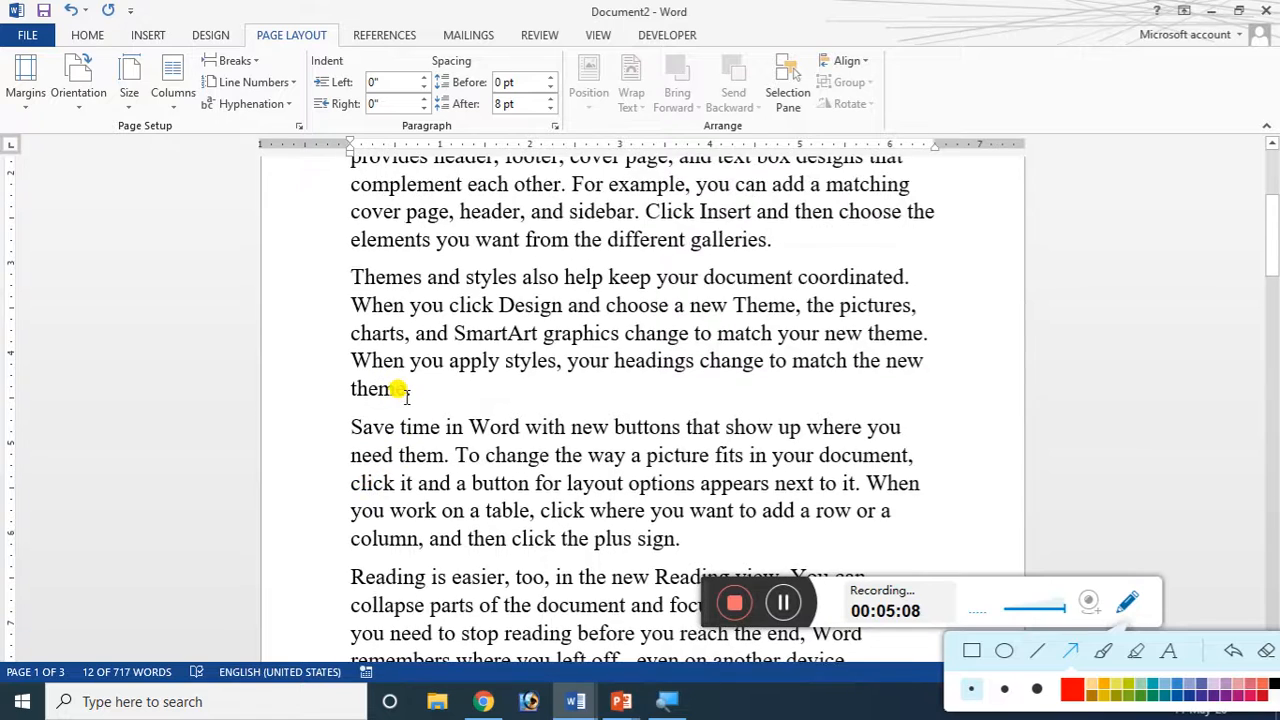
scroll(402, 392, up, 3)
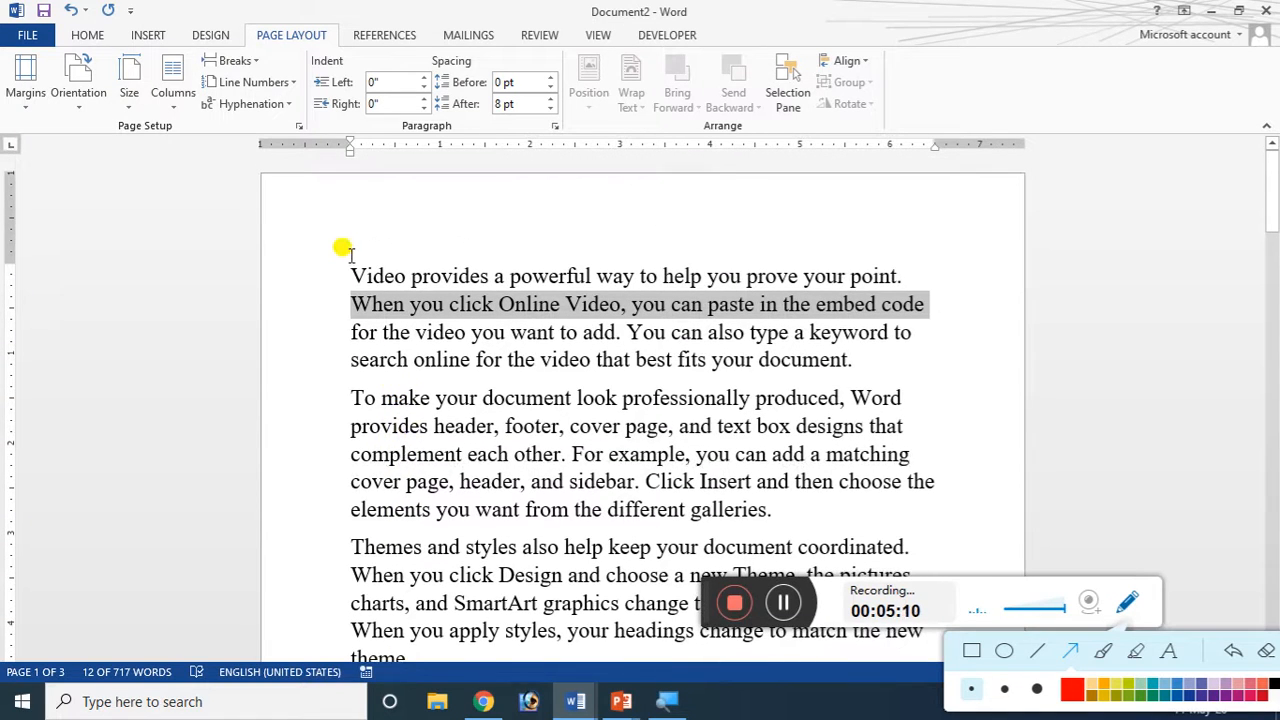
drag(348, 264, 588, 322)
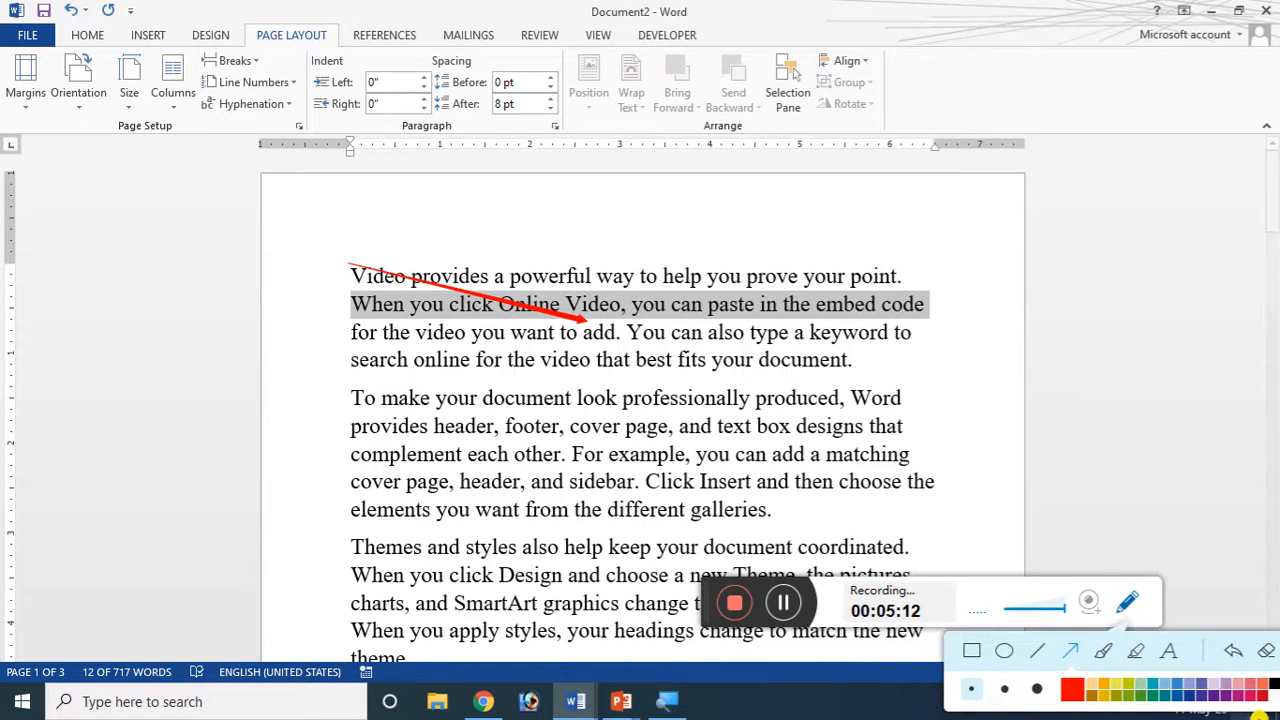
click(1266, 651)
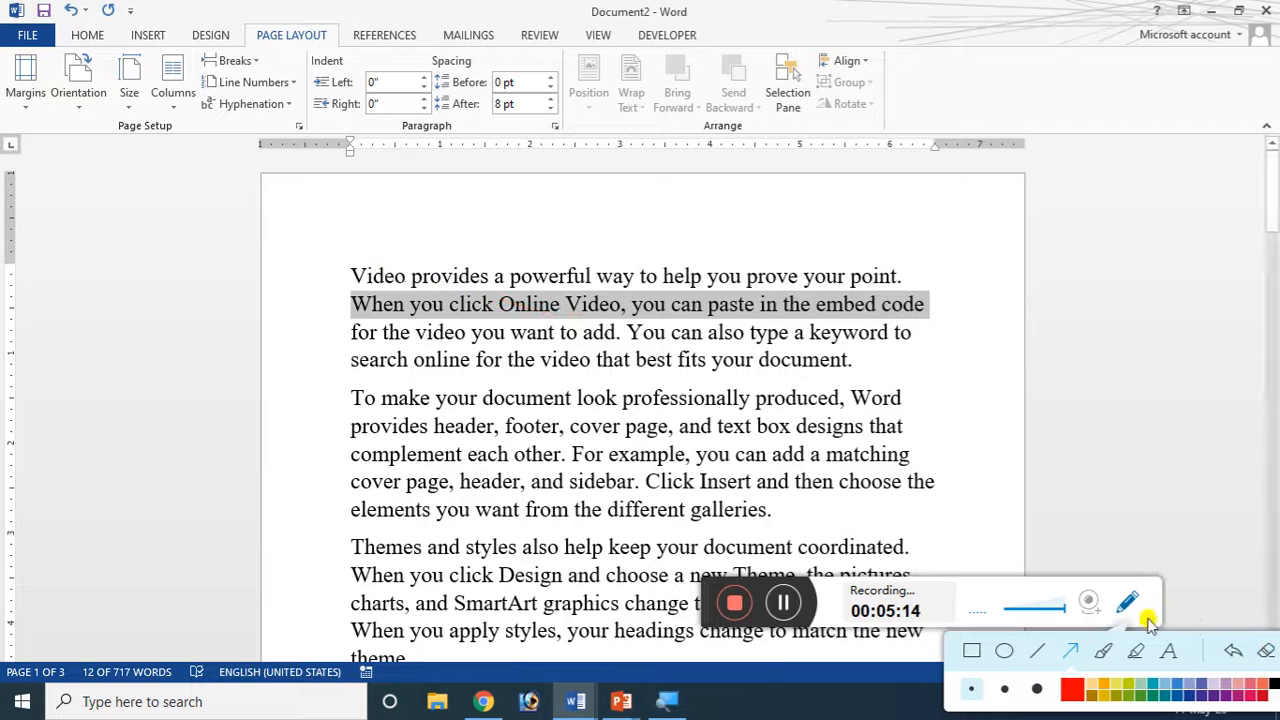
click(1130, 604)
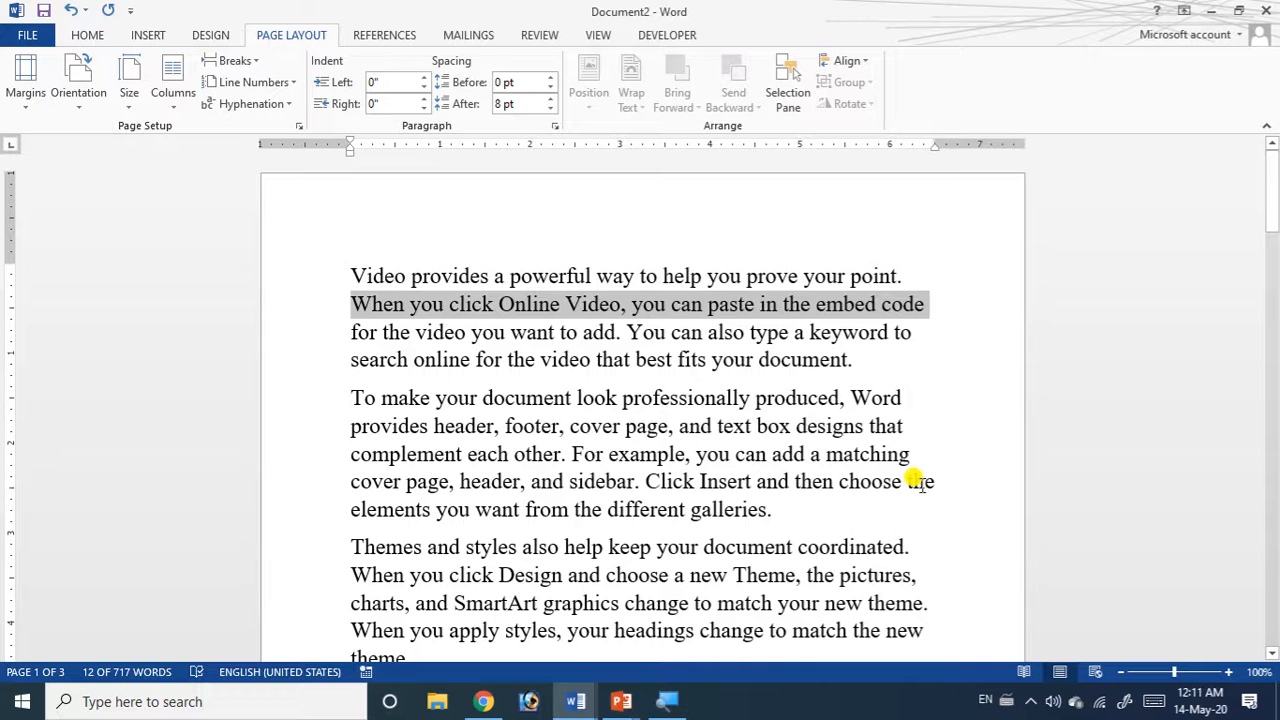
click(670, 357)
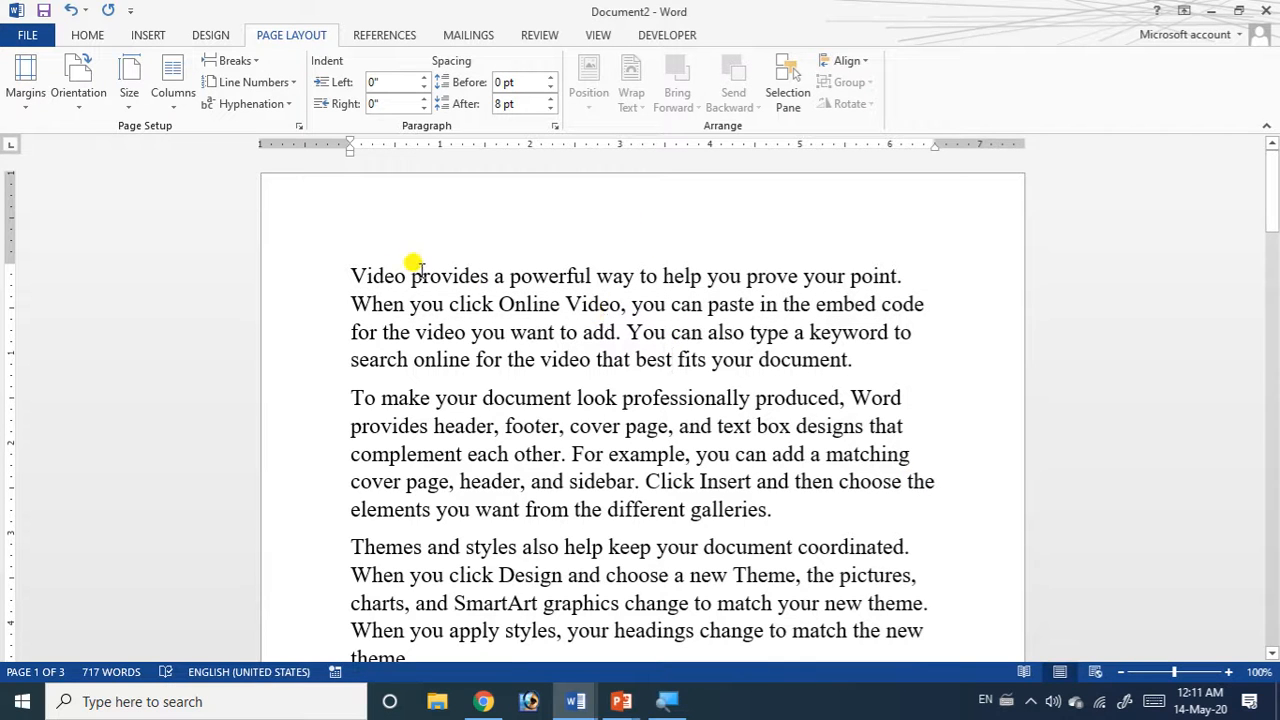
click(352, 276)
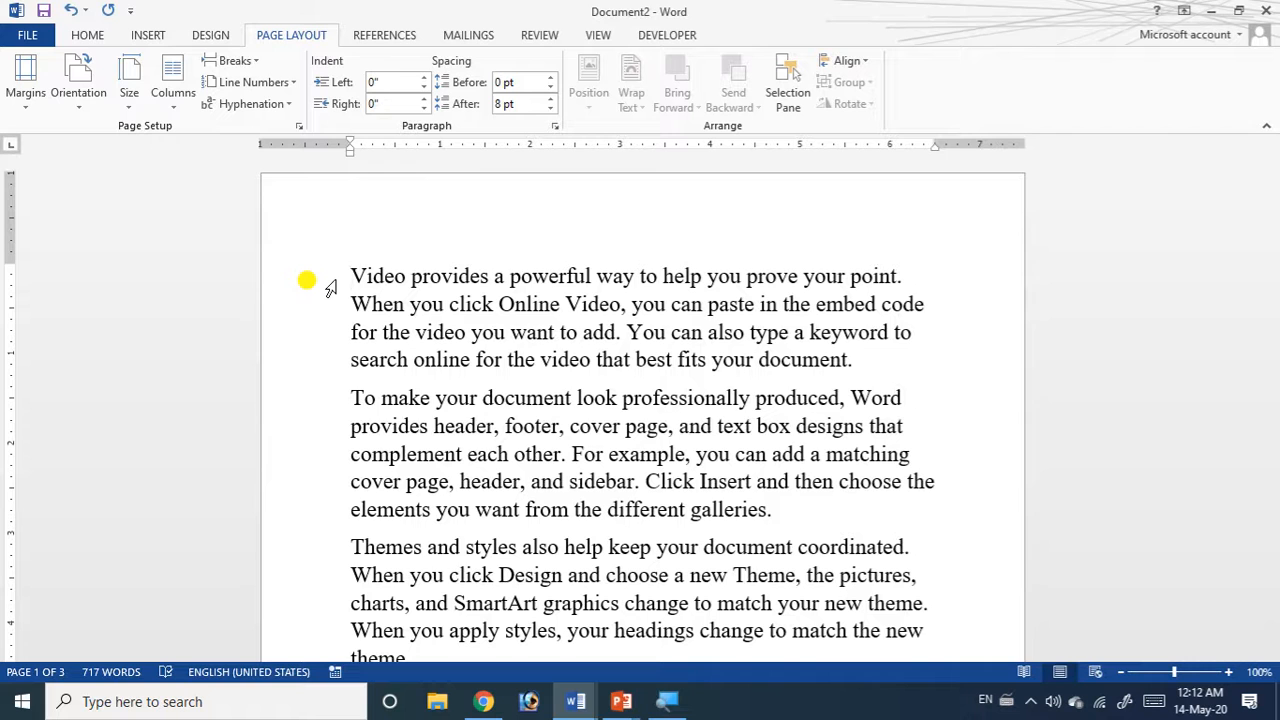
drag(345, 272, 703, 547)
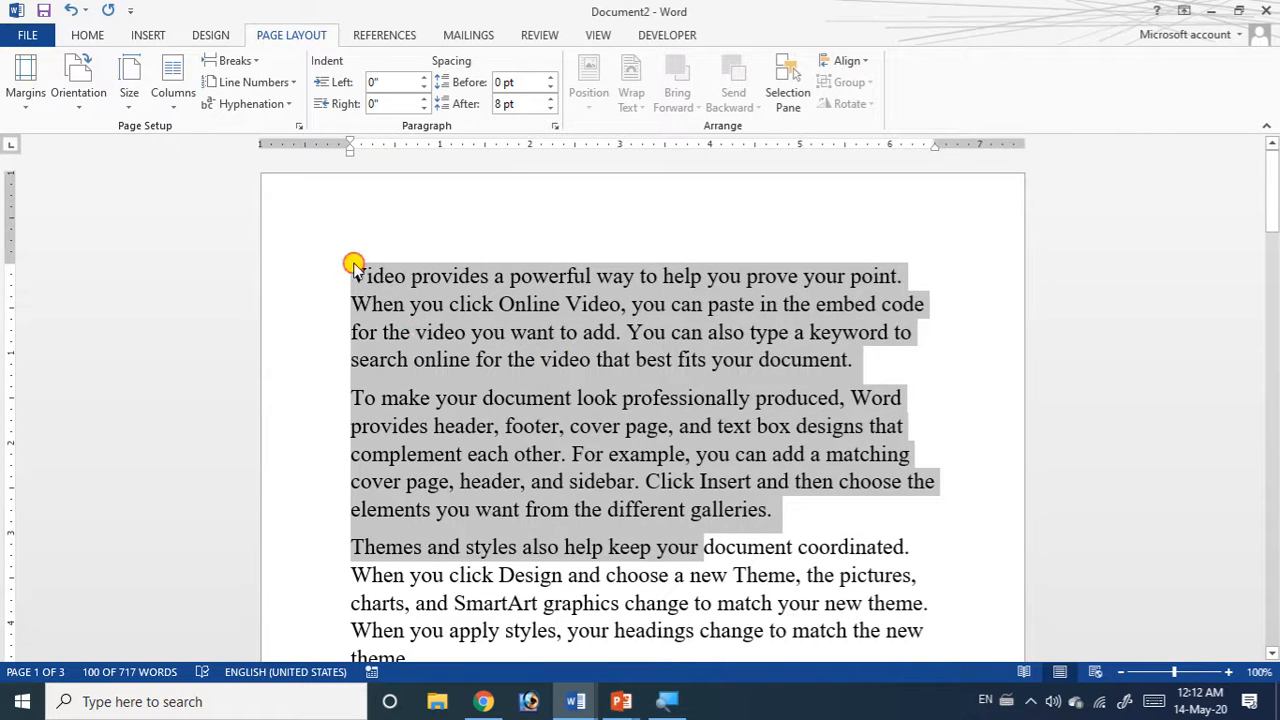
click(353, 266)
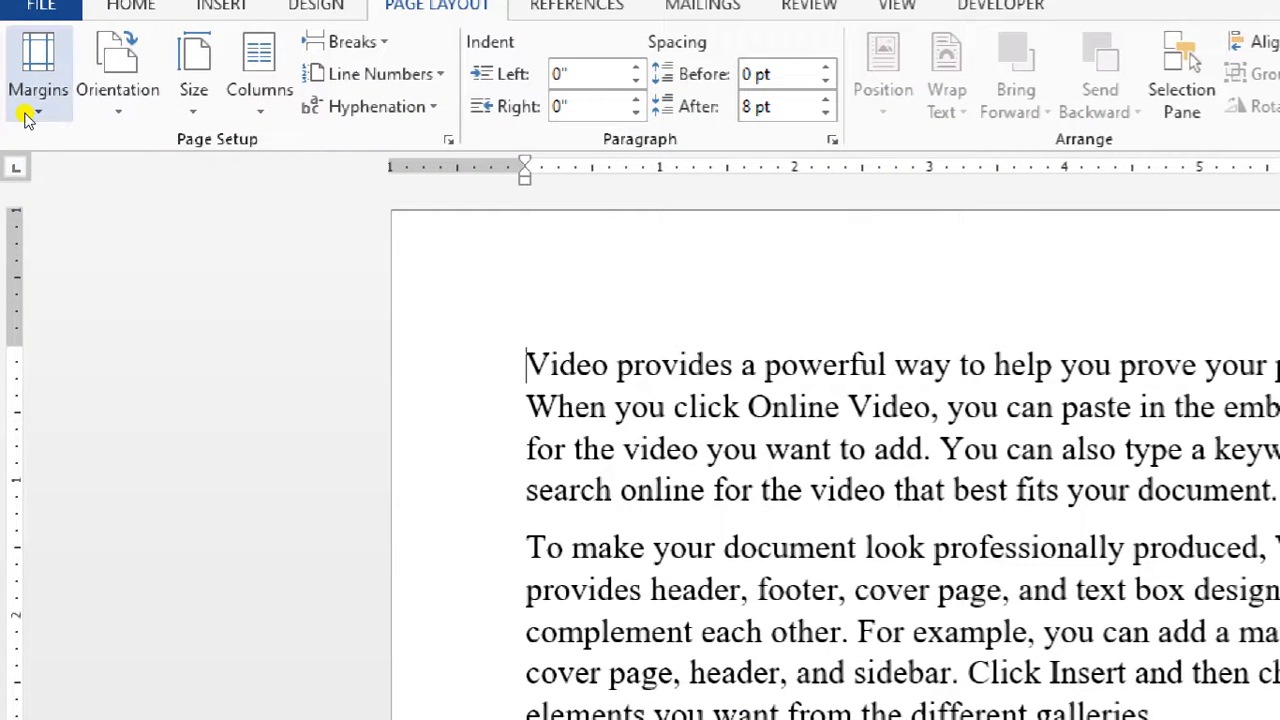
Apply the Narrow margin preset with 0.5" on all sides and review the text across the pages.
click(29, 110)
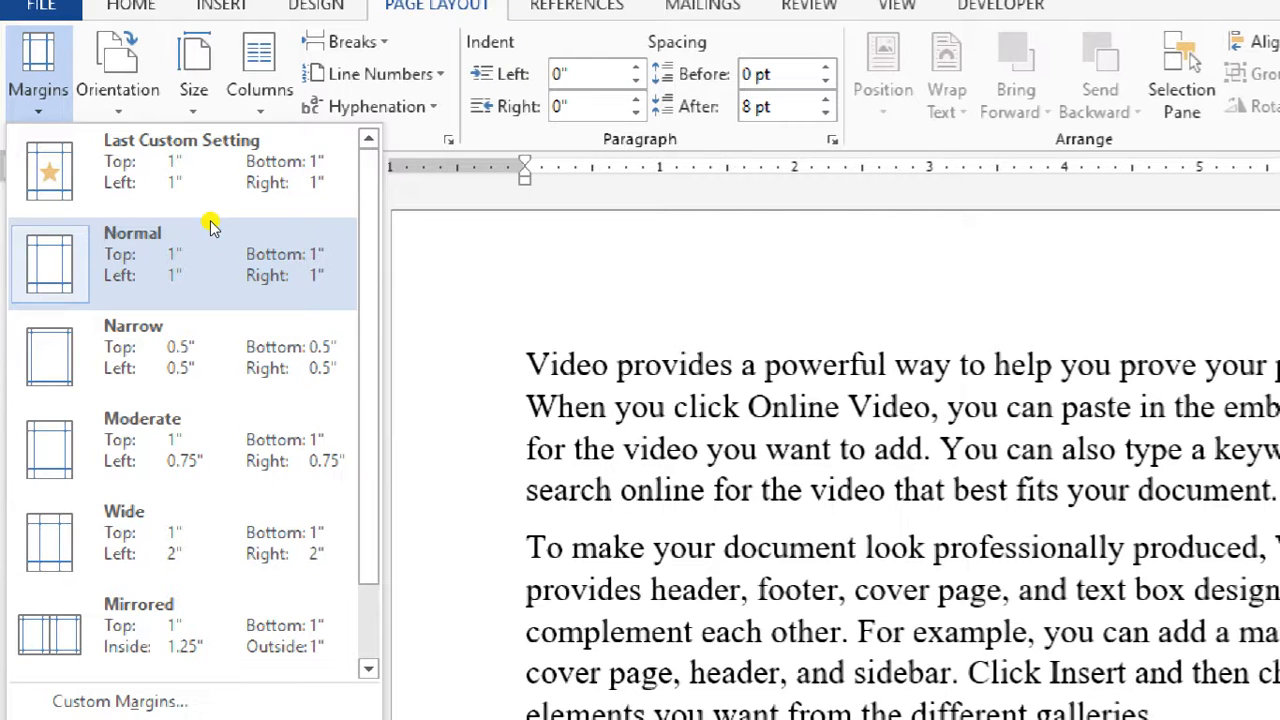
click(190, 288)
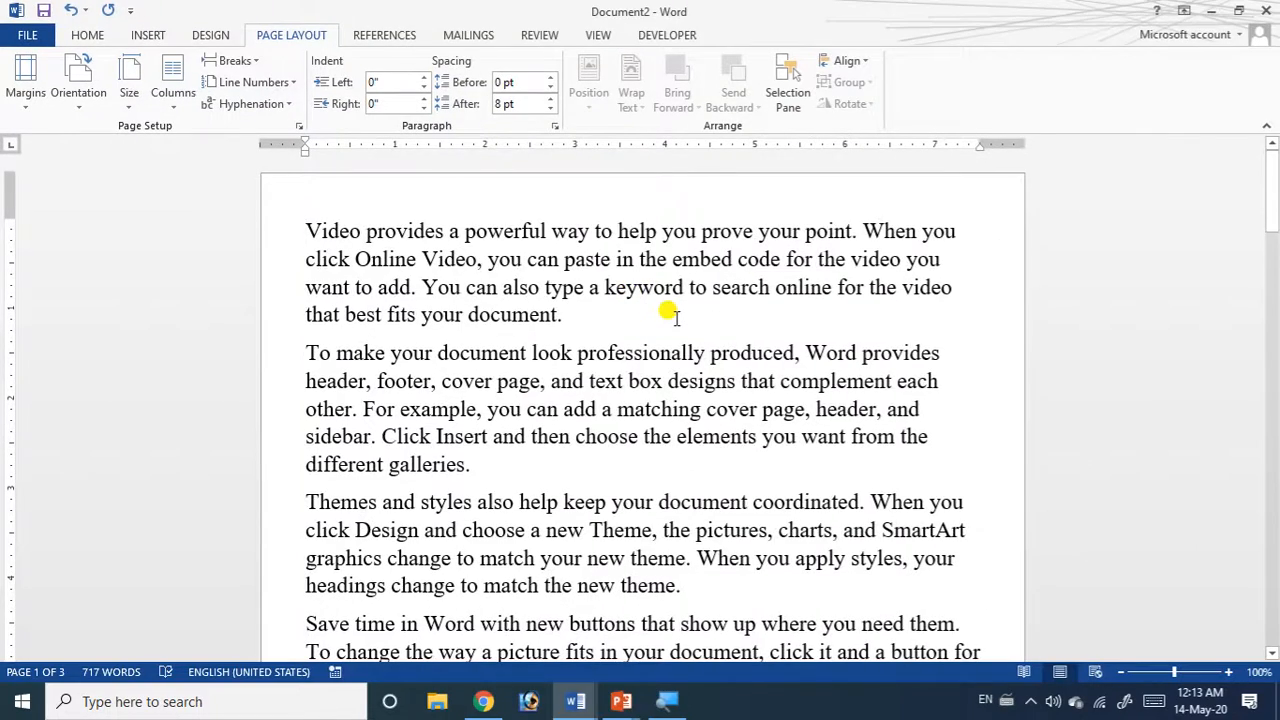
scroll(694, 314, down, 8)
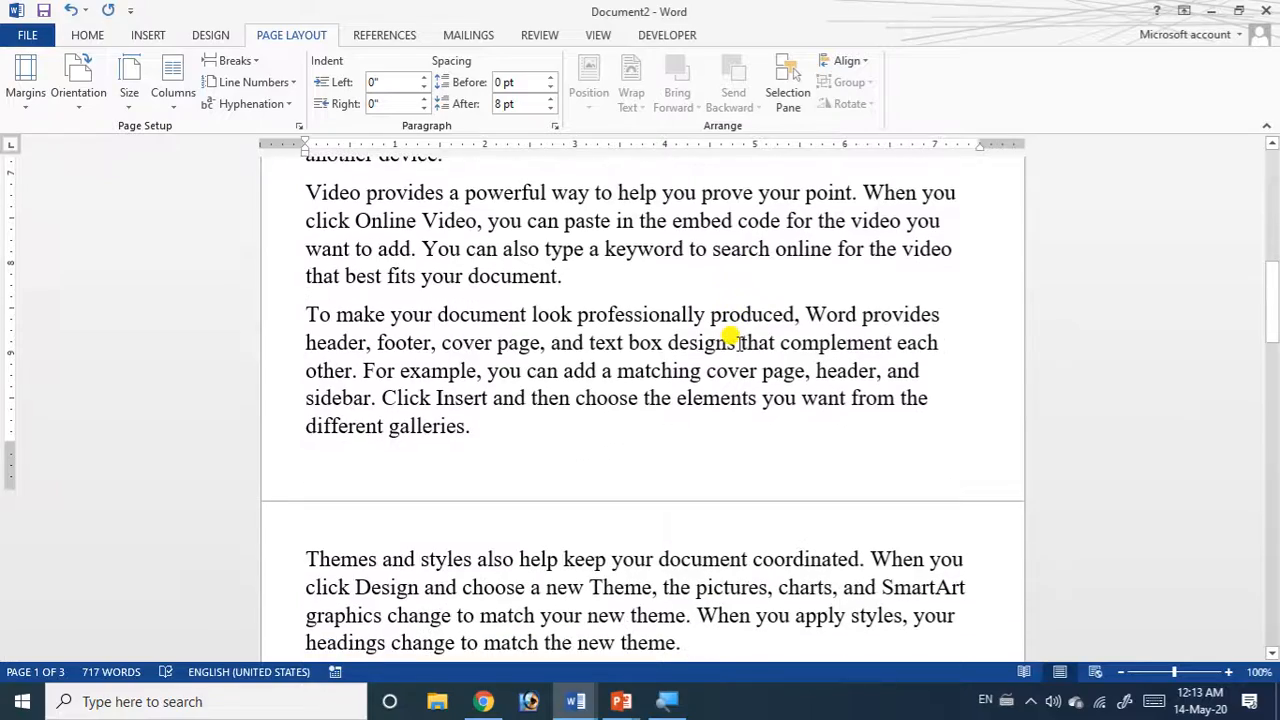
scroll(737, 341, up, 6)
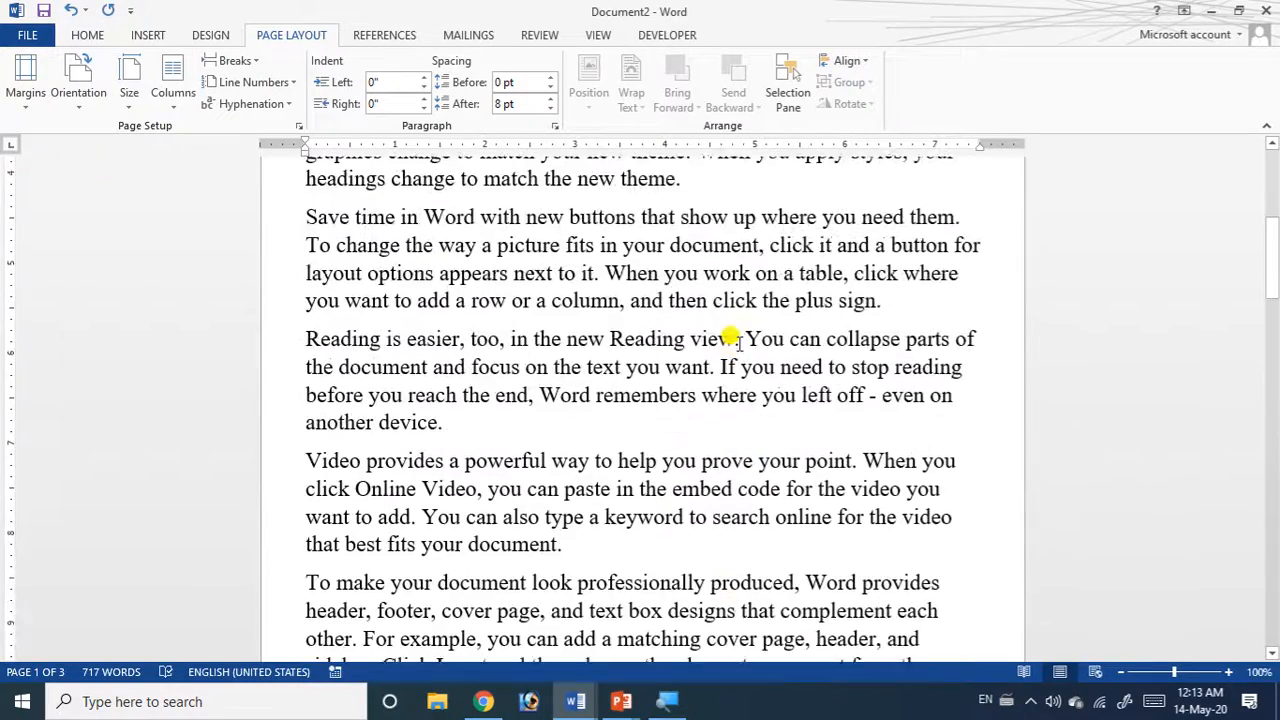
scroll(735, 341, up, 2)
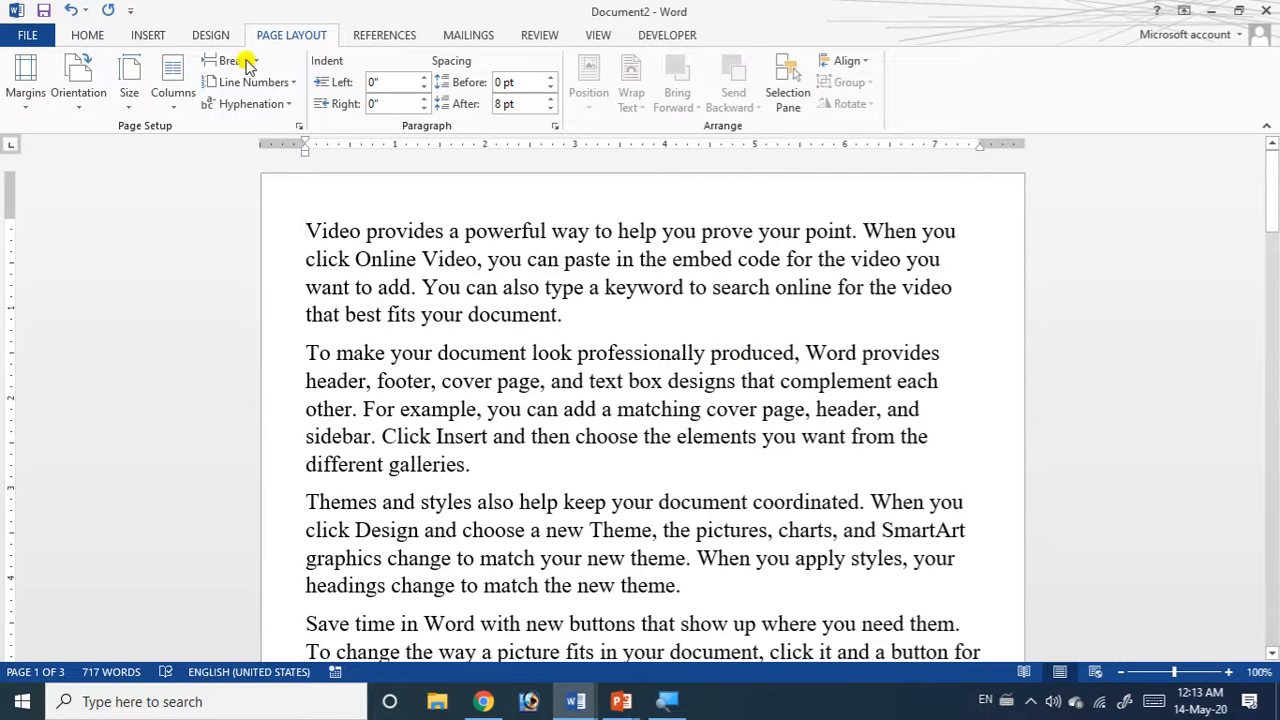
Open the custom margin settings and raise the document's top margin to 1.3".
click(31, 103)
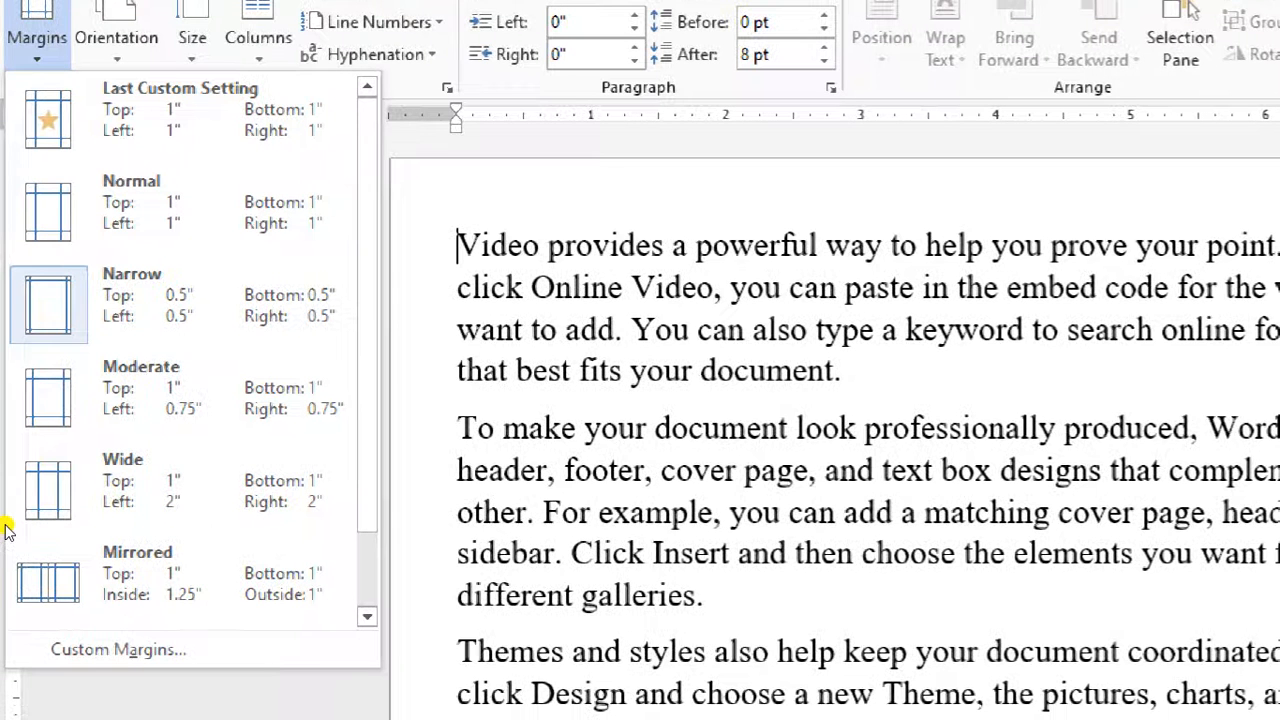
click(118, 649)
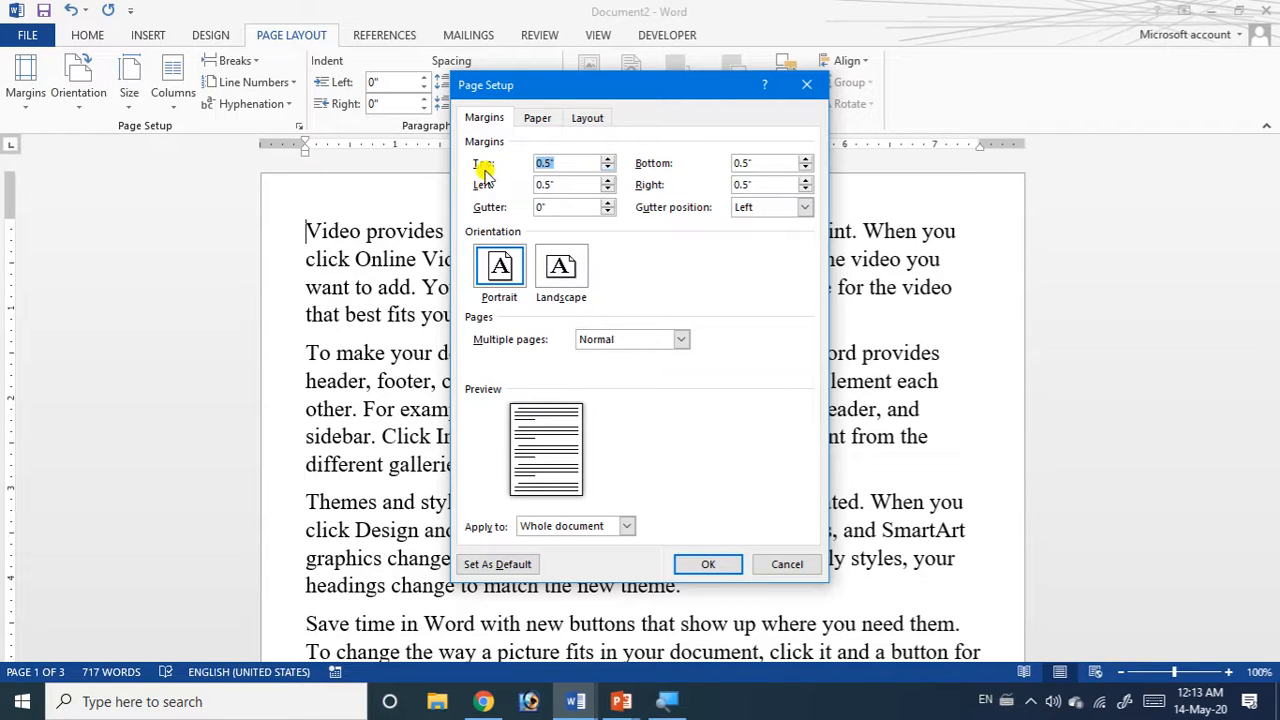
click(607, 159)
click(607, 159)
click(607, 159)
click(607, 159)
click(607, 159)
click(607, 159)
click(607, 159)
click(607, 159)
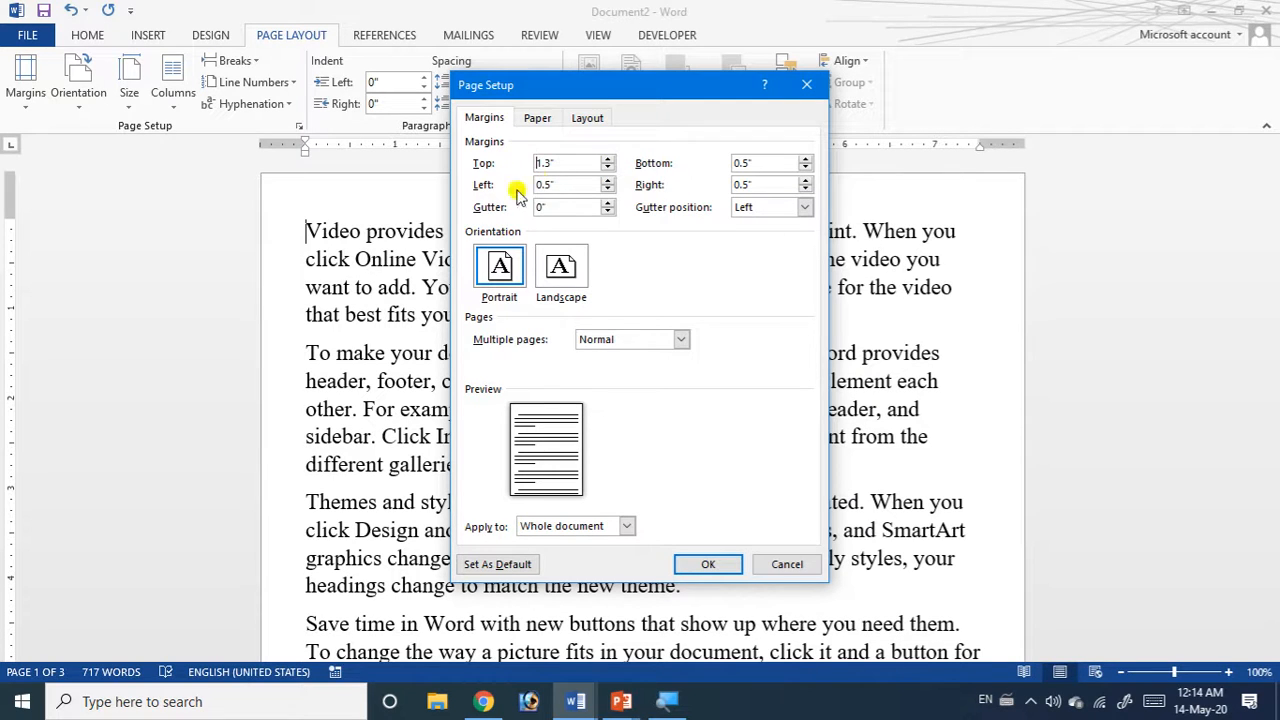
Set the left margin to 1" and reduce the right margin to 0".
click(608, 181)
click(608, 181)
click(608, 181)
click(608, 181)
click(608, 181)
click(805, 190)
click(805, 190)
click(805, 190)
click(805, 190)
click(805, 190)
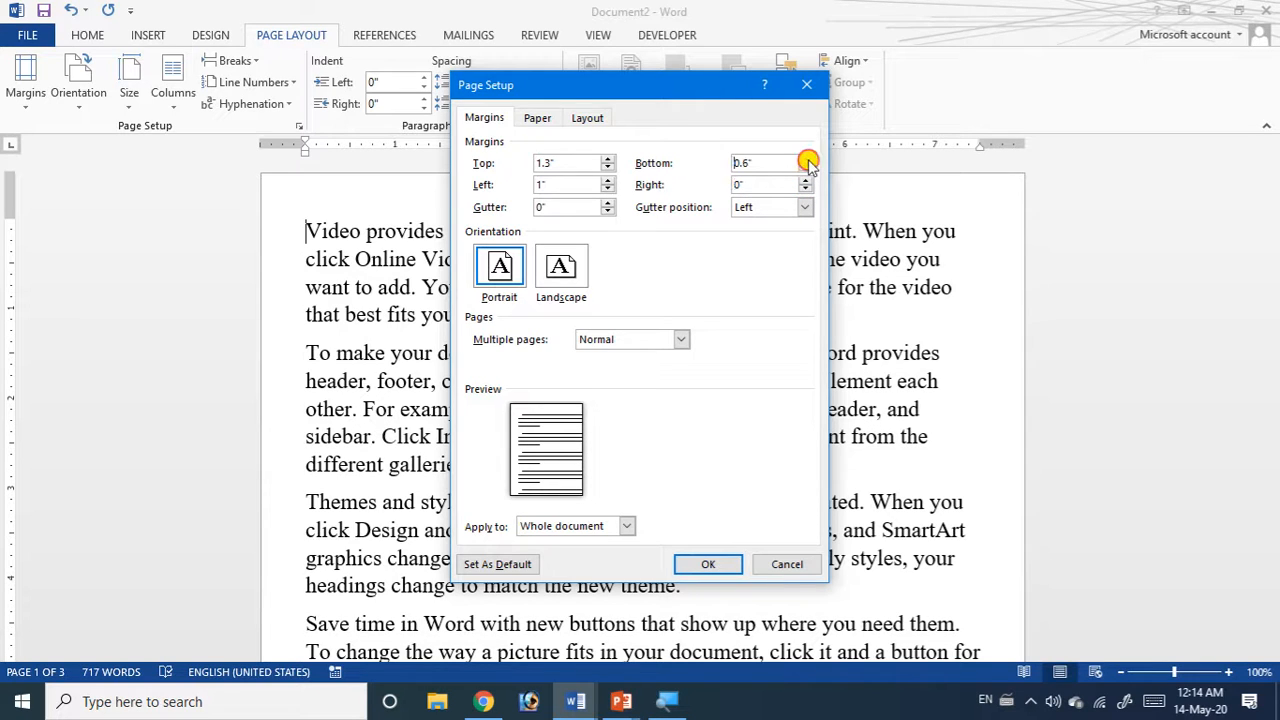
Set the bottom margin to 0.5", apply the custom margins with the out-of-range margin fixed to the printable area, and review the pages.
click(807, 168)
click(707, 566)
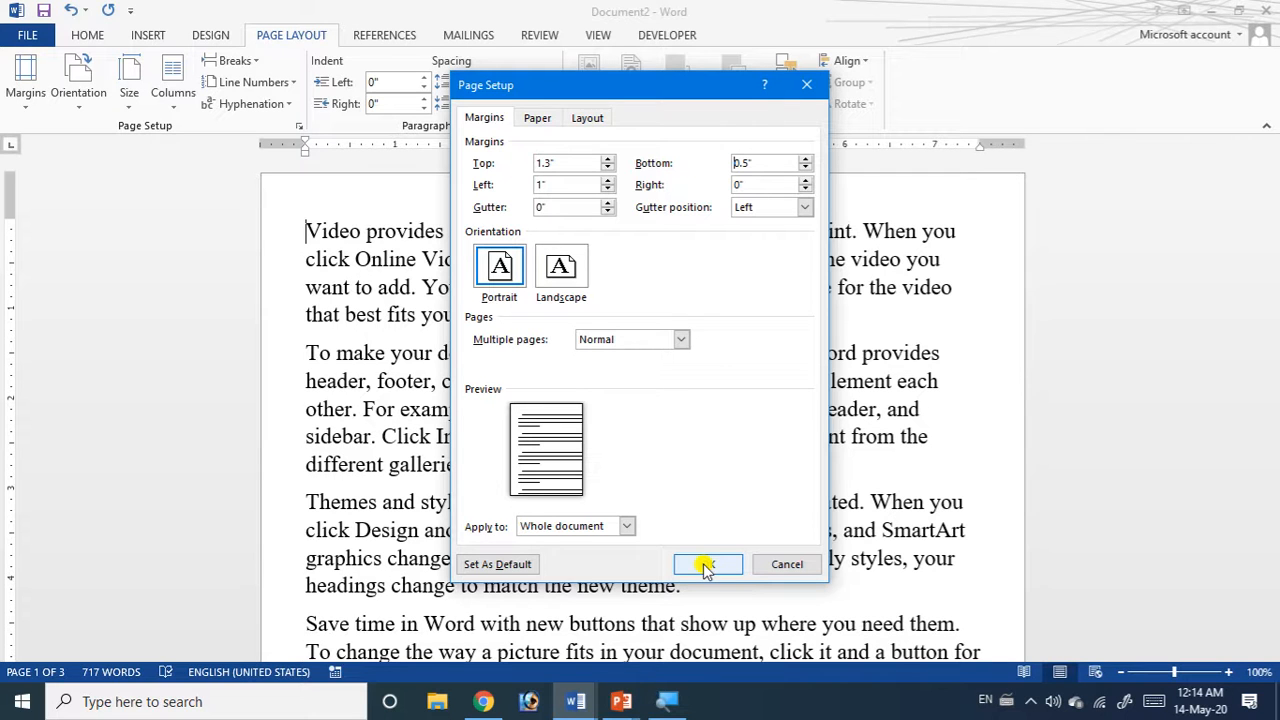
click(707, 566)
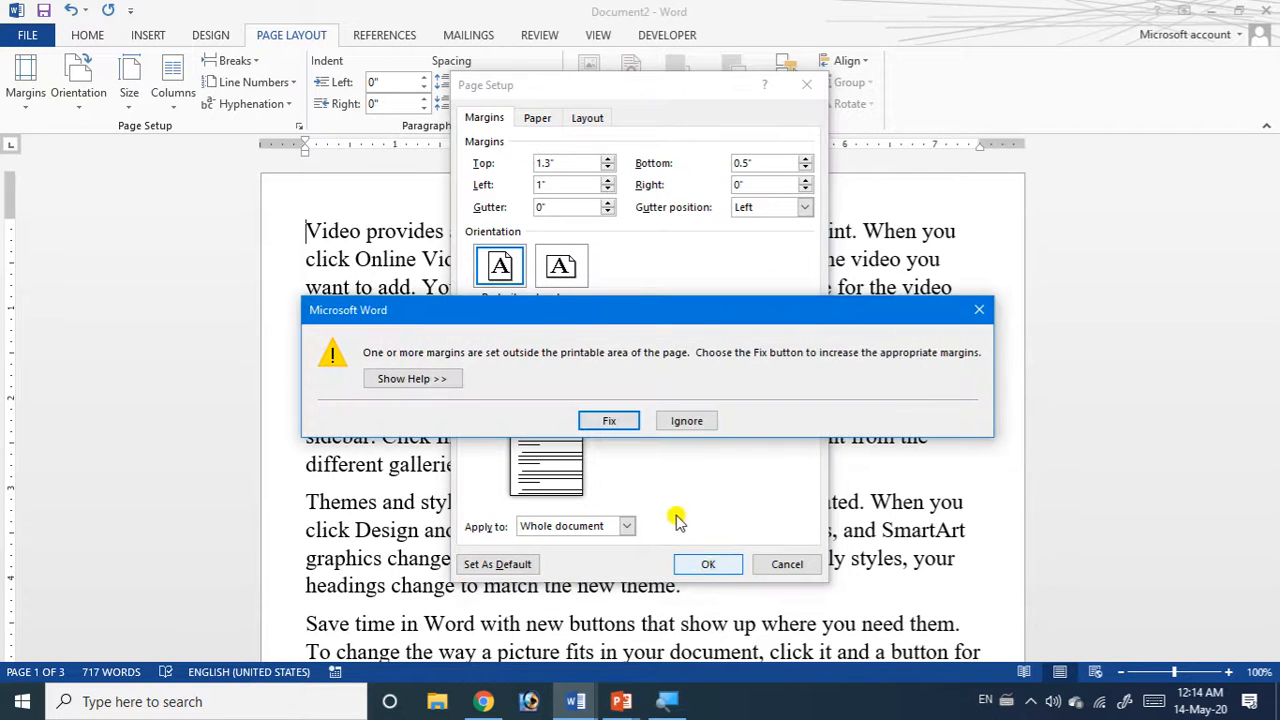
click(600, 418)
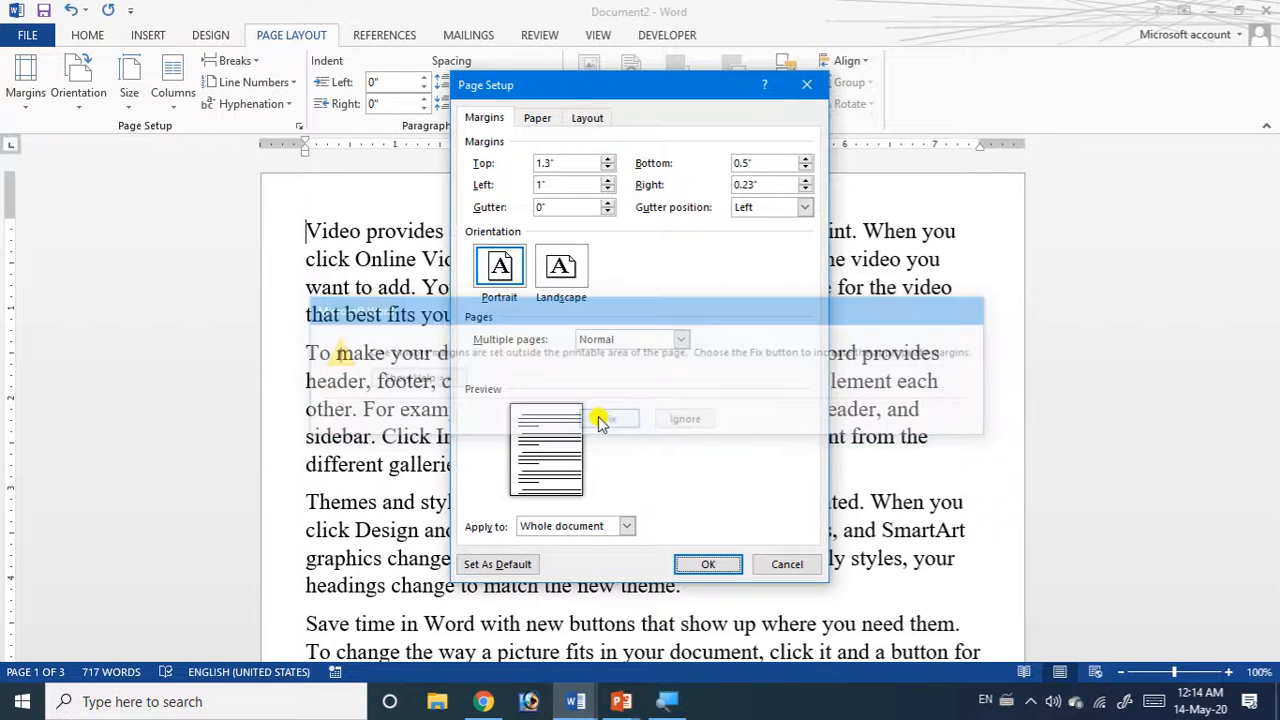
click(704, 565)
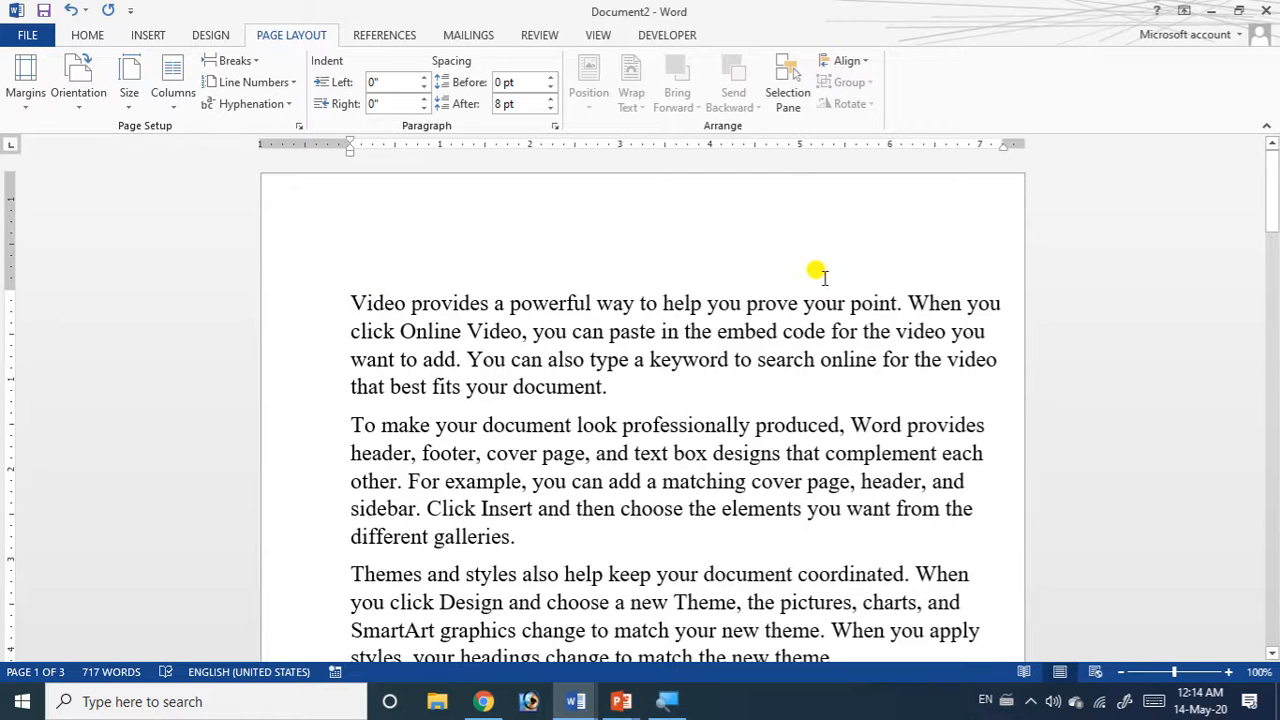
scroll(357, 372, down, 3)
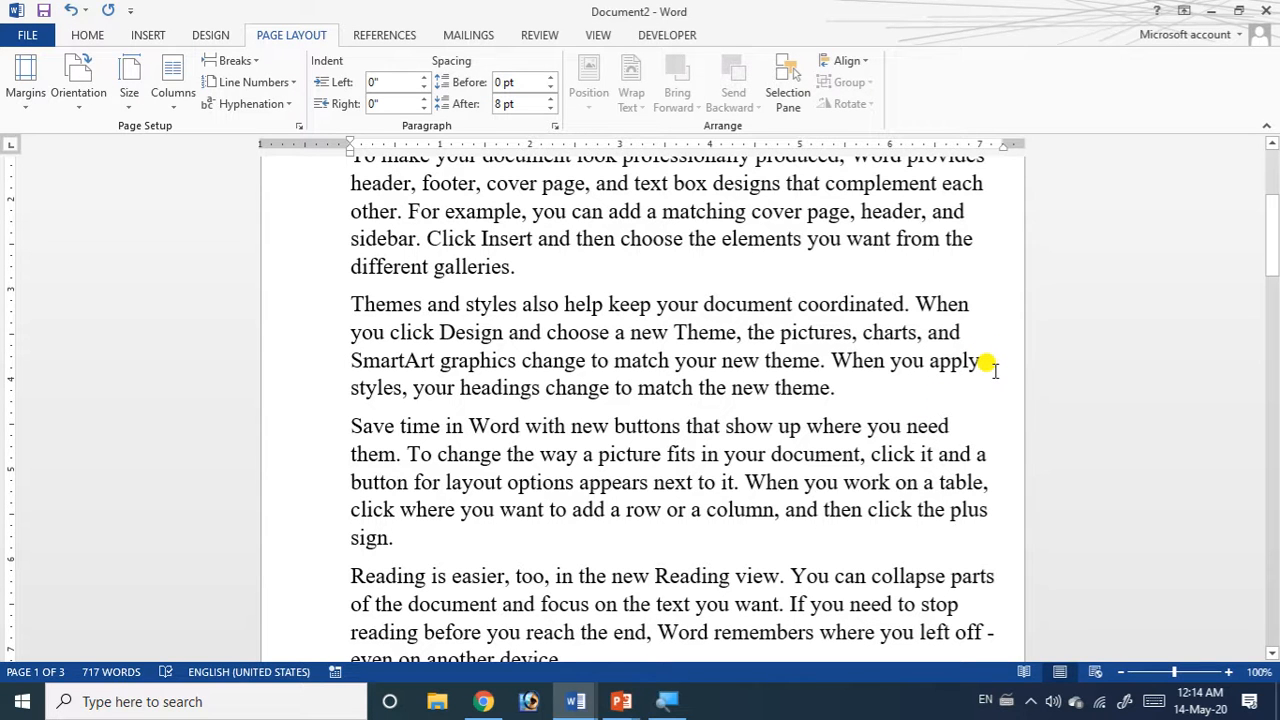
scroll(731, 420, down, 3)
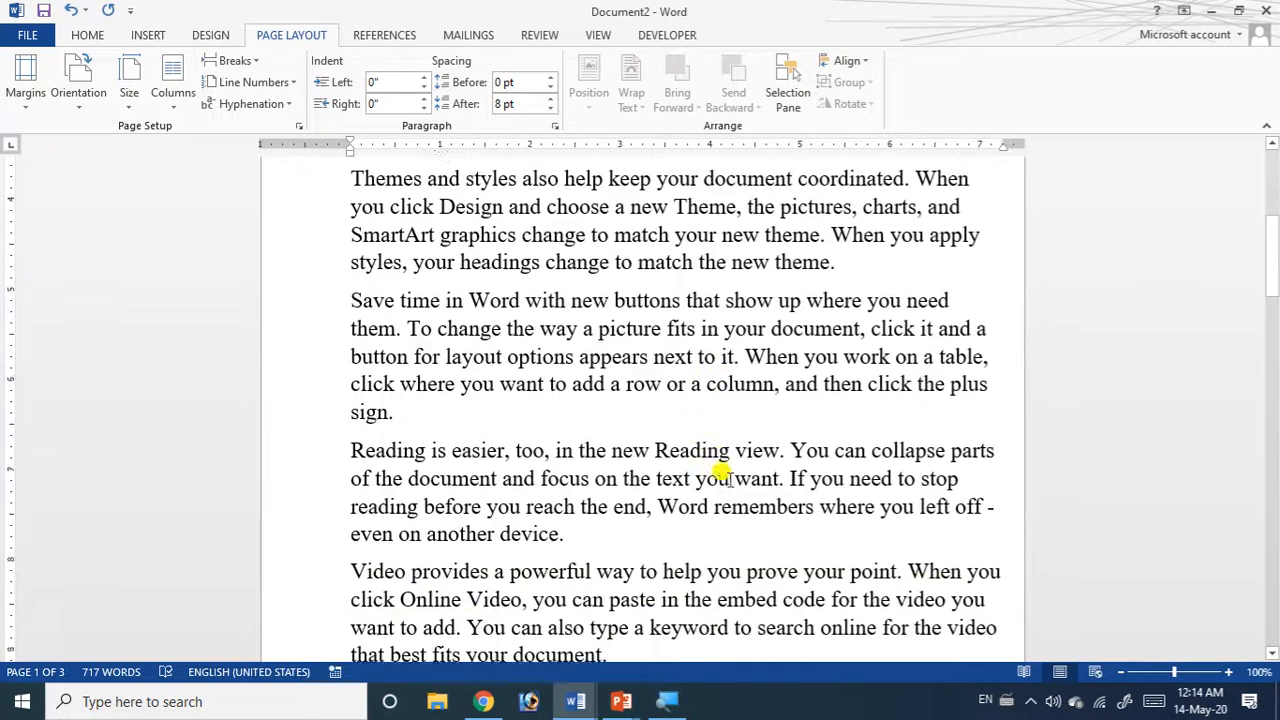
scroll(722, 482, down, 3)
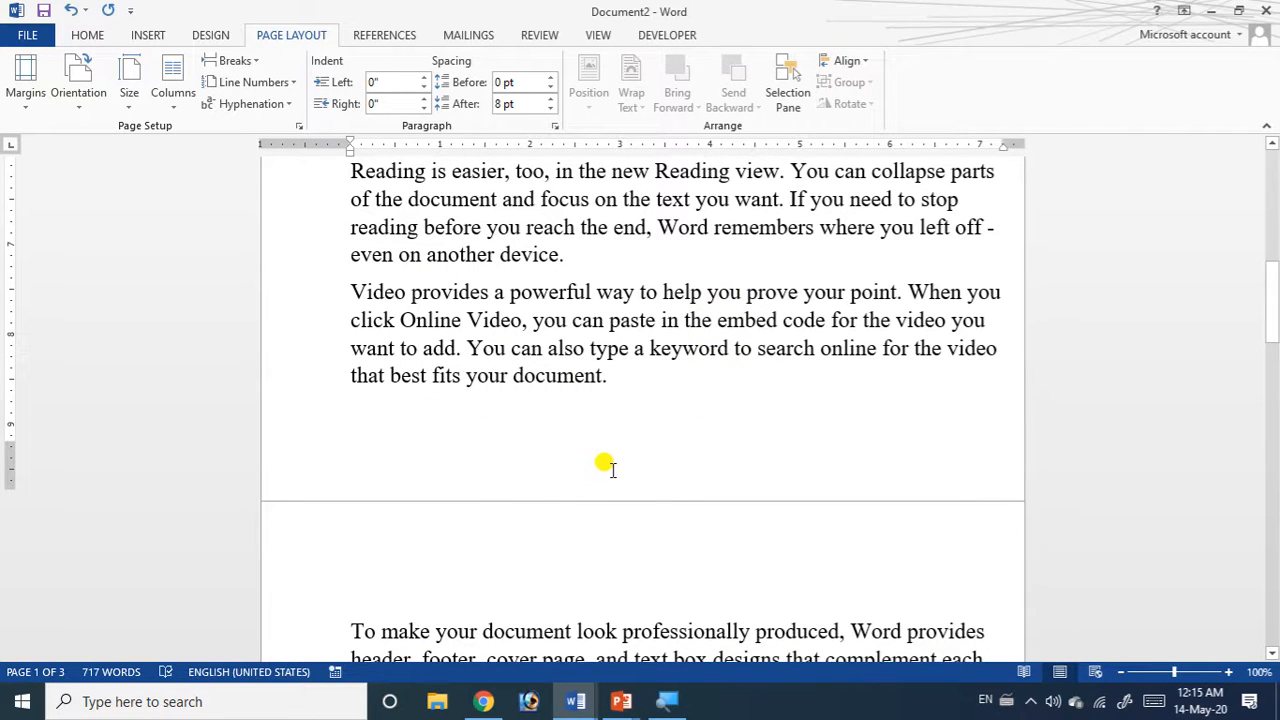
scroll(612, 470, up, 12)
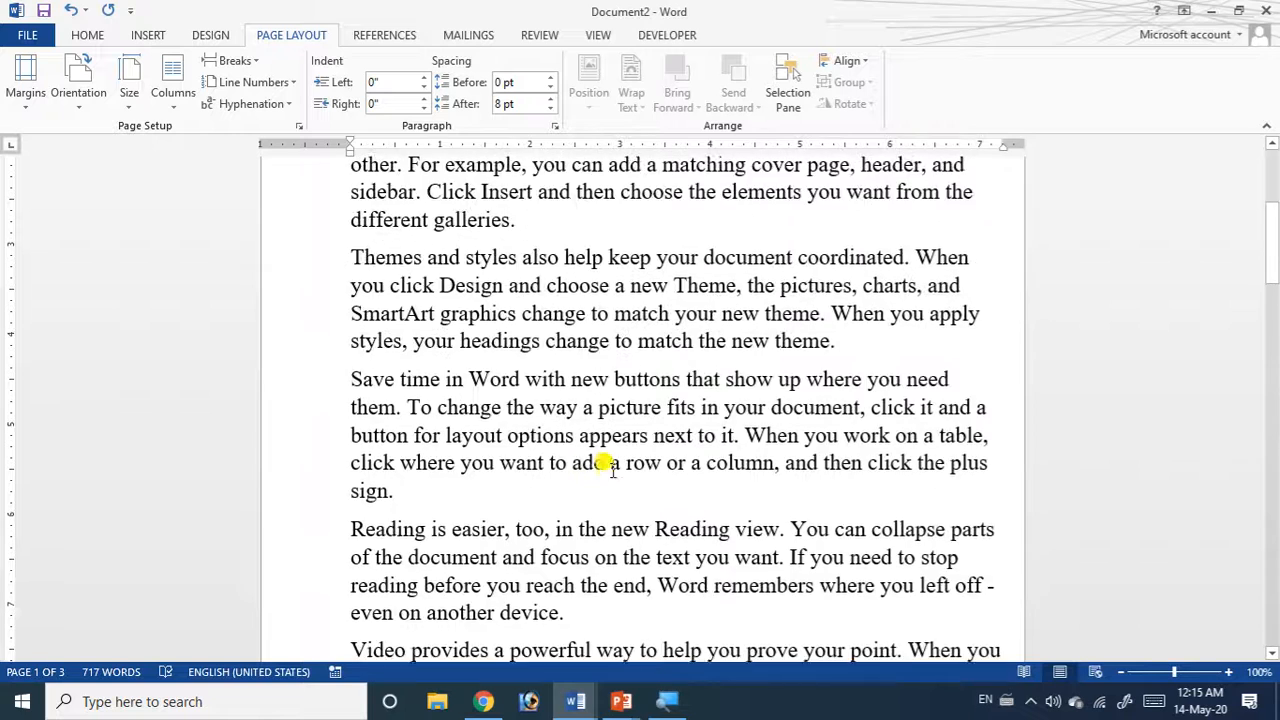
scroll(612, 470, up, 1)
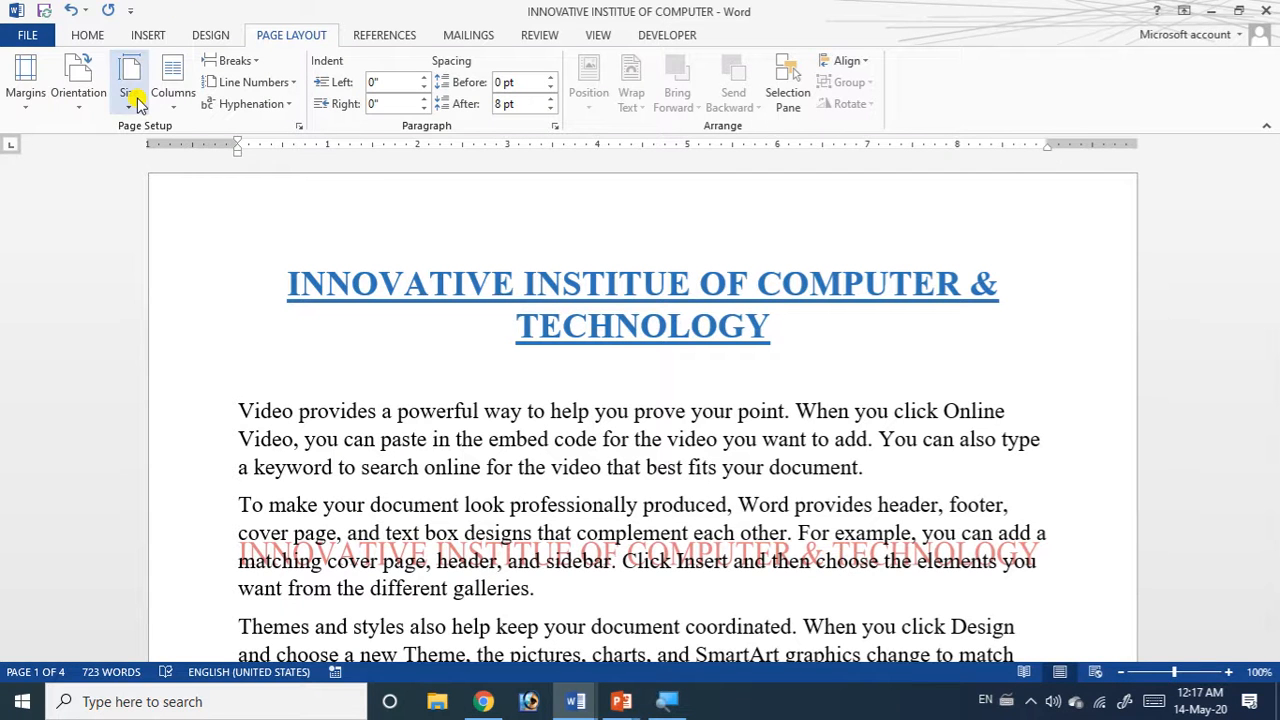
Change the page orientation to Portrait and review how the text and heading flow across the pages.
click(77, 117)
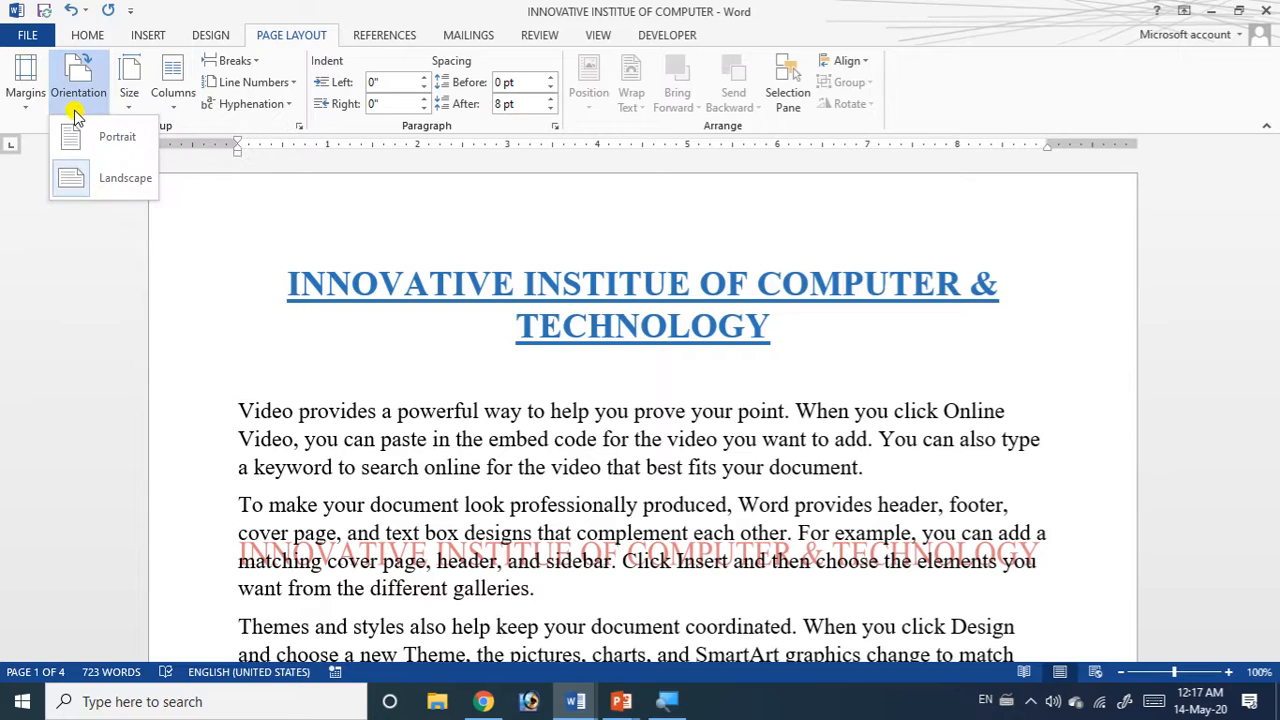
click(130, 146)
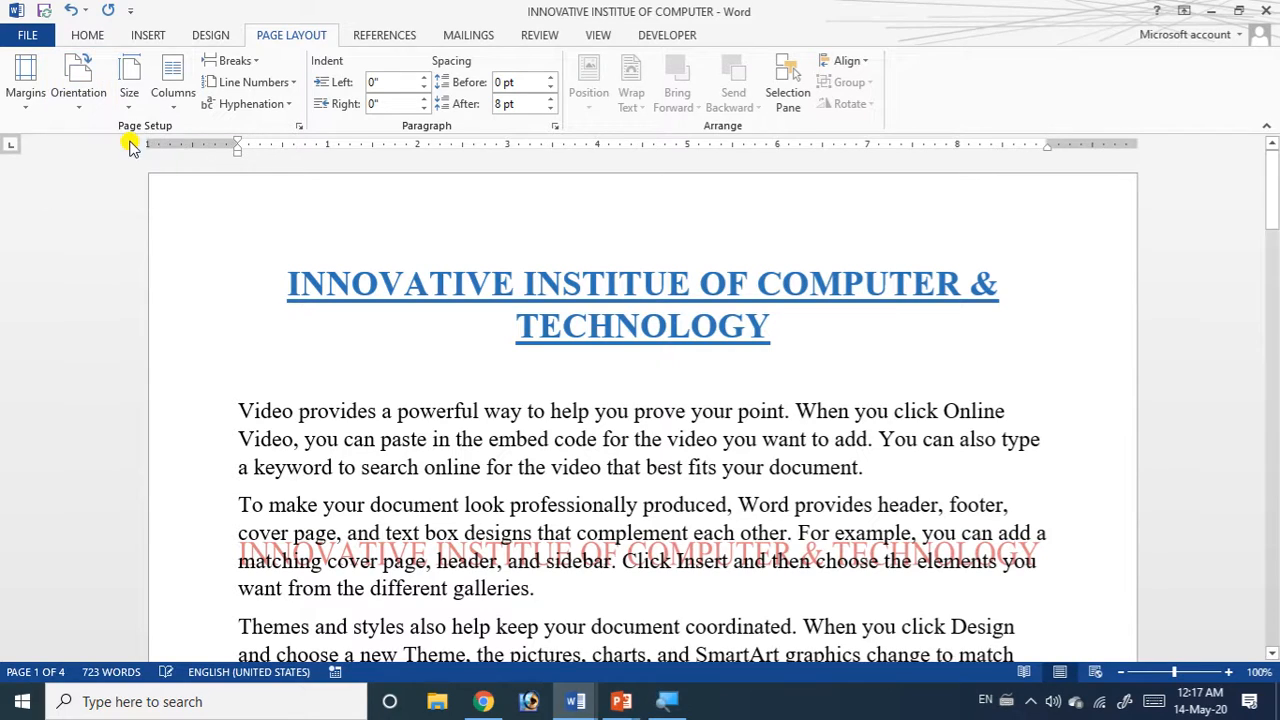
scroll(848, 345, up, 10)
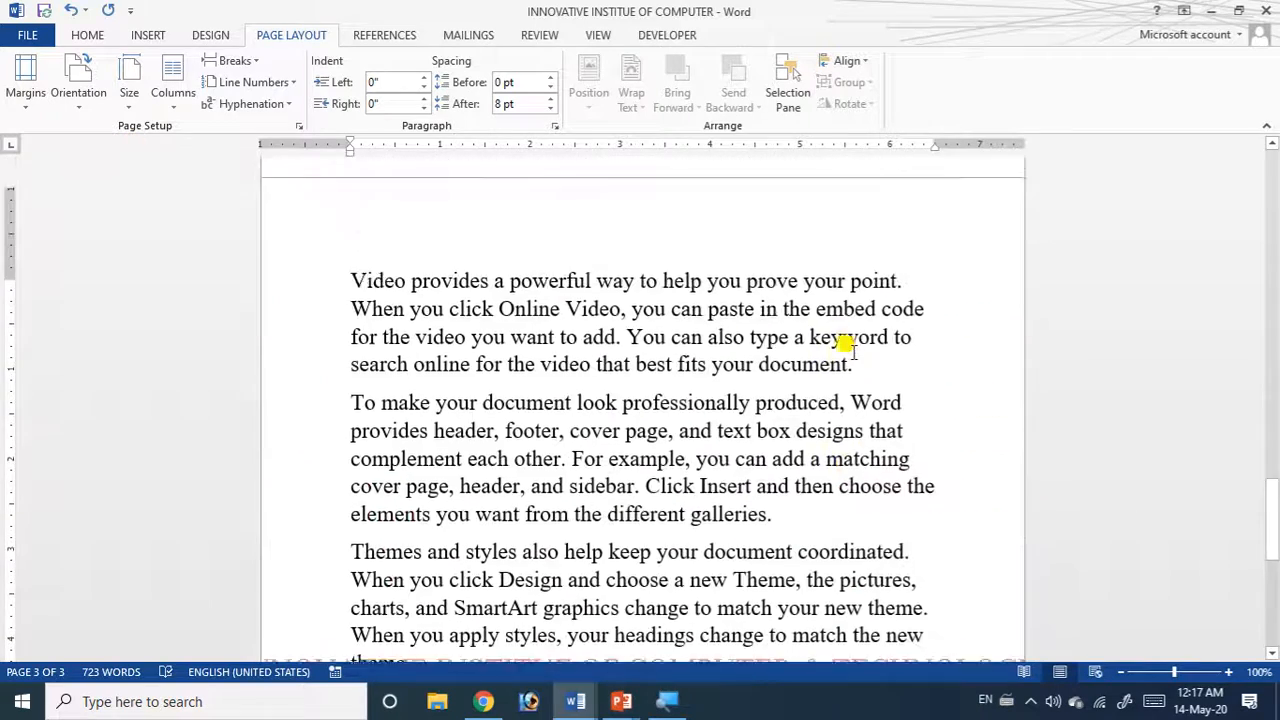
scroll(848, 345, up, 12)
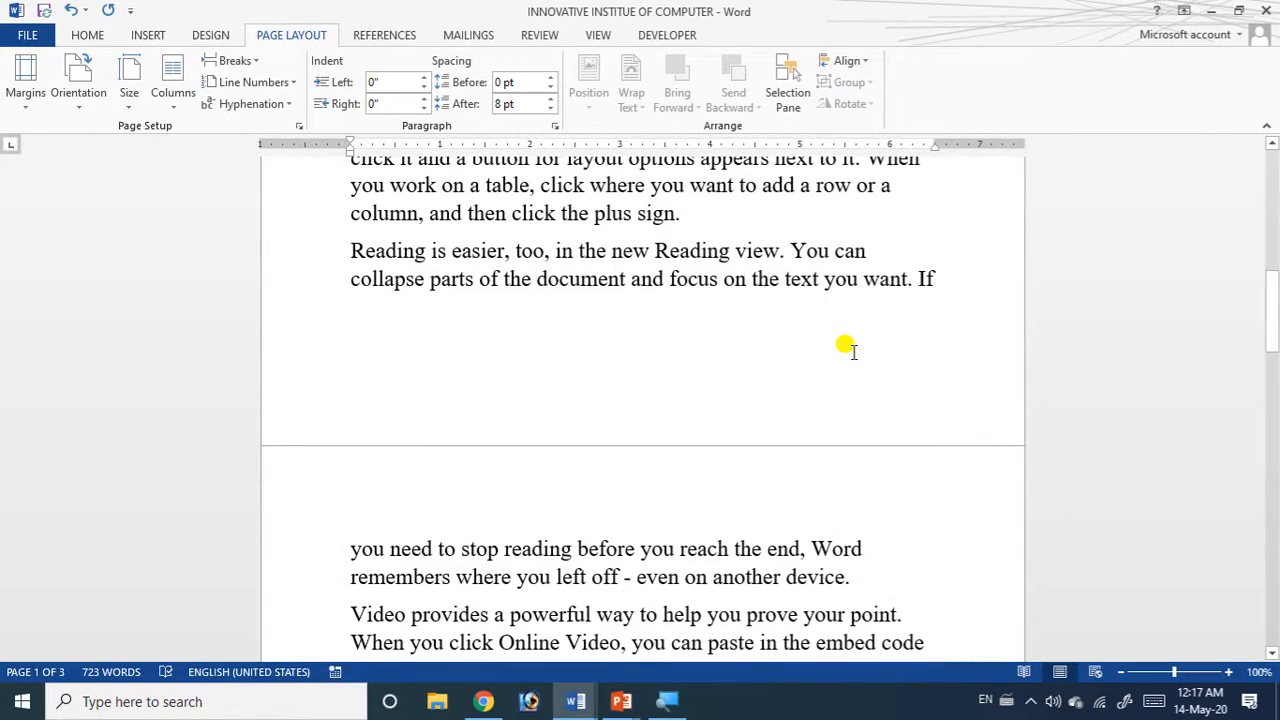
scroll(848, 345, up, 10)
scroll(848, 345, up, 3)
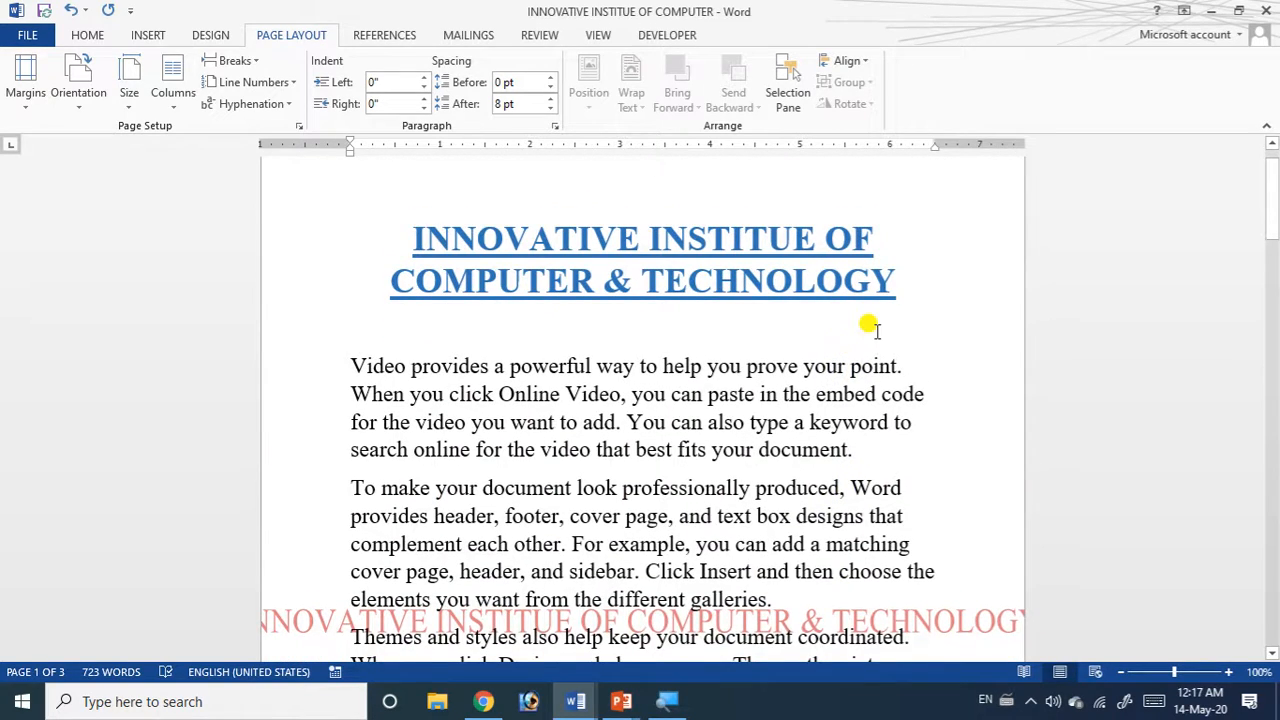
scroll(870, 328, down, 3)
scroll(870, 328, up, 5)
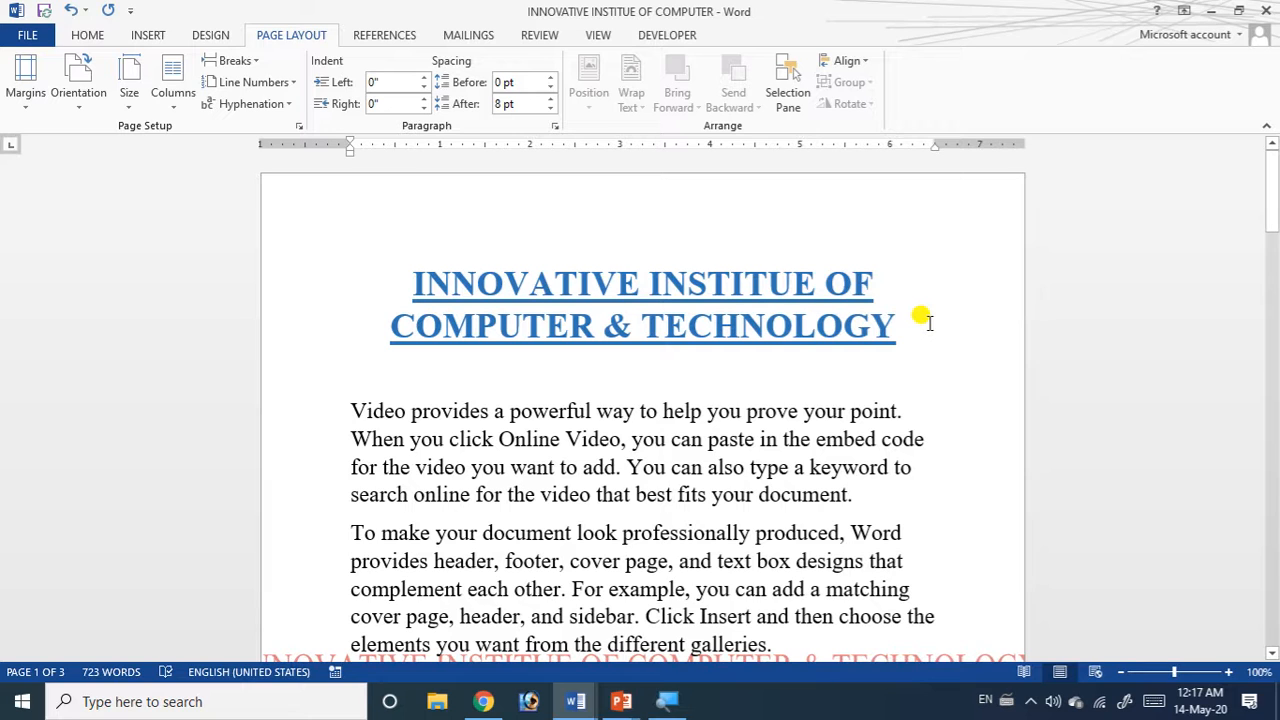
Switch the page orientation to Landscape and review the document from the last page up to the heading.
click(68, 117)
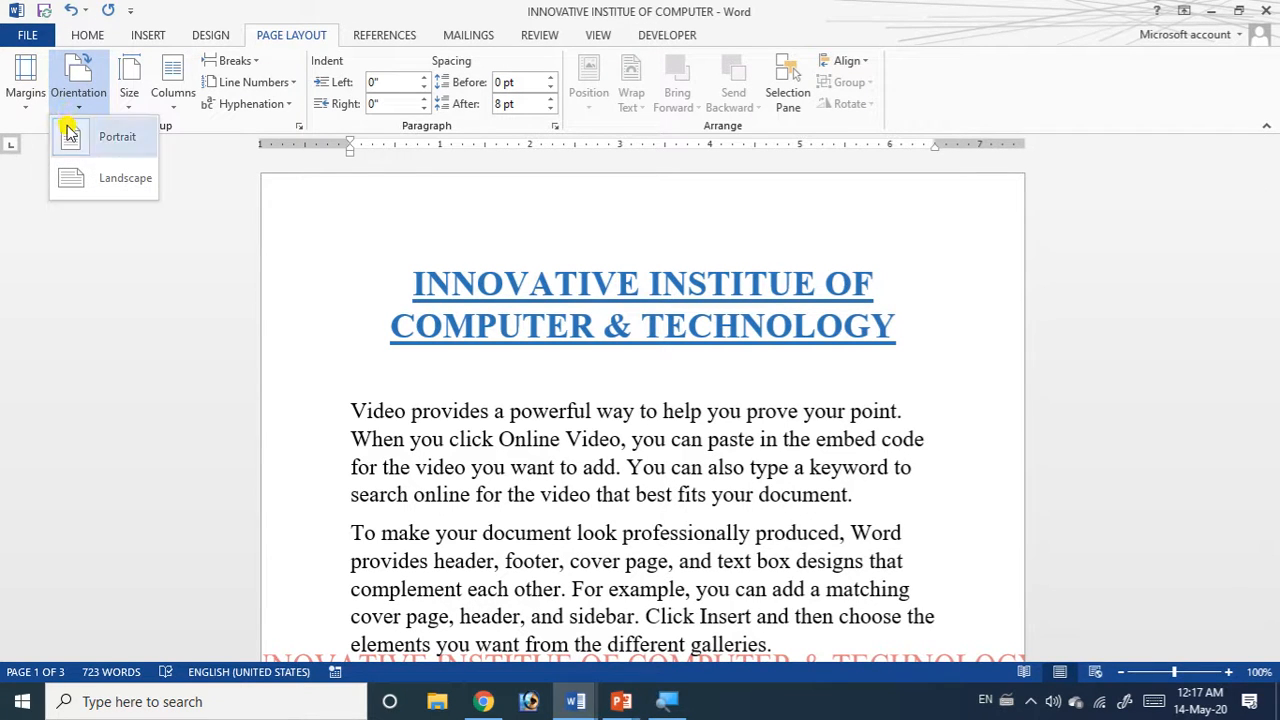
click(117, 182)
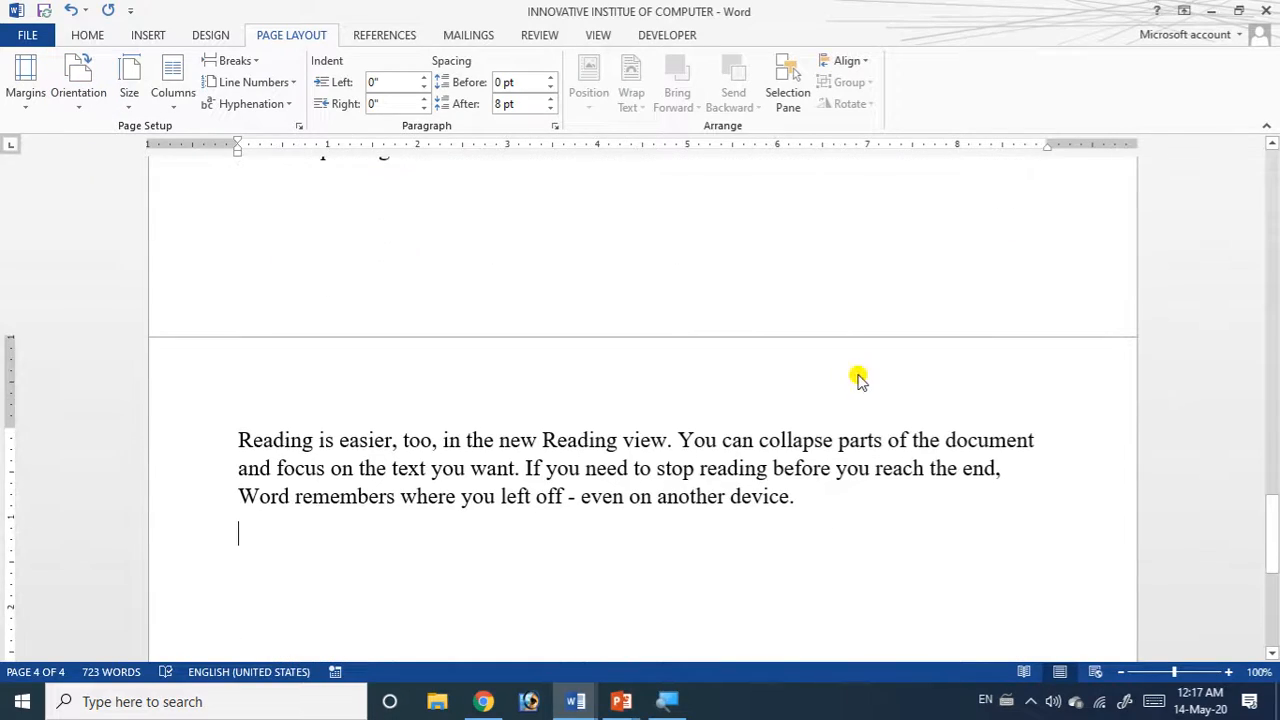
scroll(858, 375, up, 2)
scroll(858, 375, up, 3)
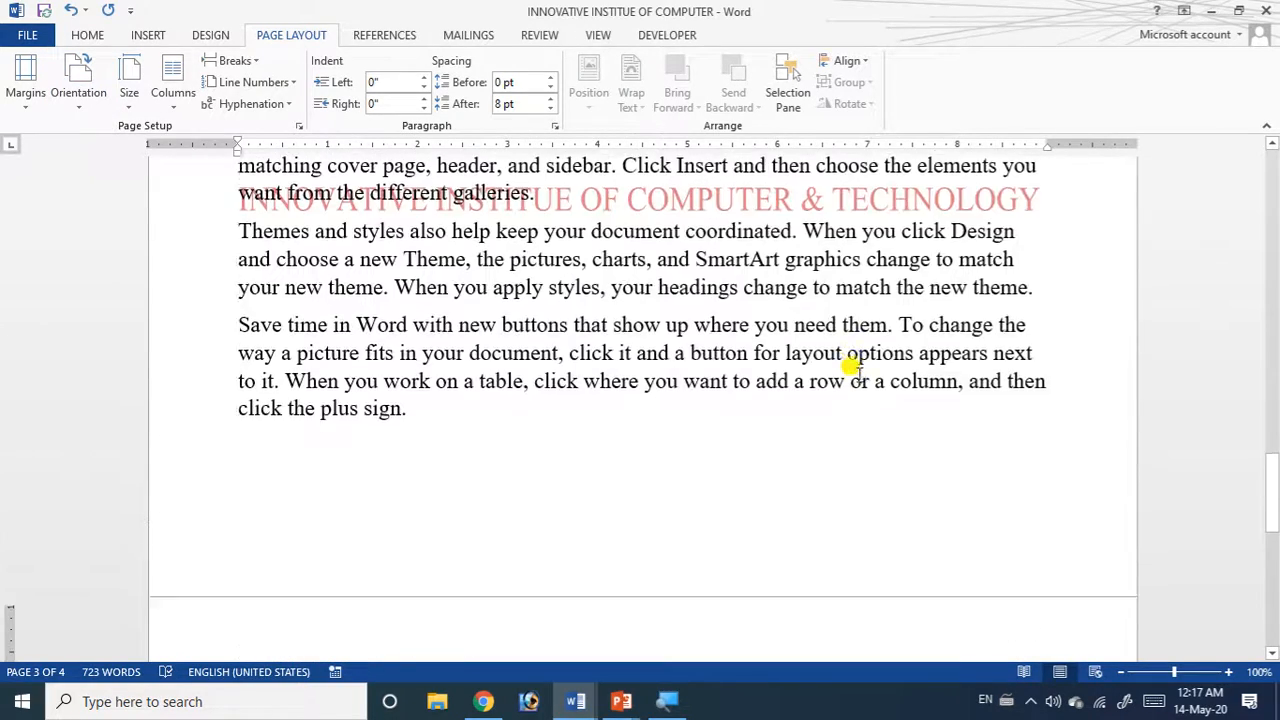
scroll(858, 372, up, 2)
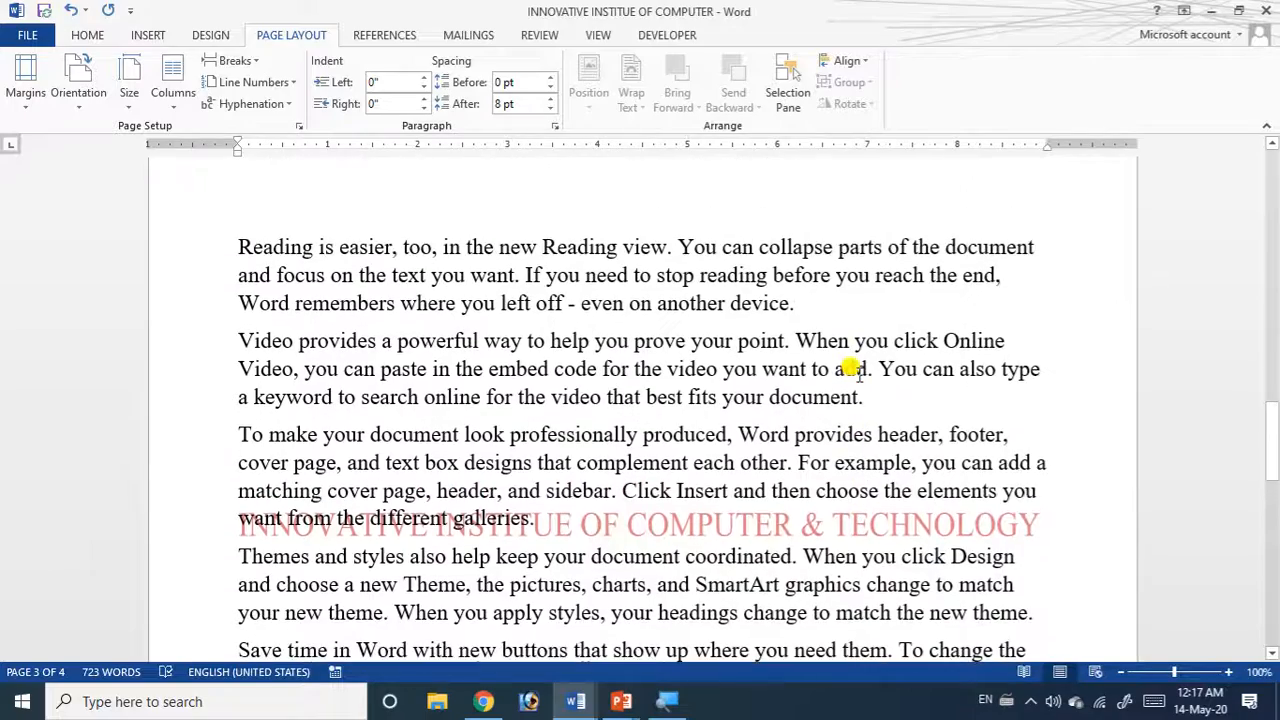
scroll(858, 375, up, 7)
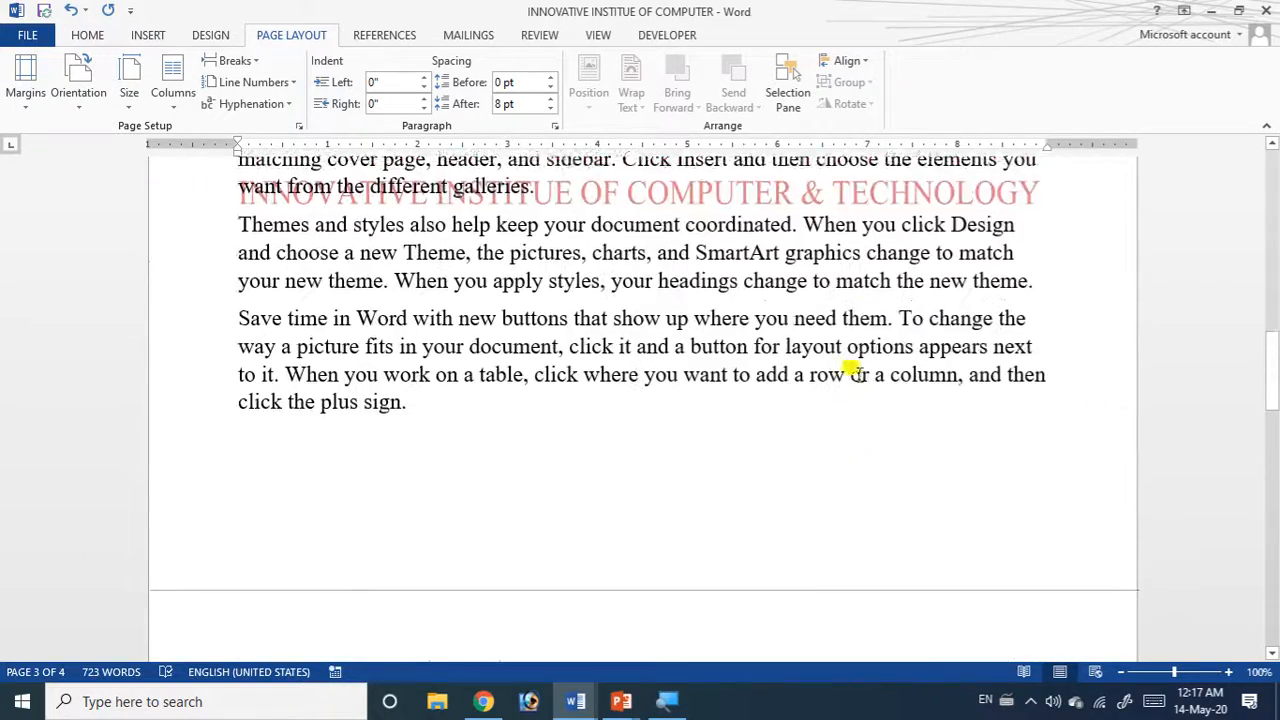
scroll(858, 375, up, 5)
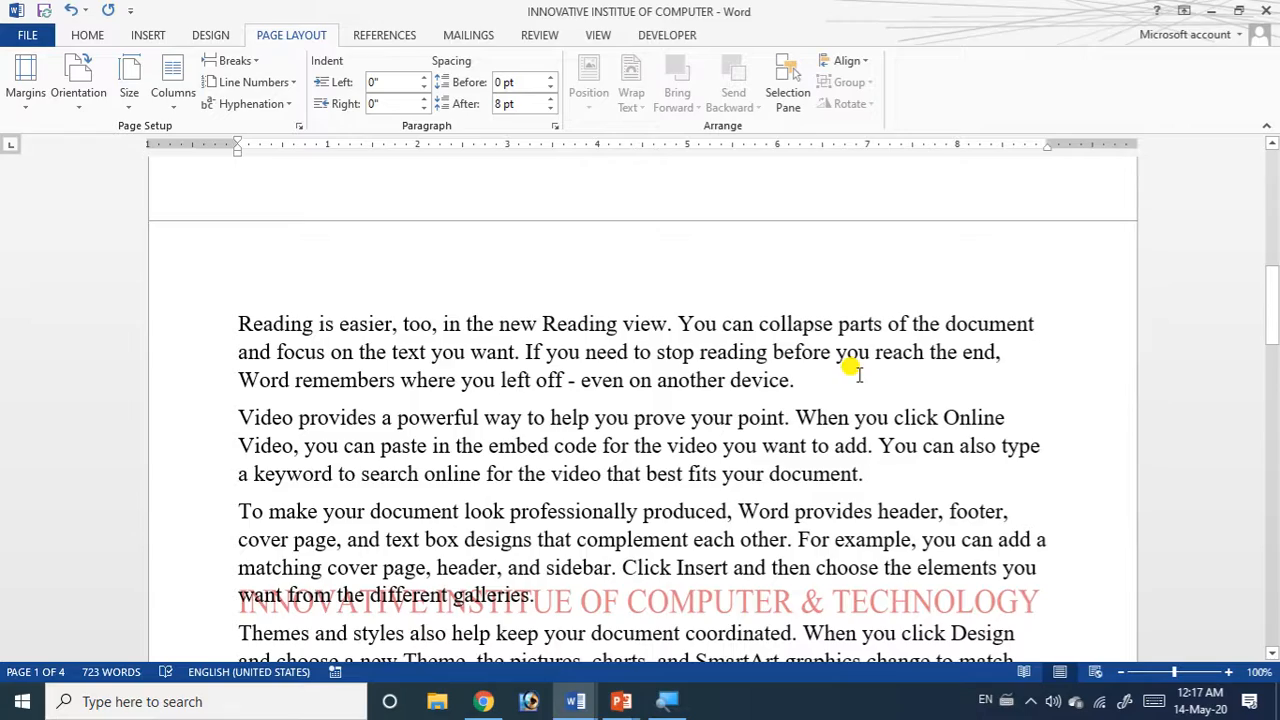
scroll(858, 372, down, 1)
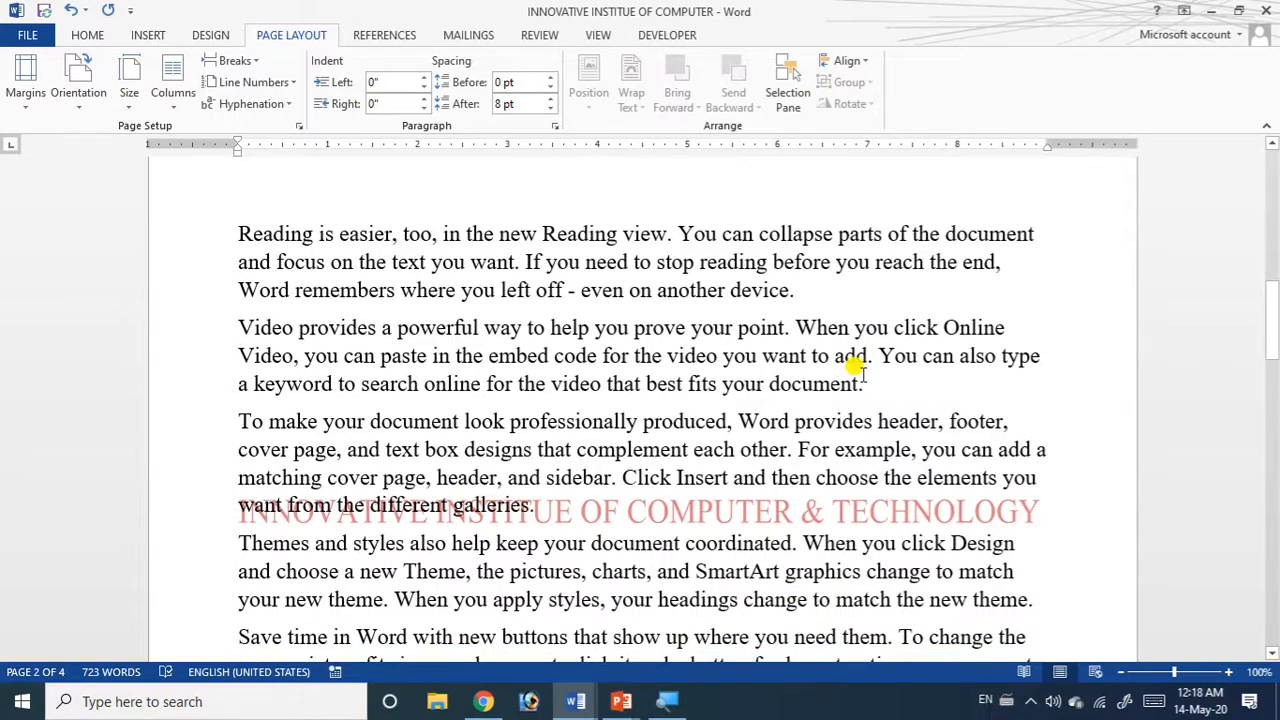
scroll(858, 370, up, 9)
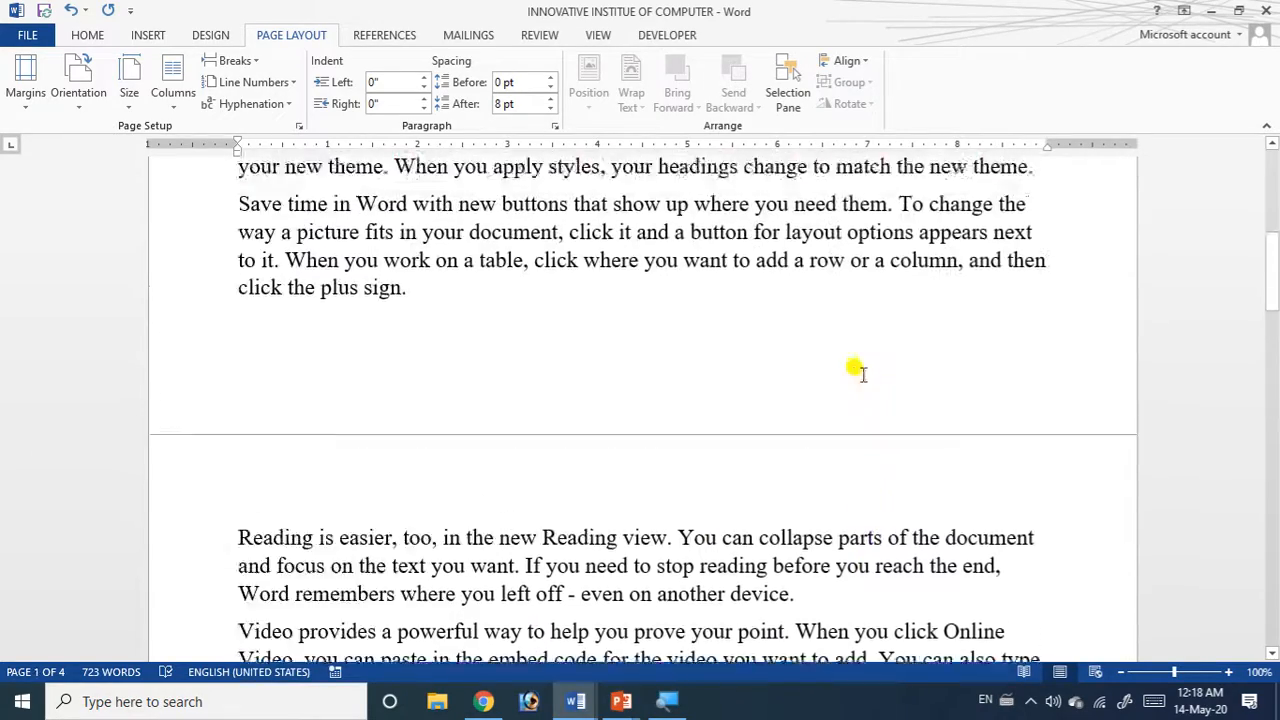
scroll(858, 370, up, 2)
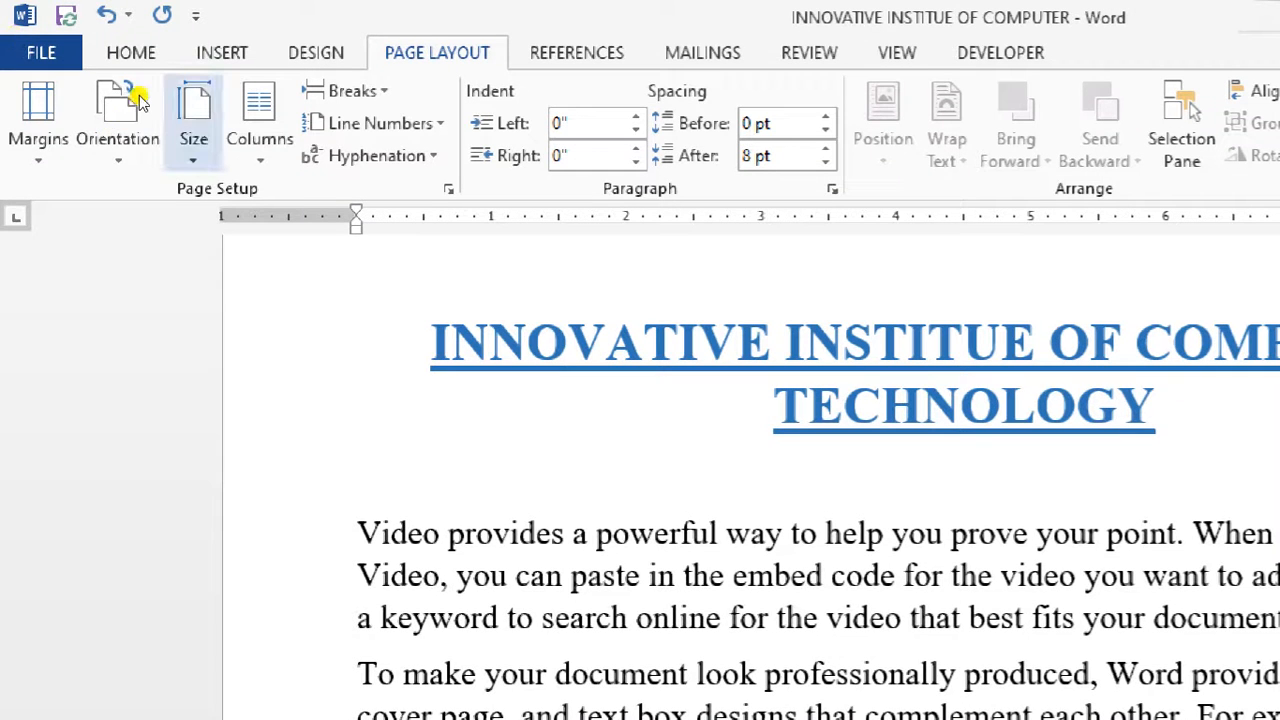
Look over the preset paper sizes and set the document's paper size to A4, 8.27" x 11.69".
click(193, 120)
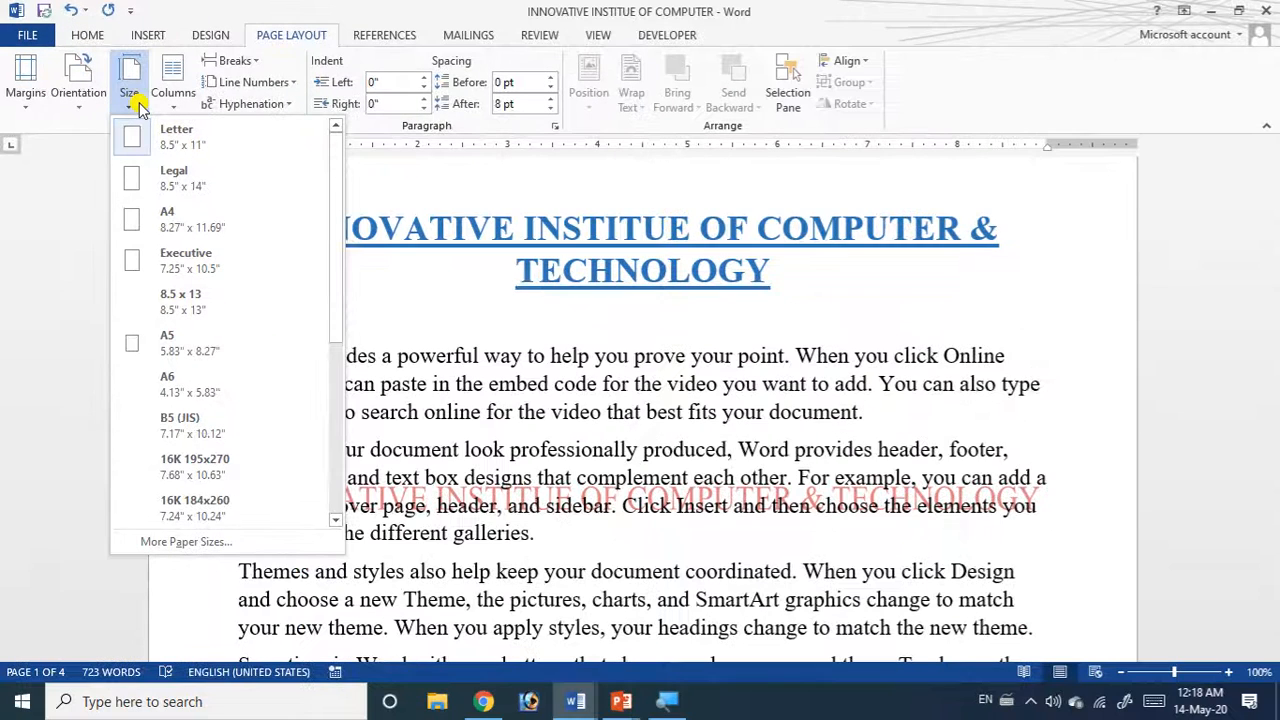
click(893, 309)
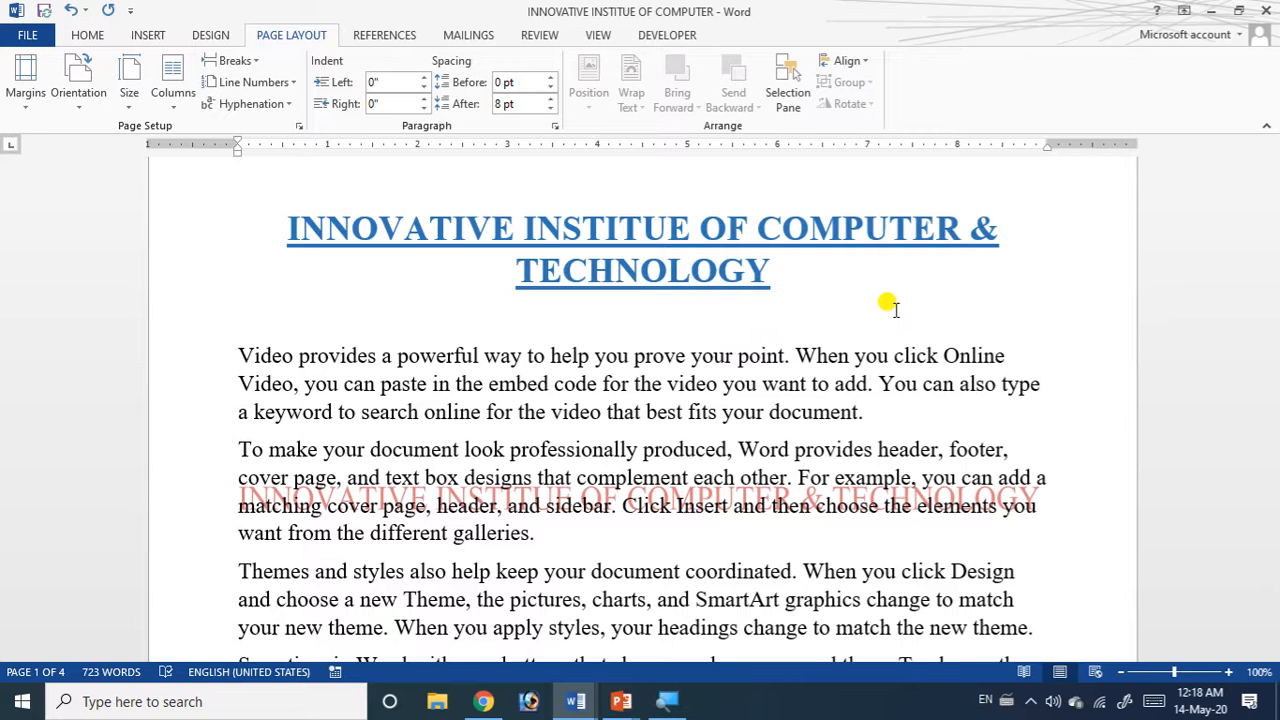
click(127, 108)
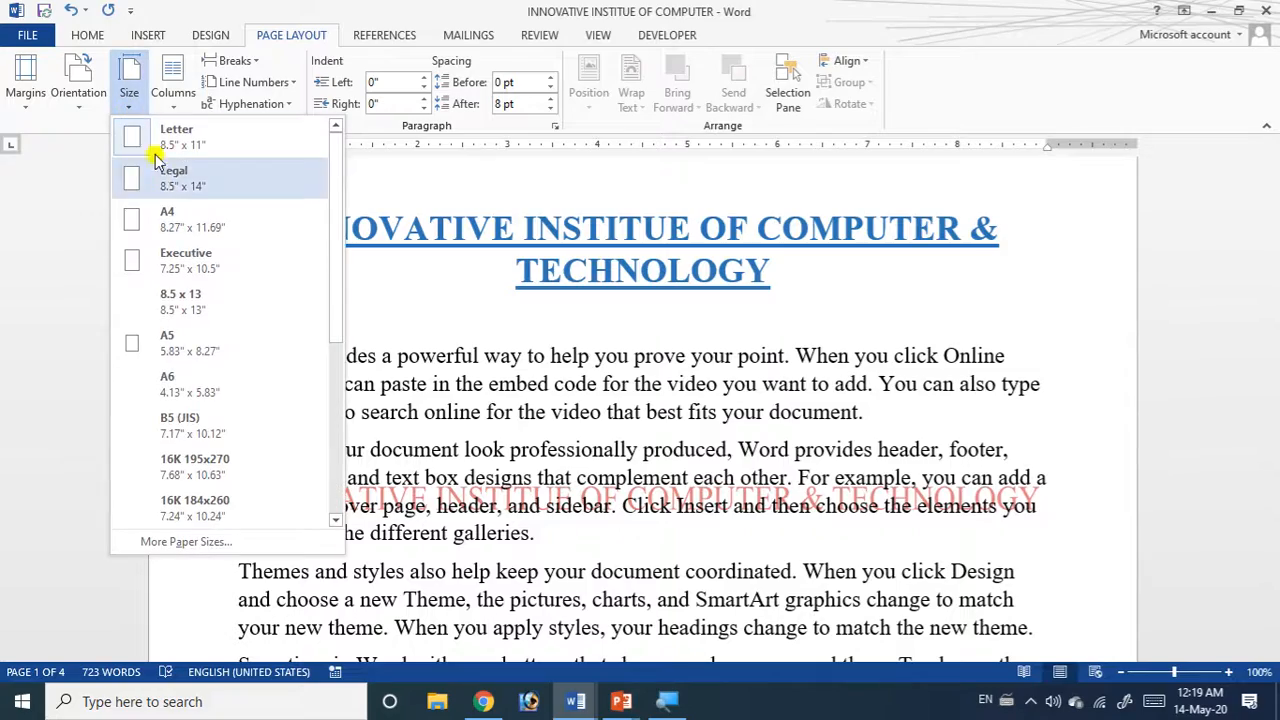
click(171, 222)
scroll(206, 223, down, 4)
scroll(340, 245, up, 3)
scroll(350, 258, up, 4)
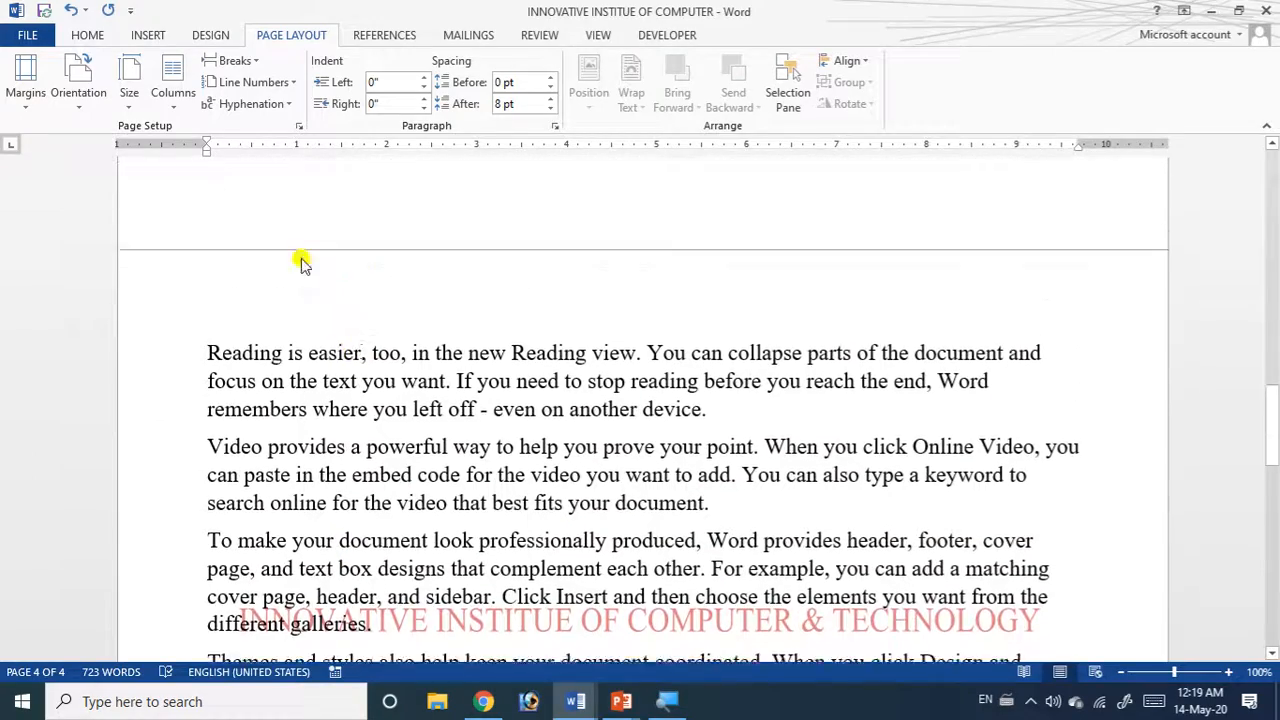
Browse the full list of preset paper sizes down to the envelope formats and open the additional paper size settings.
click(123, 112)
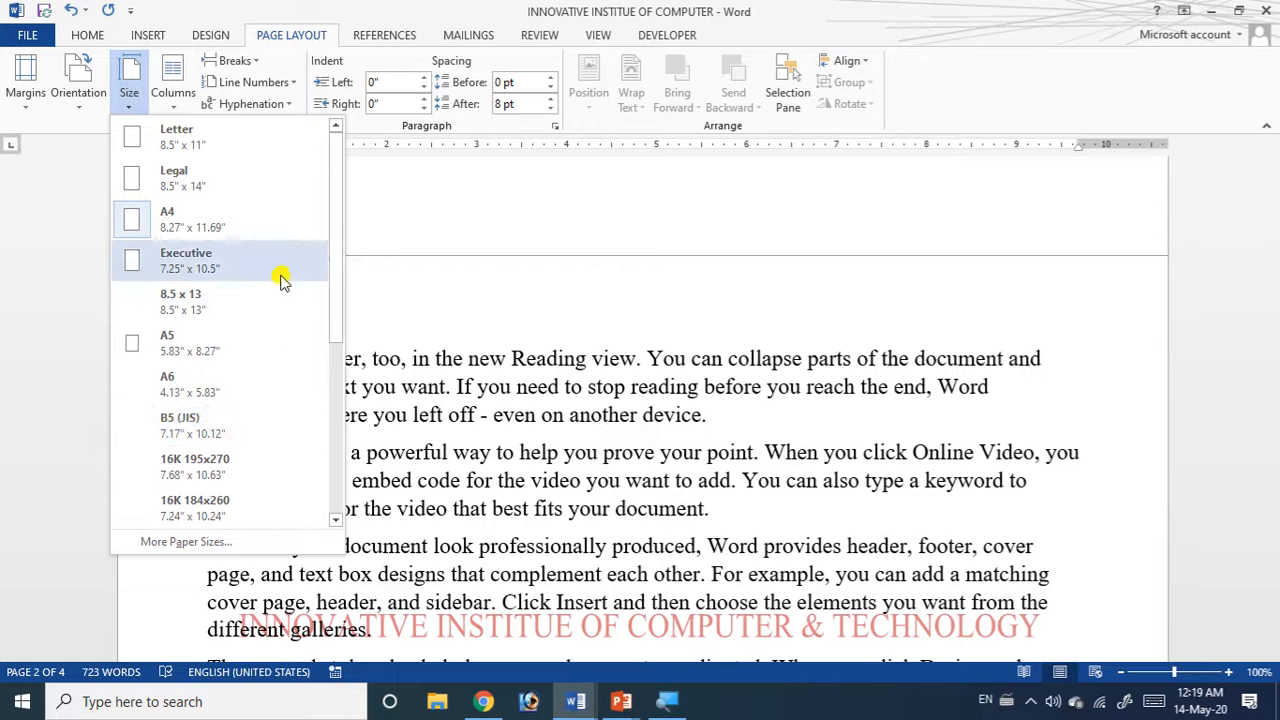
drag(340, 254, 336, 430)
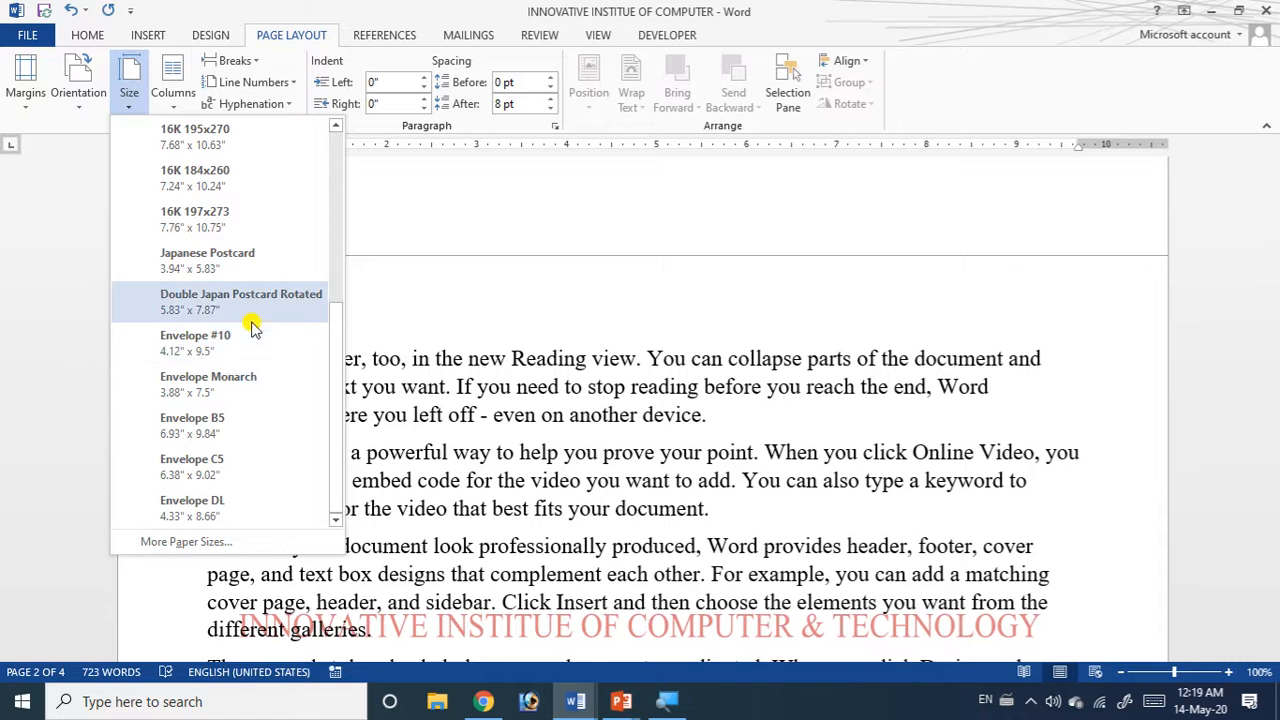
scroll(251, 318, up, 5)
scroll(251, 318, down, 3)
scroll(251, 318, up, 3)
scroll(251, 318, down, 5)
click(187, 545)
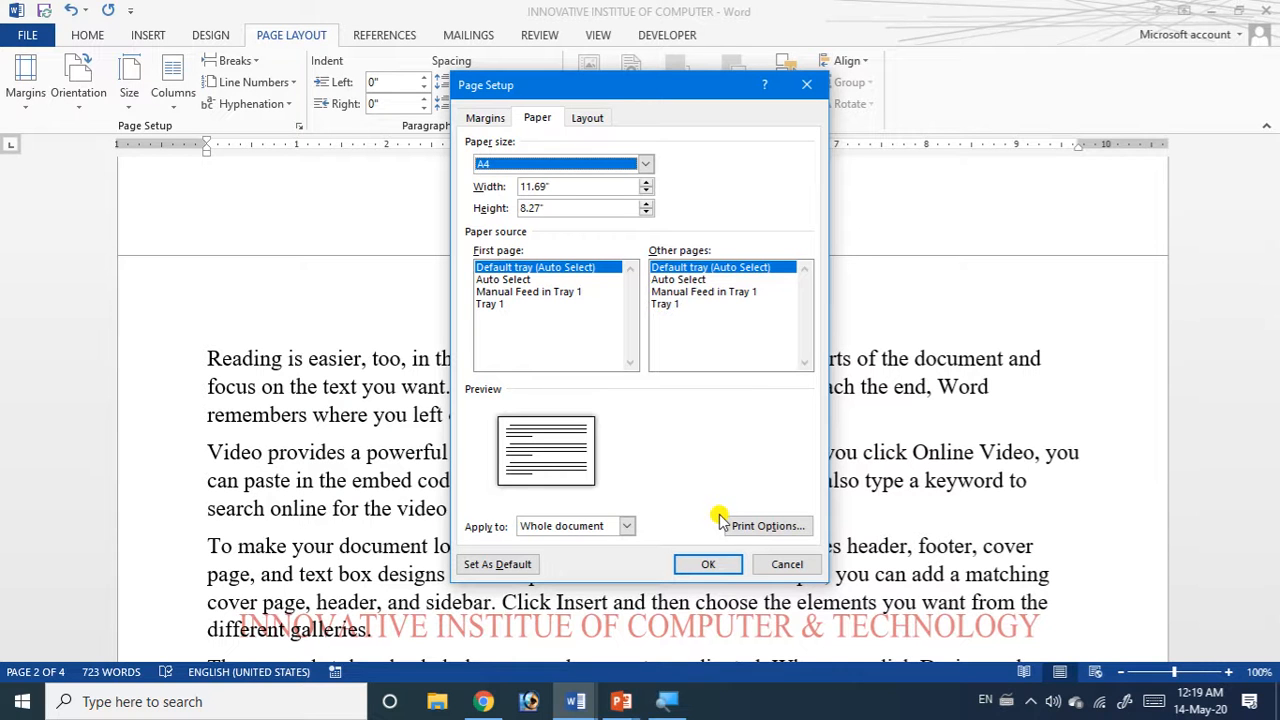
Apply the A4 paper settings to the whole document and review the landscape pages from the end up to the heading.
click(716, 565)
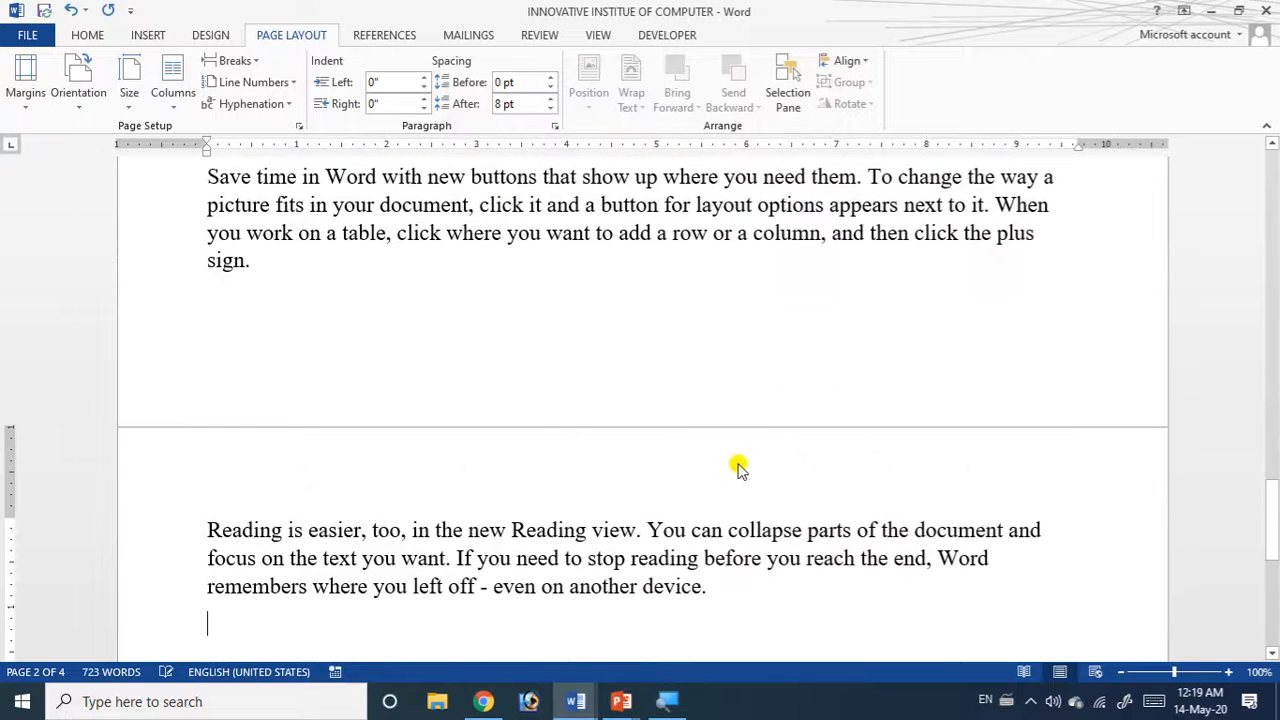
scroll(686, 417, down, 6)
scroll(682, 414, up, 3)
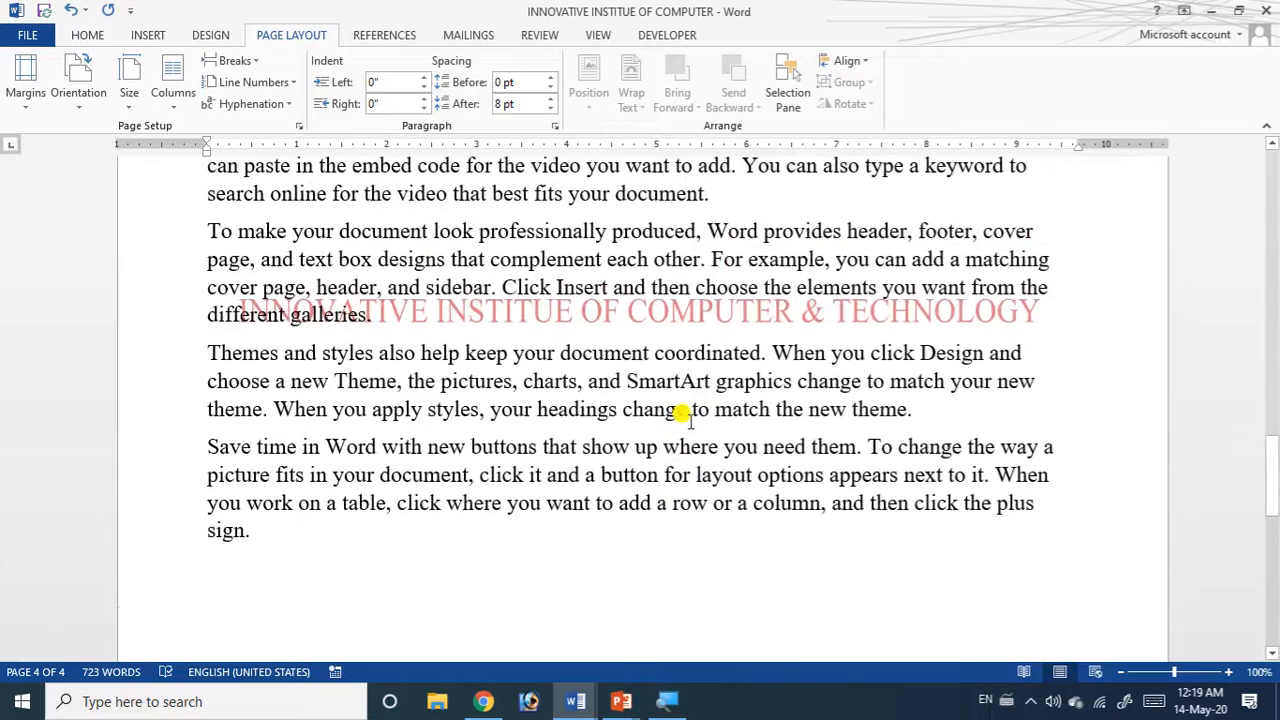
scroll(682, 414, up, 4)
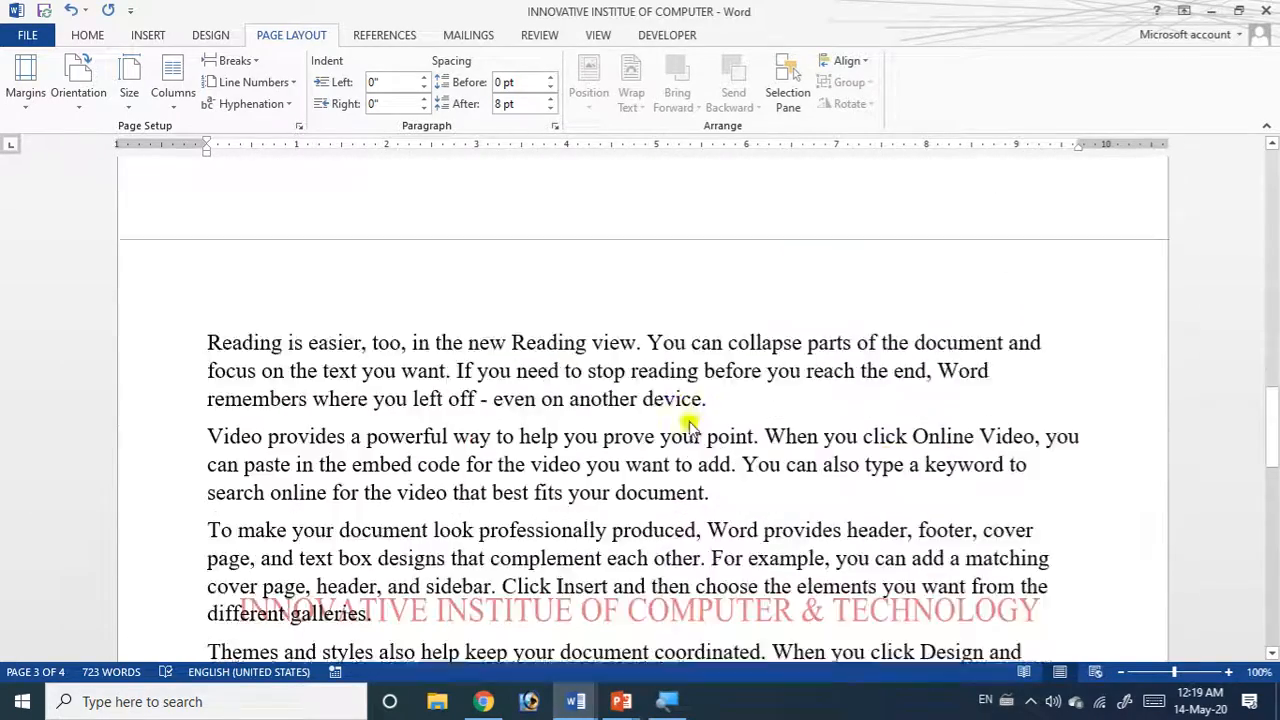
scroll(682, 414, down, 7)
scroll(682, 414, up, 5)
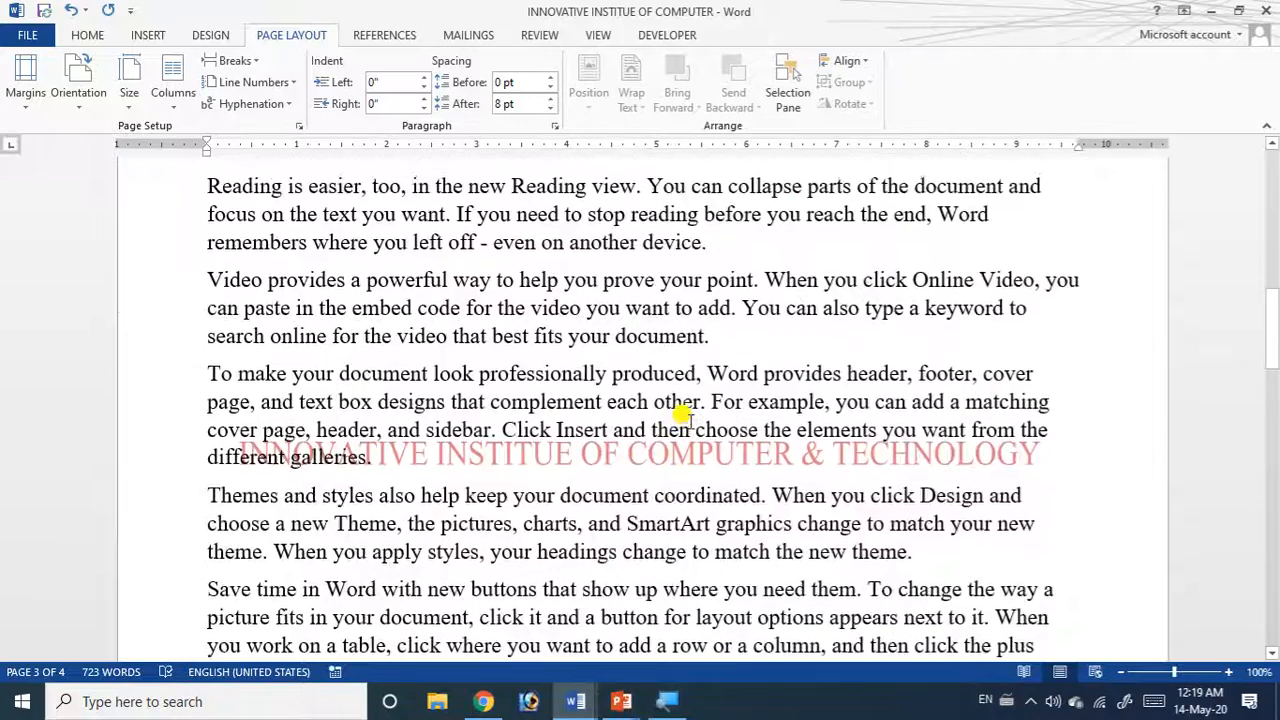
scroll(682, 414, down, 6)
scroll(682, 414, up, 1)
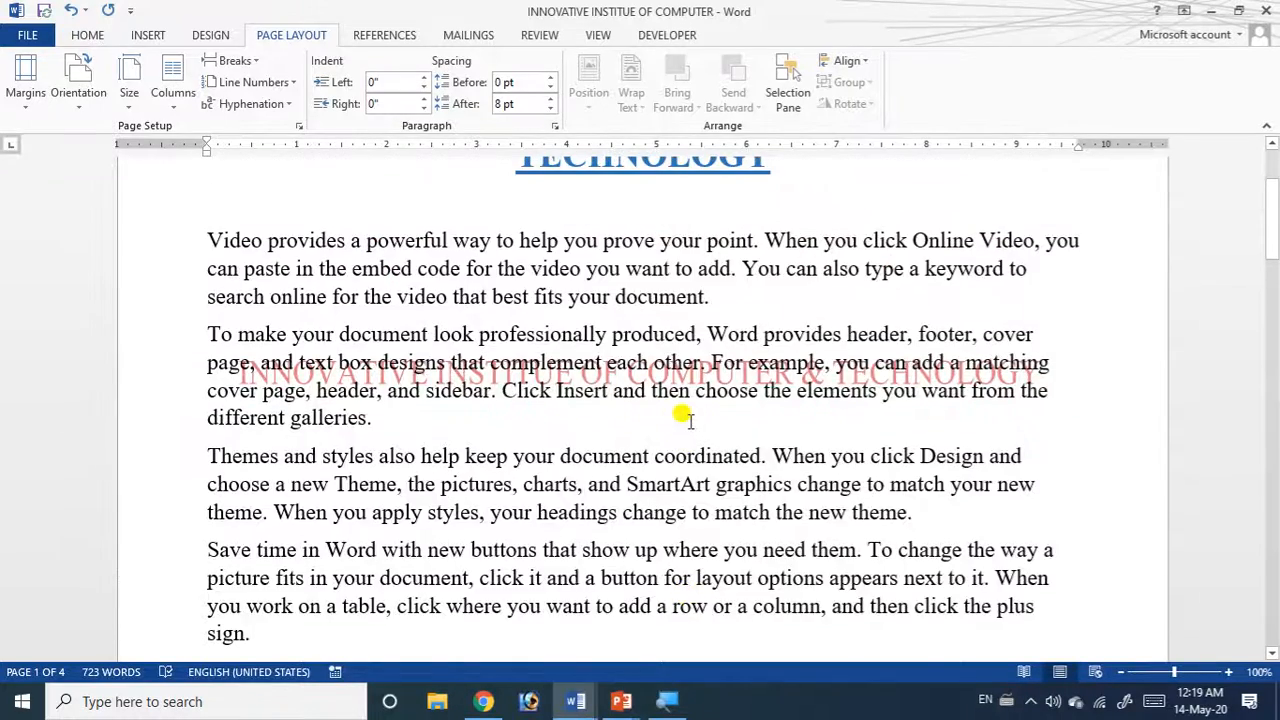
scroll(592, 386, up, 3)
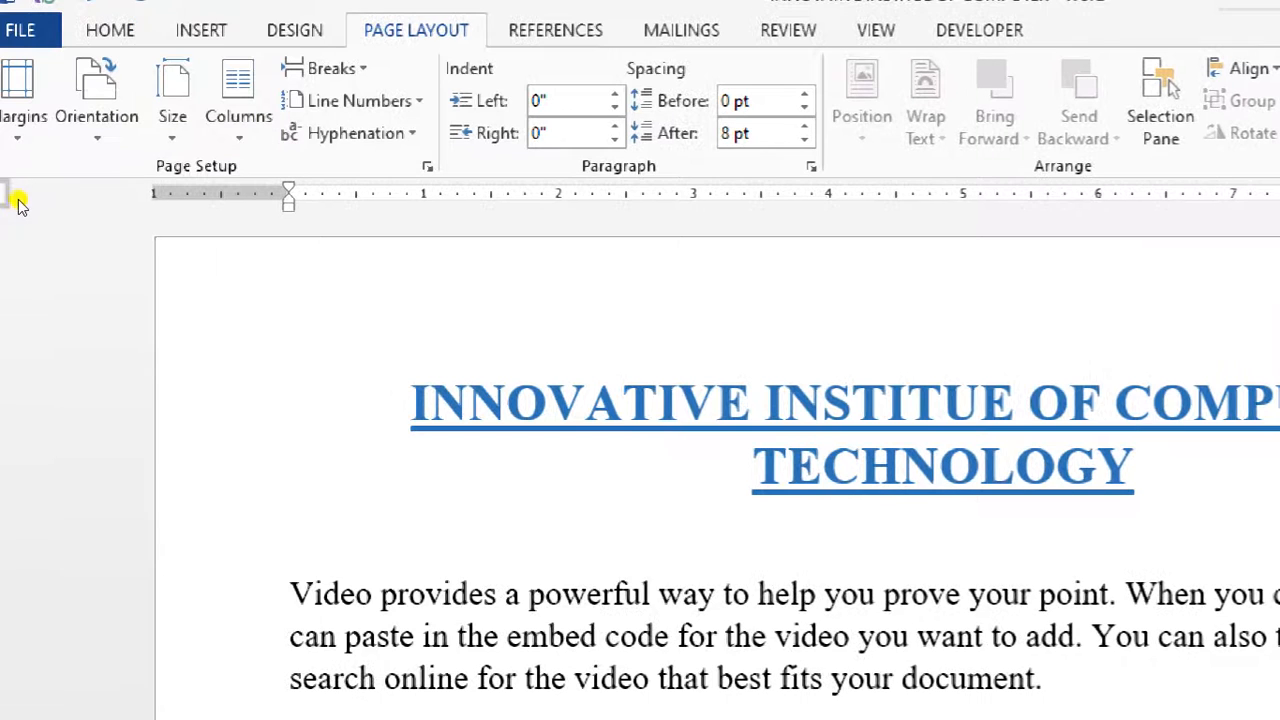
Examine how the single-column text runs across the pages from the heading to the end of the document.
scroll(437, 312, down, 1)
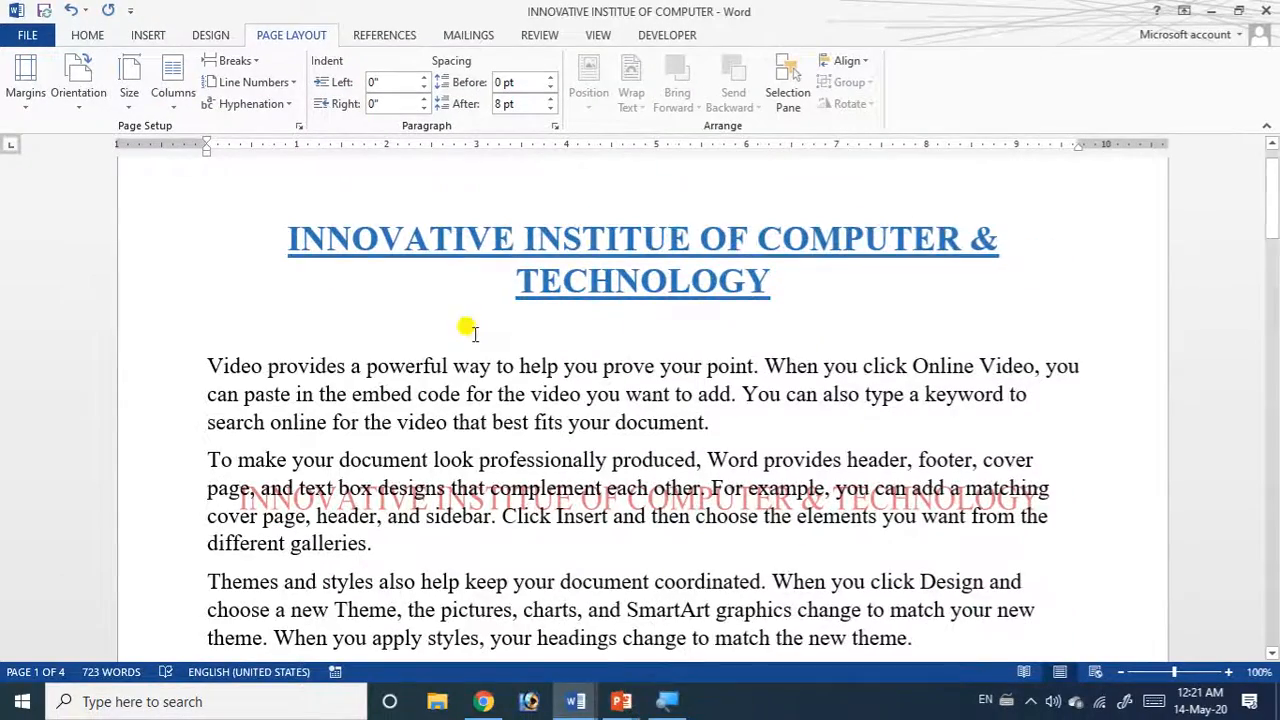
scroll(466, 329, down, 7)
scroll(468, 355, up, 5)
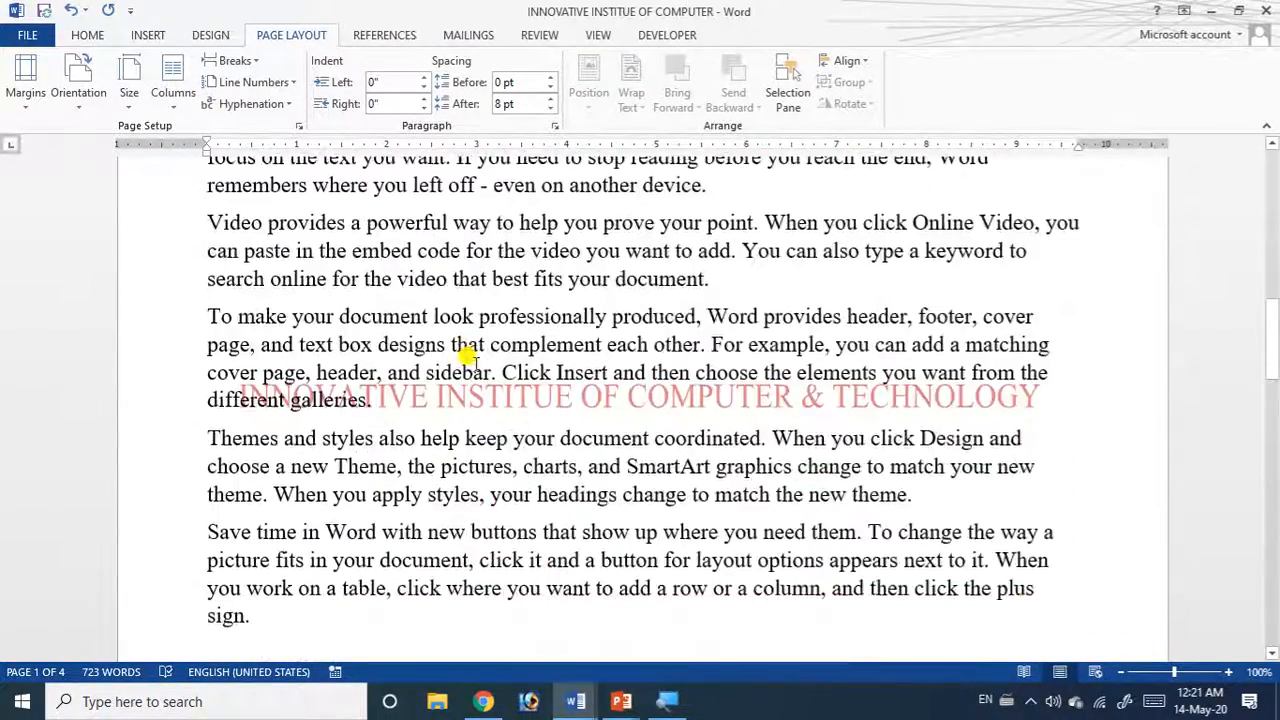
scroll(477, 357, down, 5)
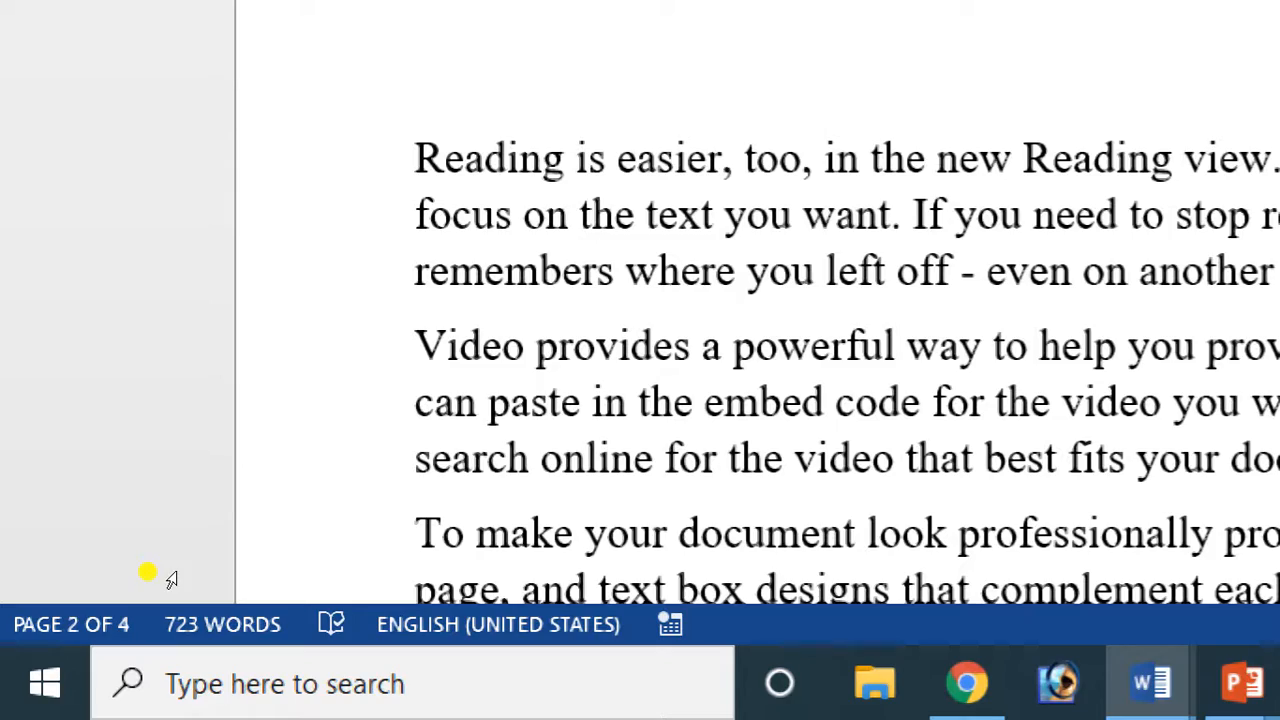
scroll(457, 486, up, 1)
scroll(457, 490, down, 1)
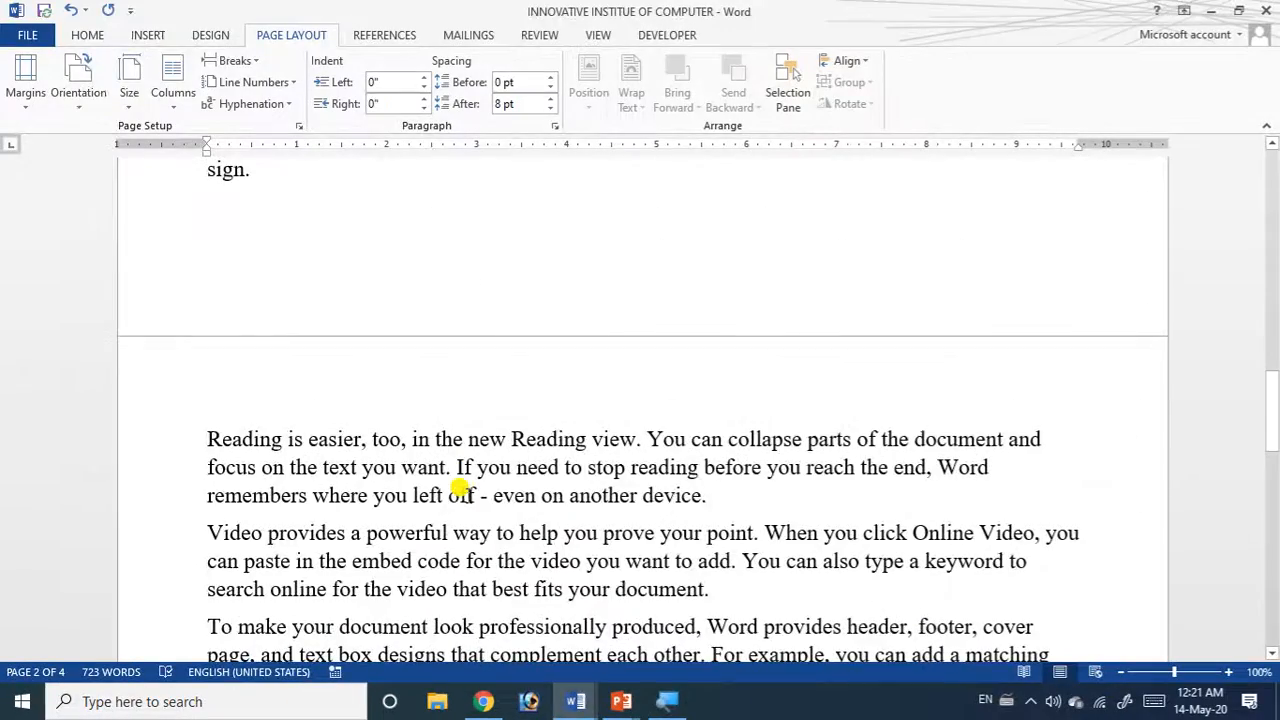
scroll(813, 472, down, 7)
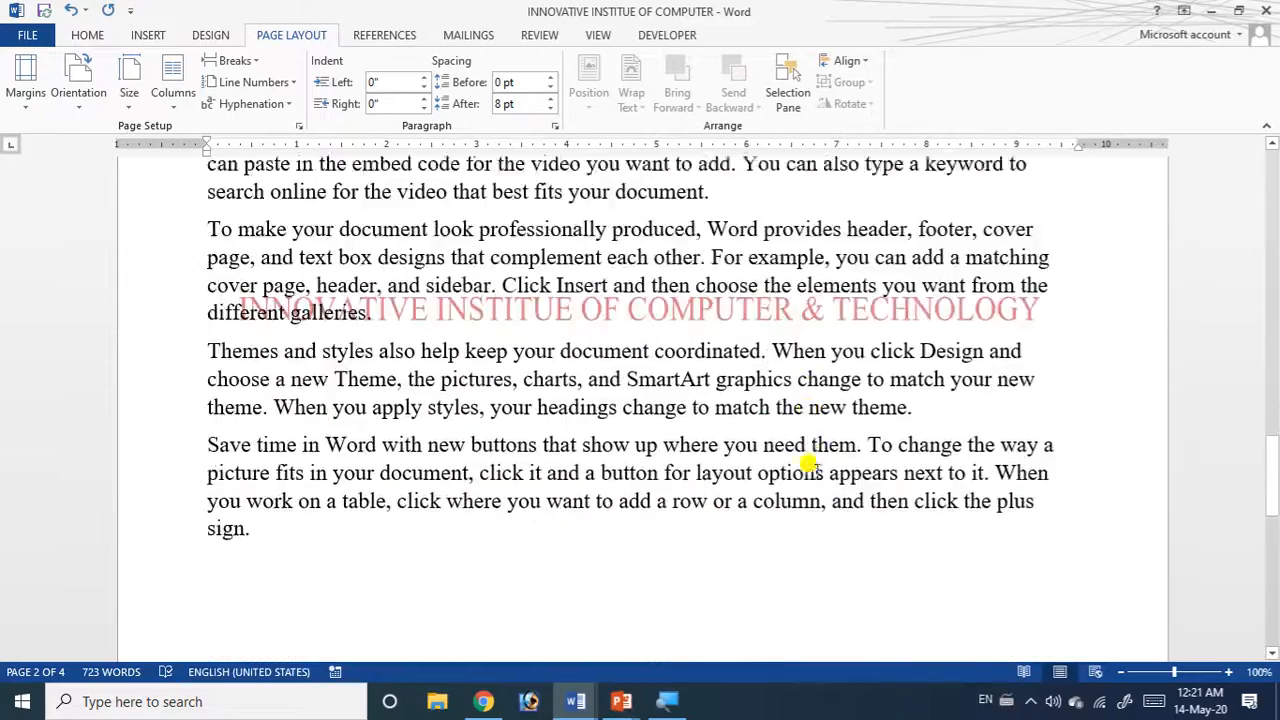
scroll(815, 475, down, 5)
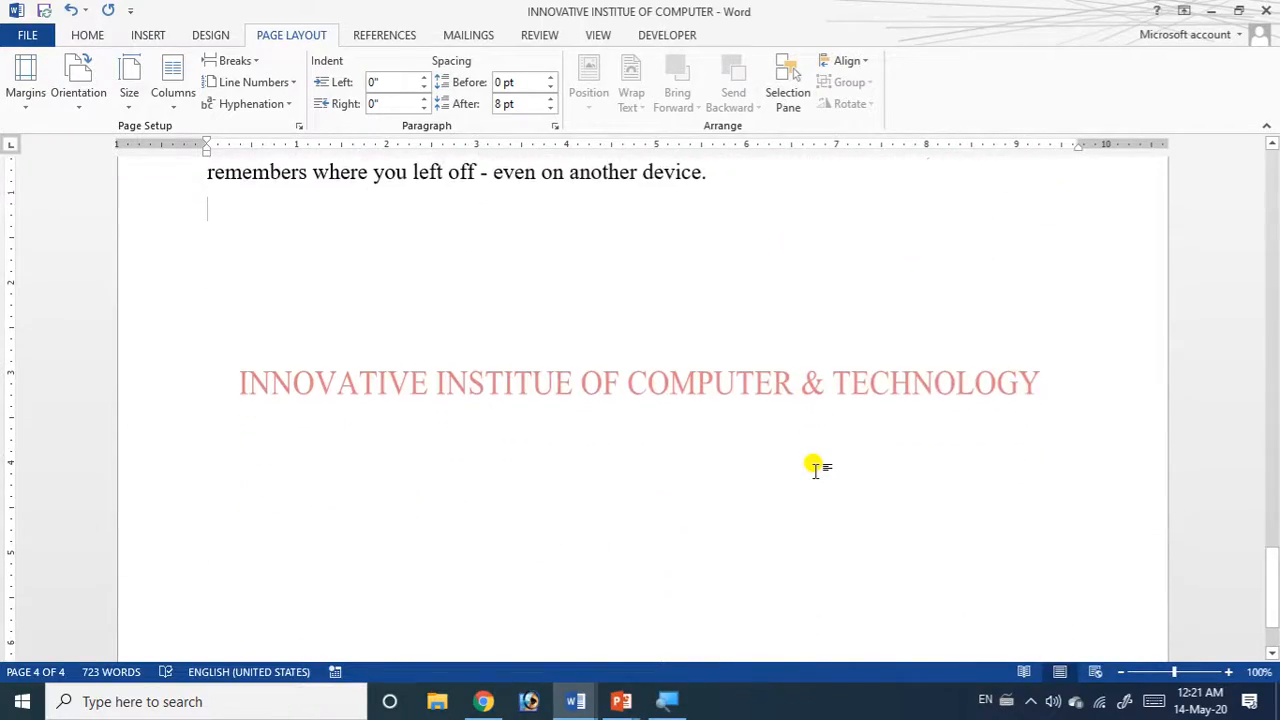
scroll(815, 468, up, 1)
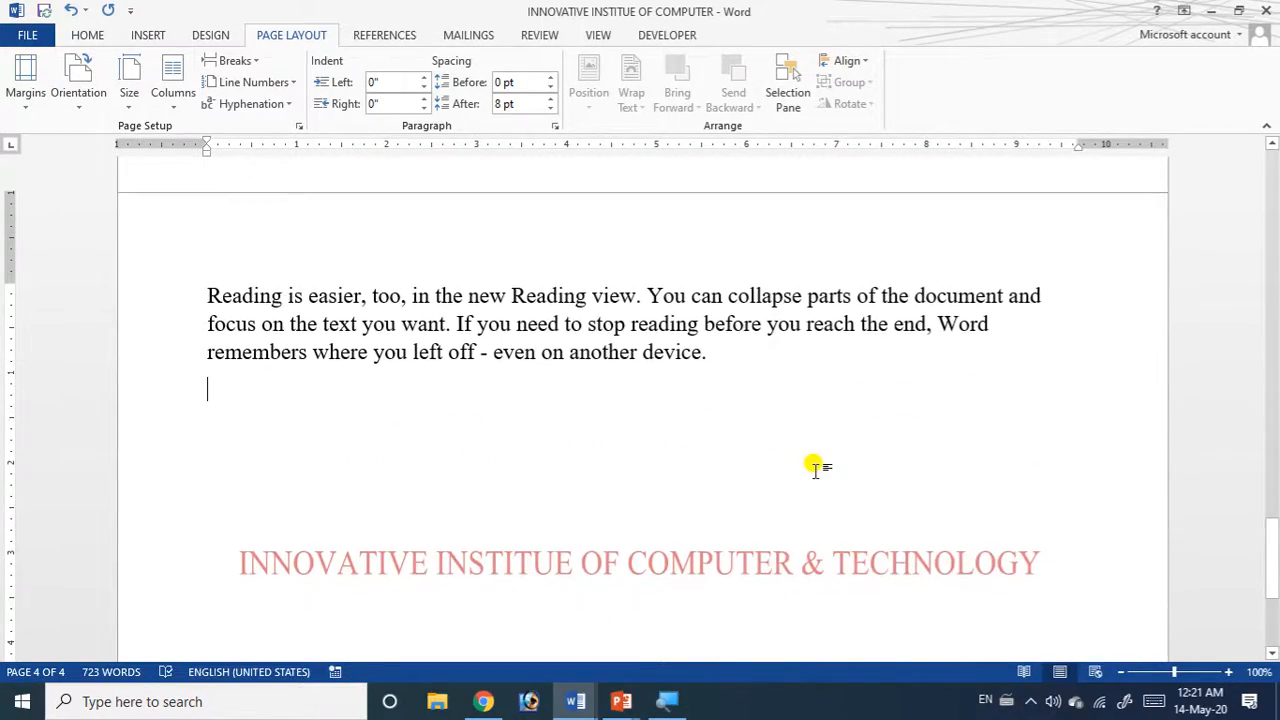
scroll(815, 470, up, 1)
scroll(815, 470, down, 3)
scroll(815, 470, up, 8)
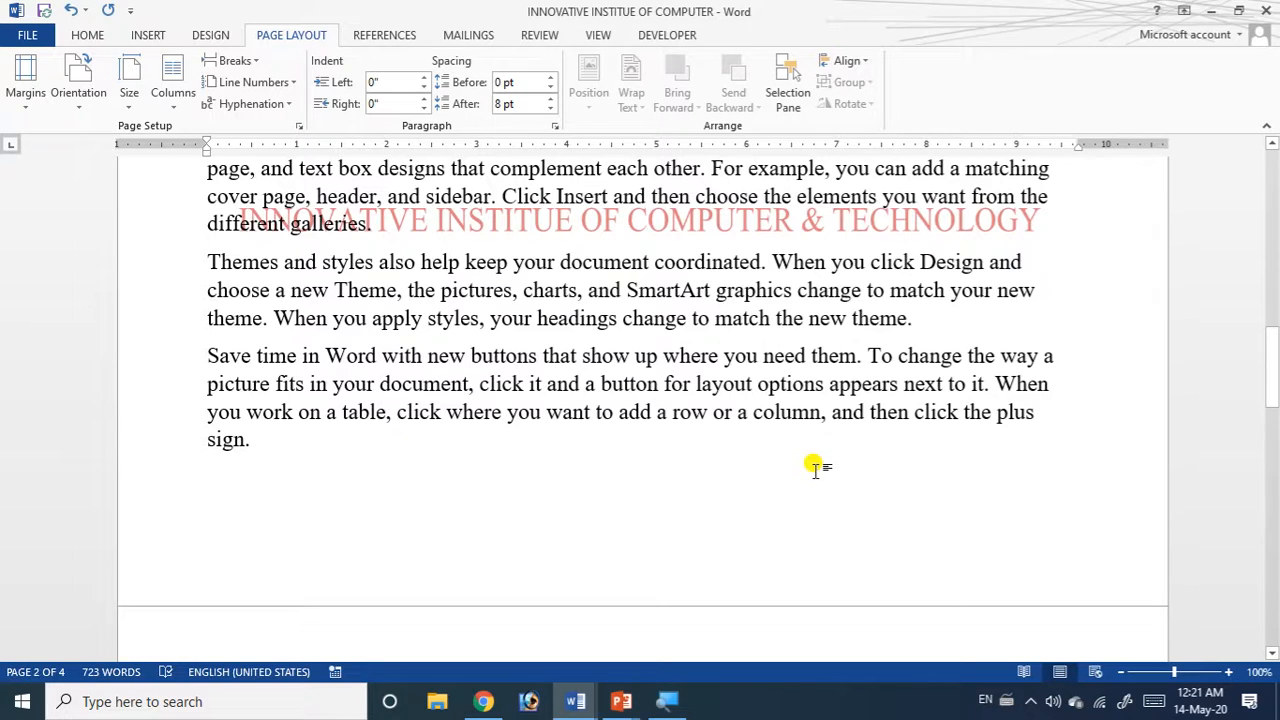
key(ctrl+a)
scroll(815, 468, up, 2)
scroll(805, 472, down, 3)
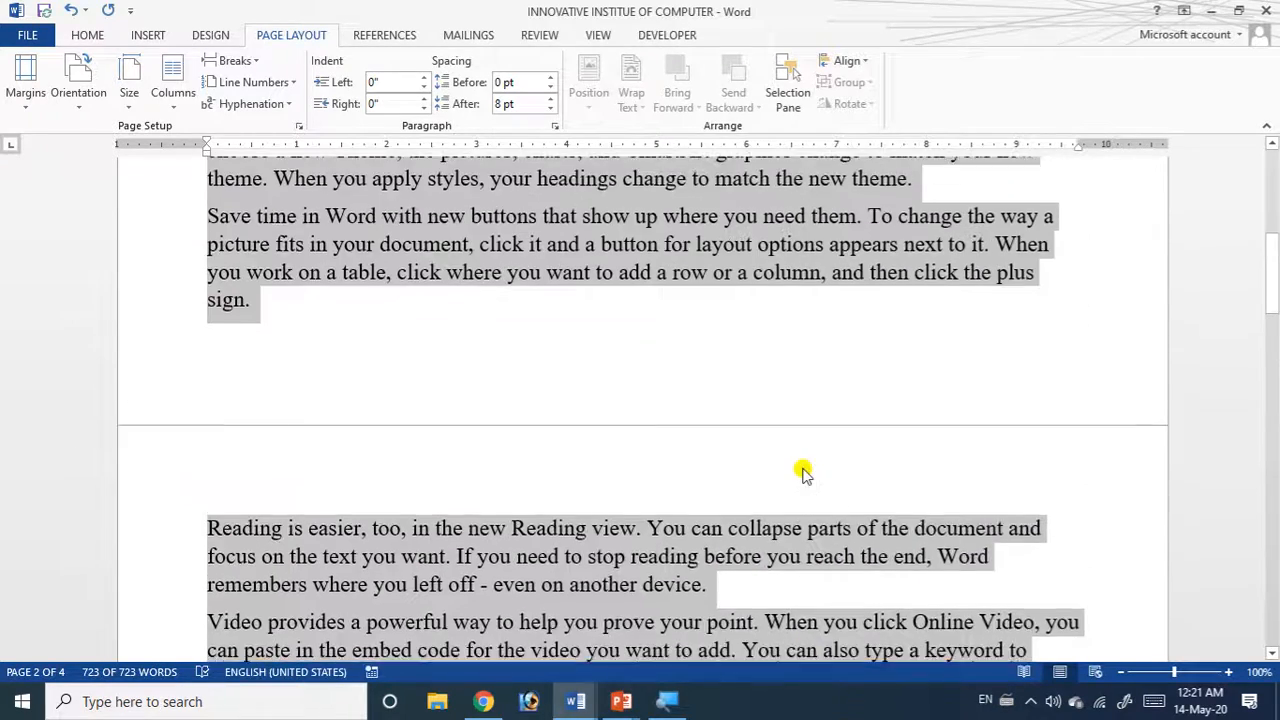
scroll(790, 474, up, 6)
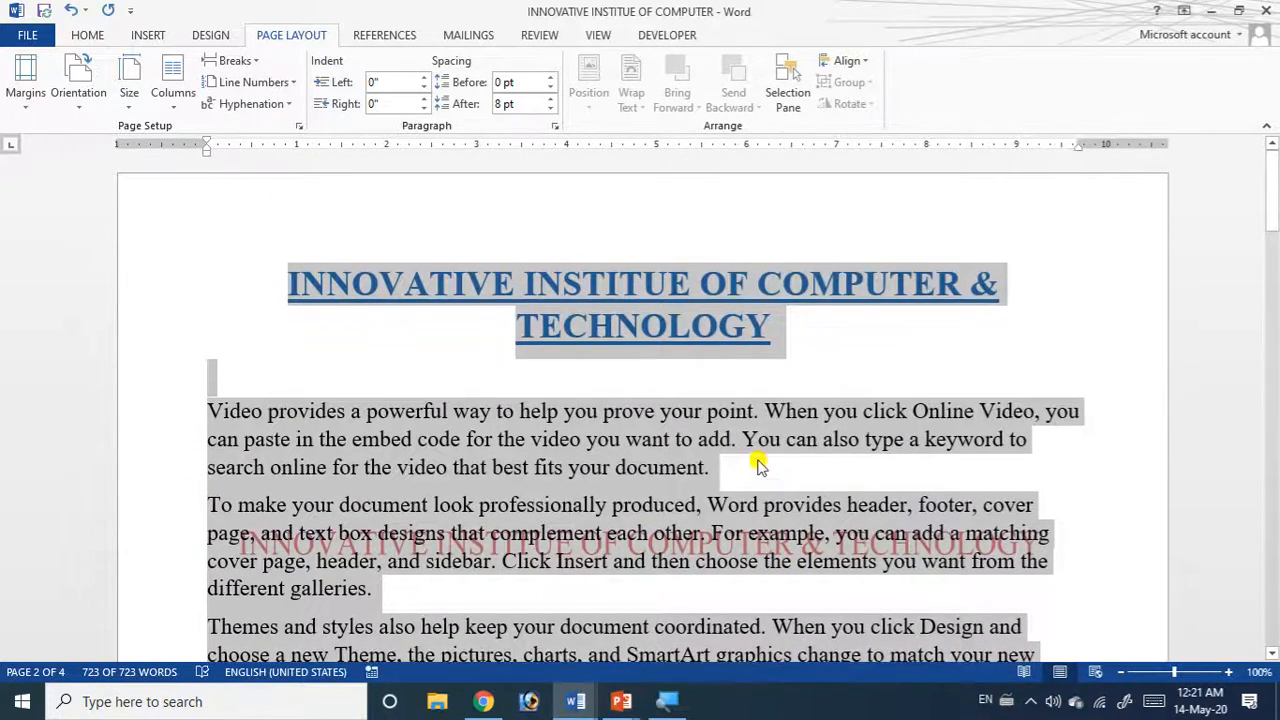
click(345, 376)
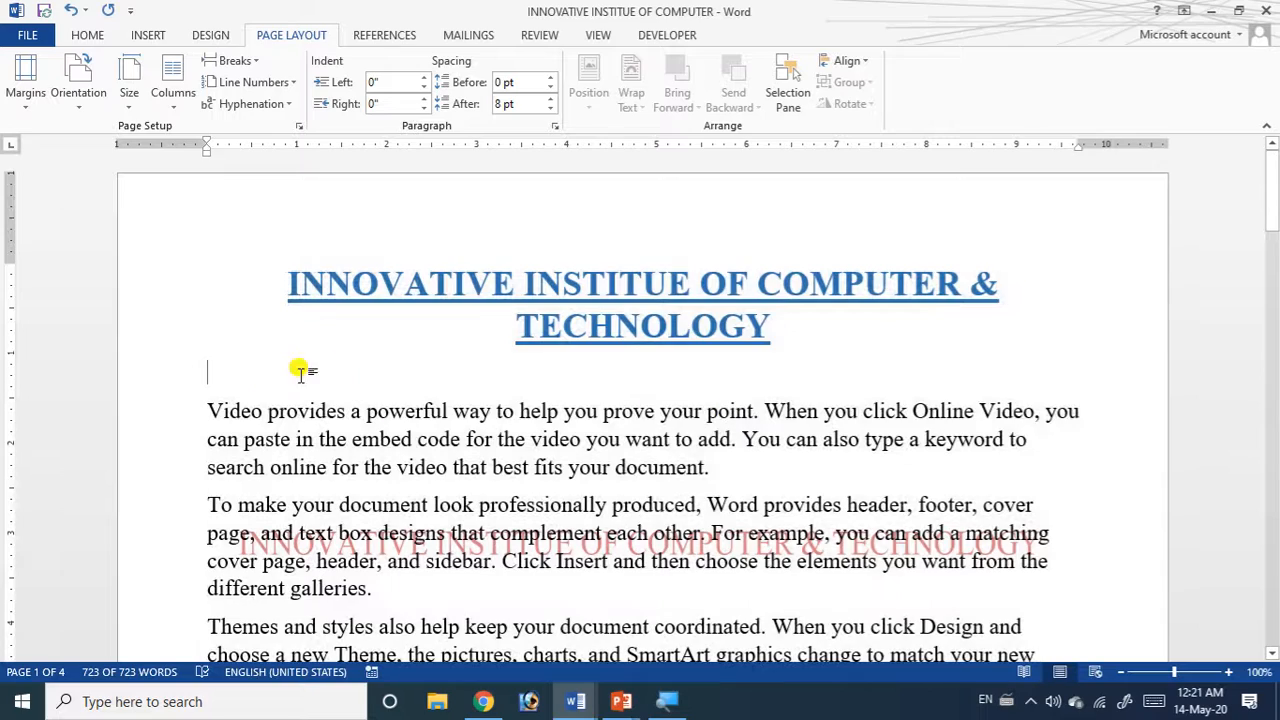
Select all the body text below the heading, leaving the heading out, and lay it out in two columns.
click(188, 410)
drag(188, 410, 531, 300)
scroll(532, 301, up, 5)
scroll(531, 300, up, 3)
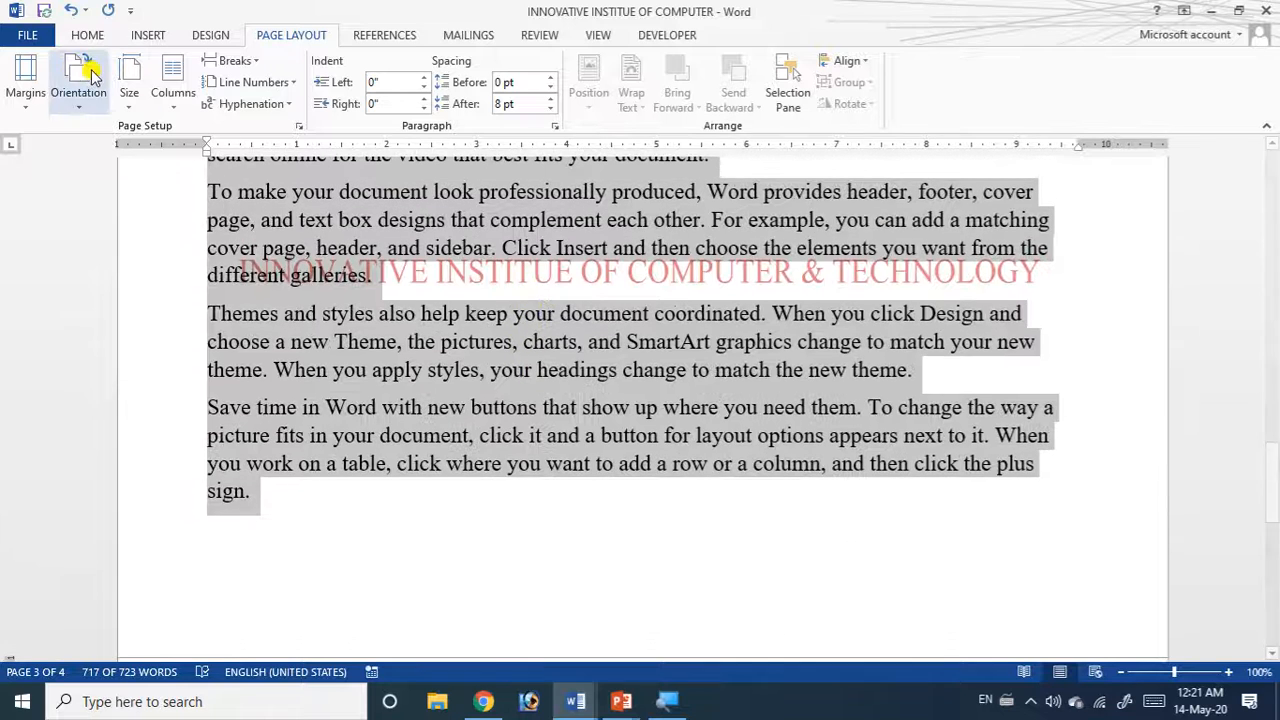
click(173, 80)
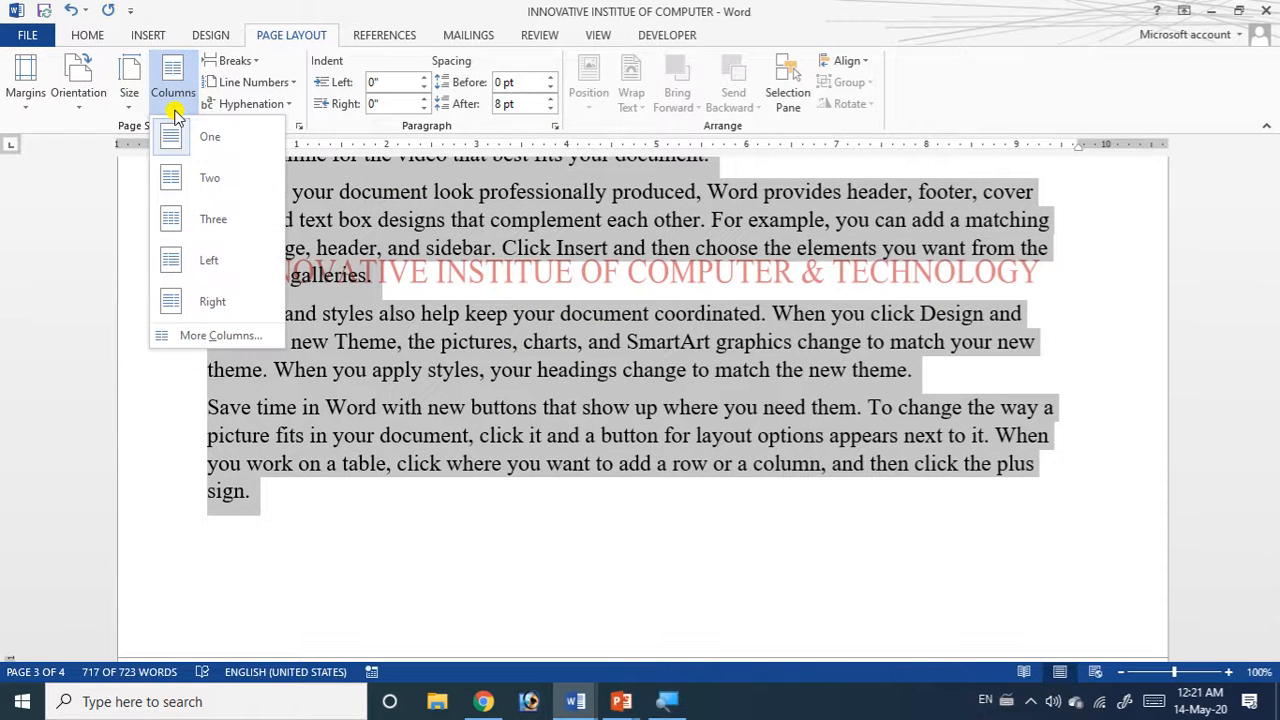
click(220, 182)
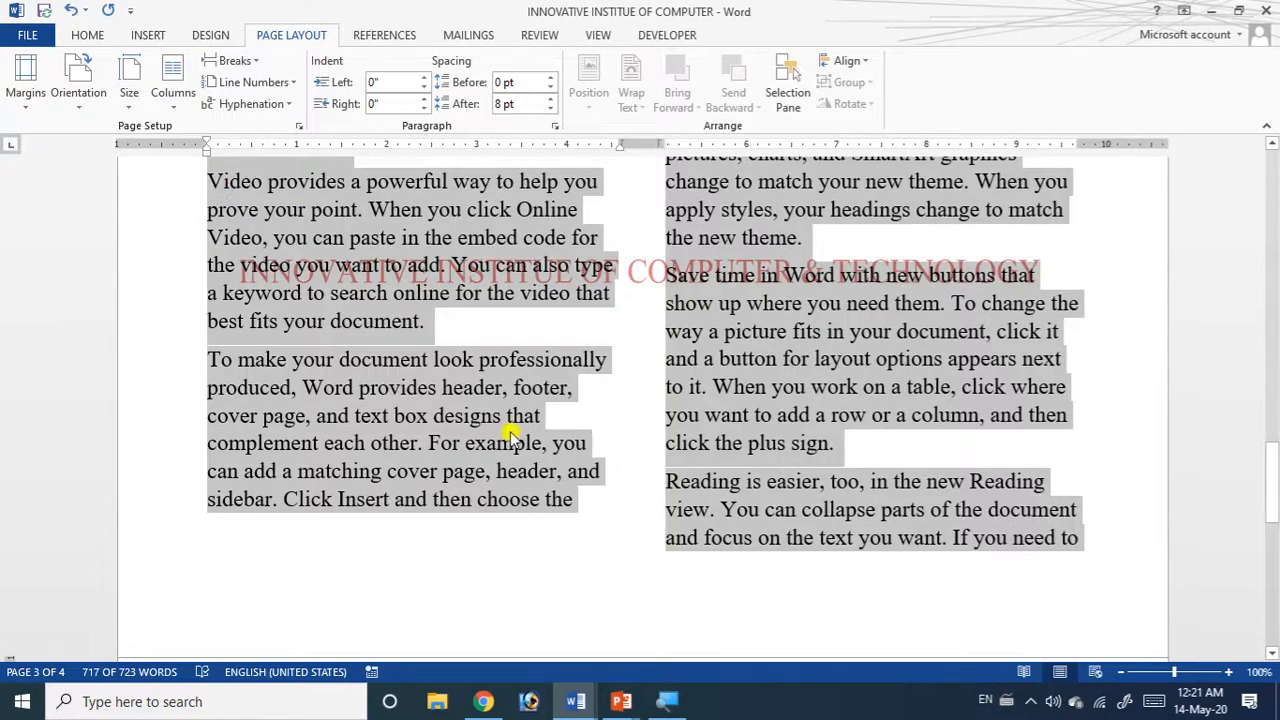
Examine how the two-column text flows below the heading and across the following pages to the last paragraph.
scroll(510, 432, up, 3)
scroll(512, 432, up, 5)
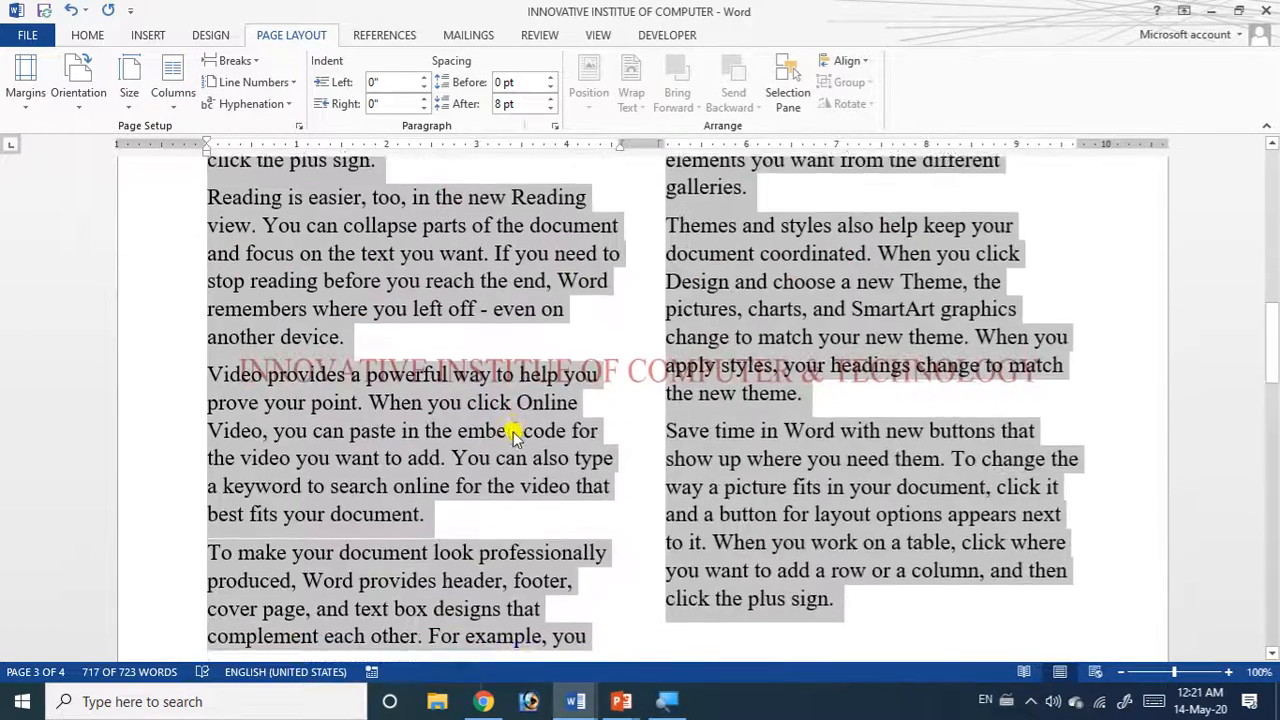
scroll(512, 432, up, 15)
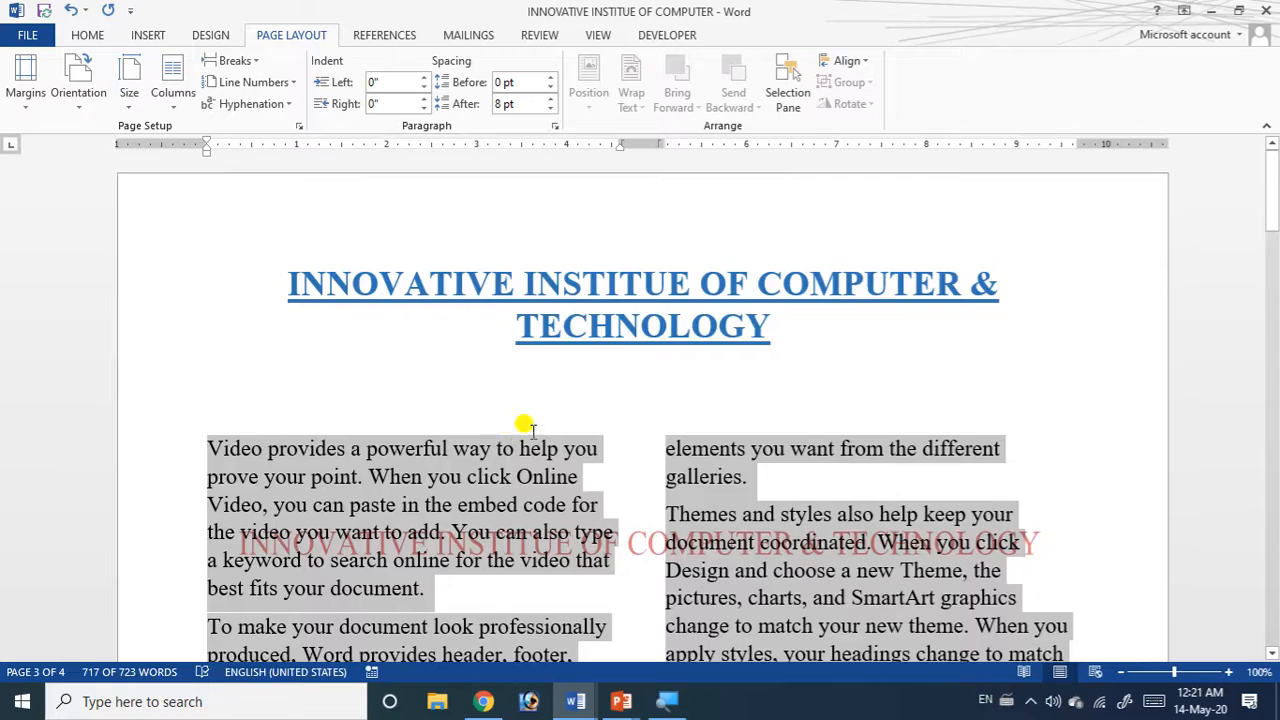
scroll(526, 423, down, 3)
scroll(560, 512, down, 8)
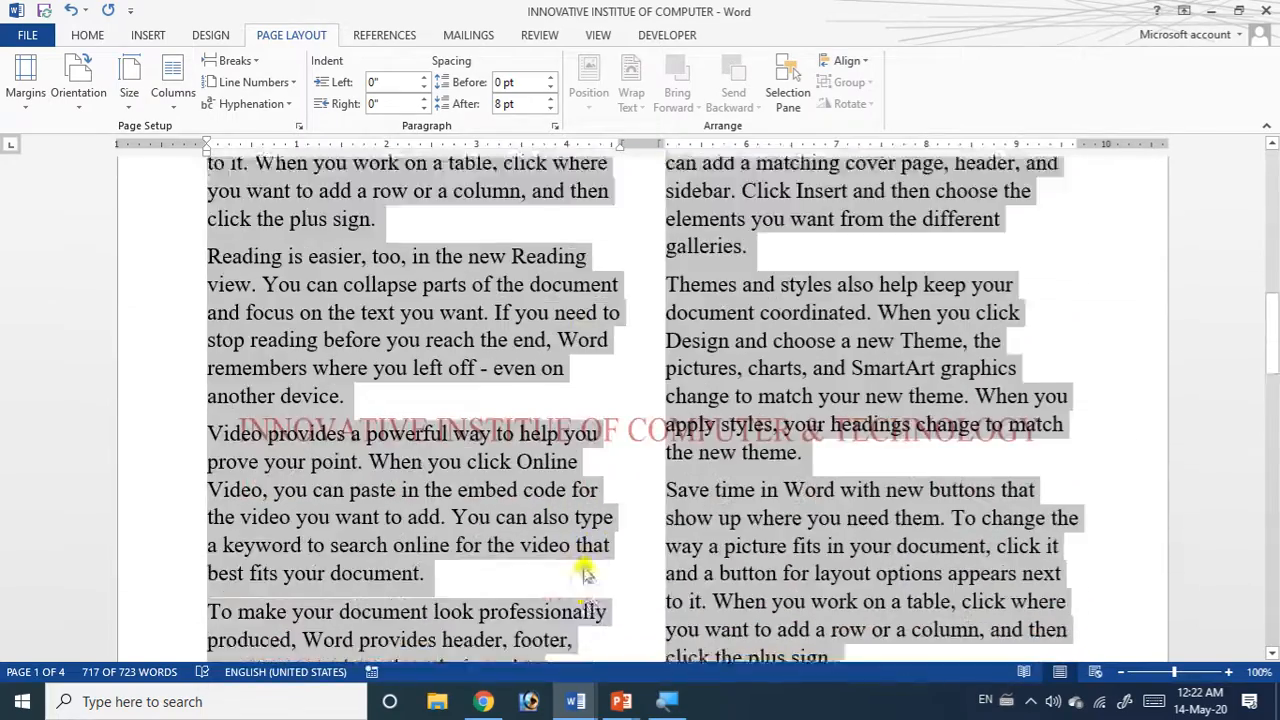
scroll(583, 576, down, 10)
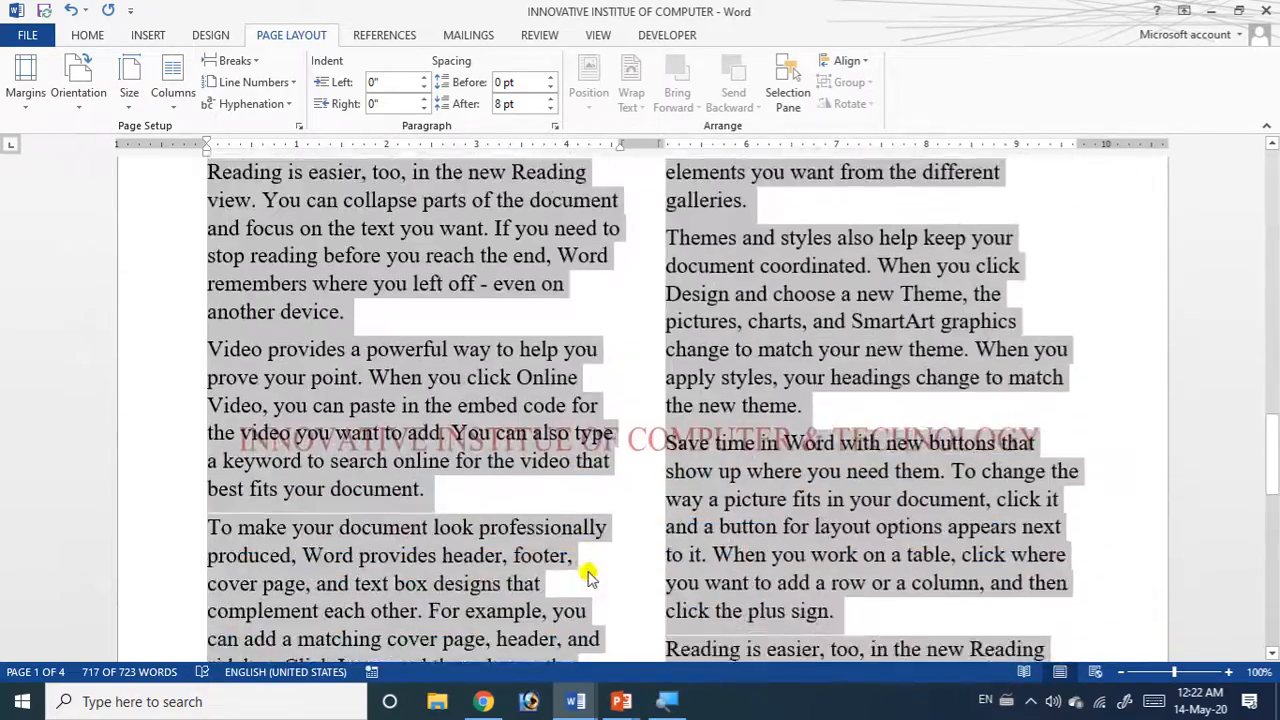
scroll(740, 535, down, 3)
scroll(811, 522, up, 6)
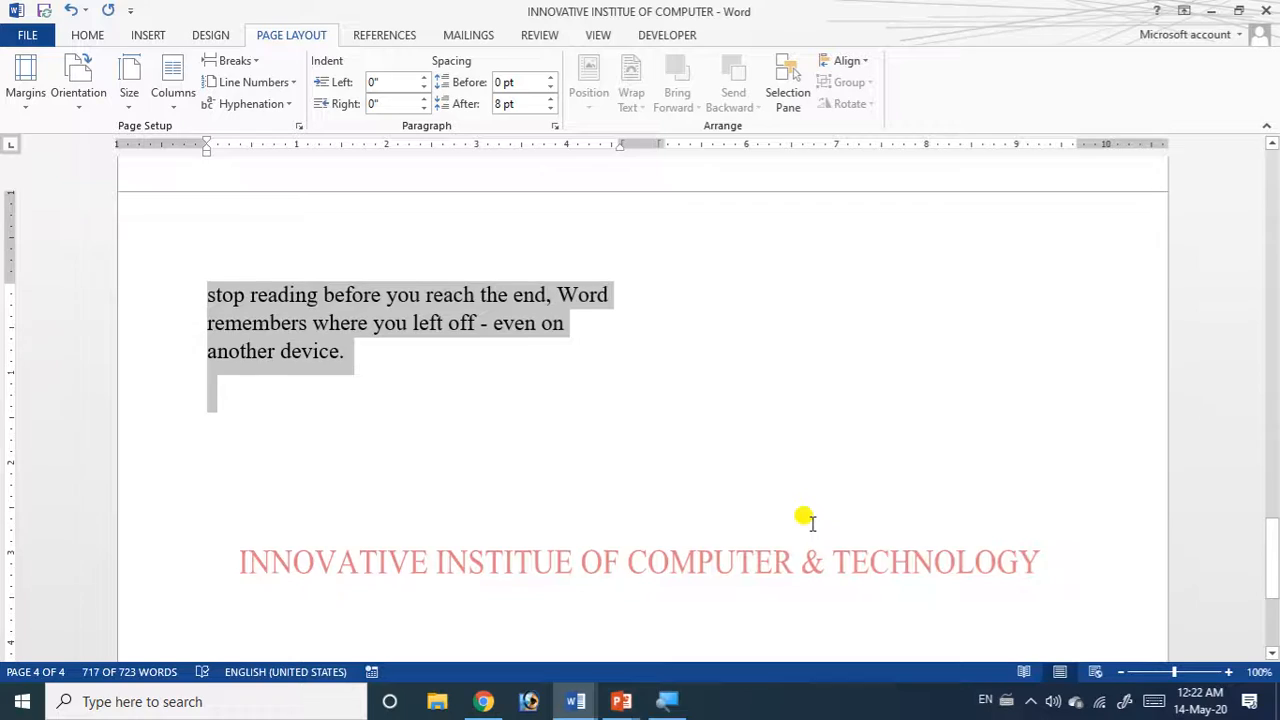
scroll(809, 525, up, 1)
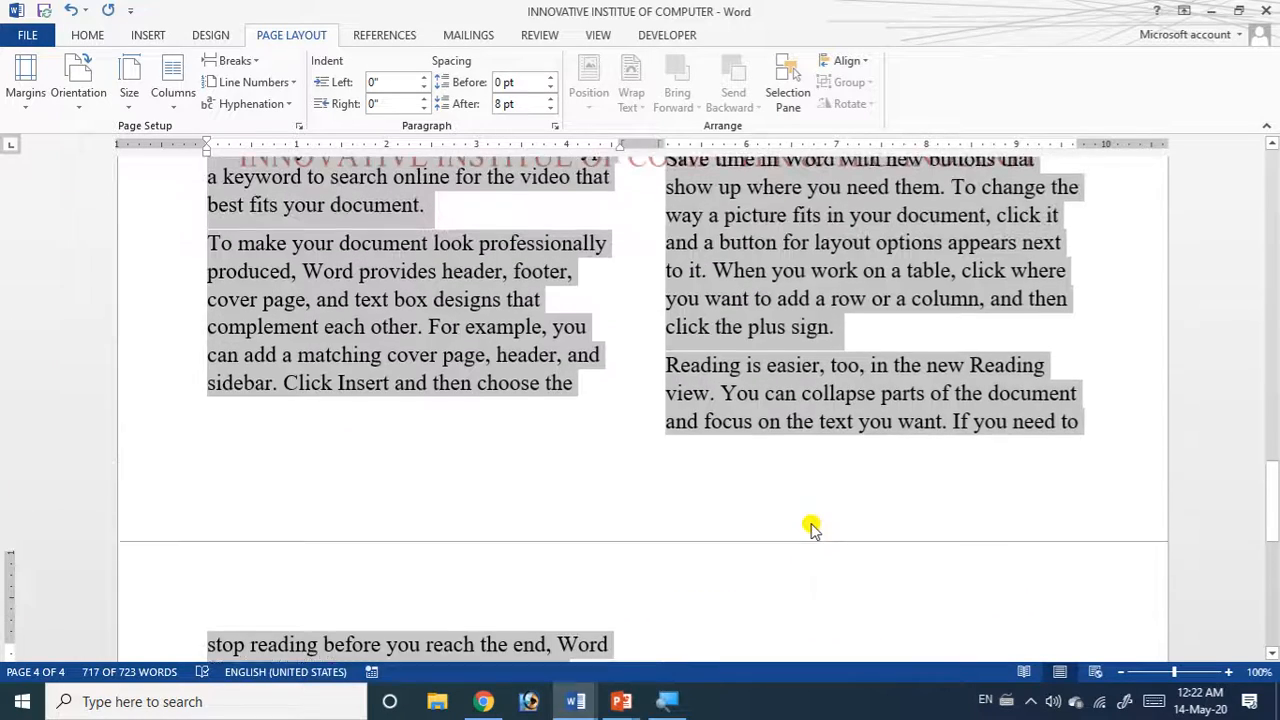
scroll(808, 545, down, 4)
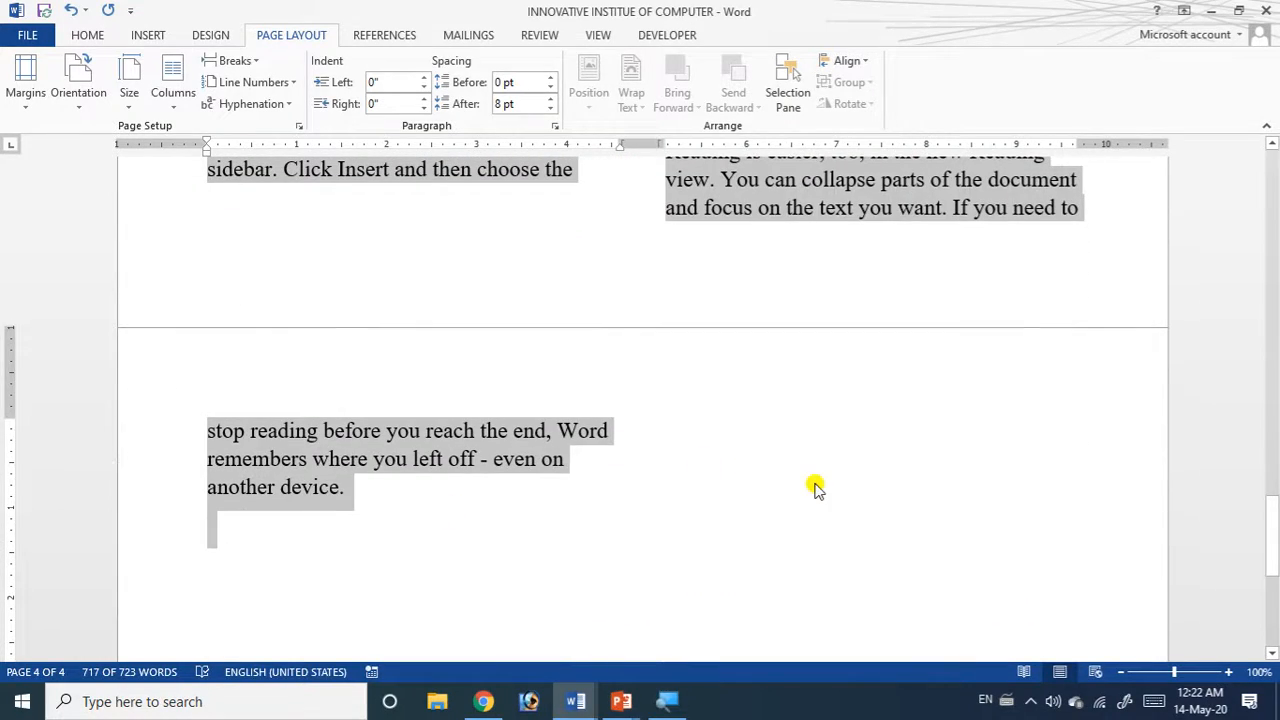
scroll(815, 488, up, 20)
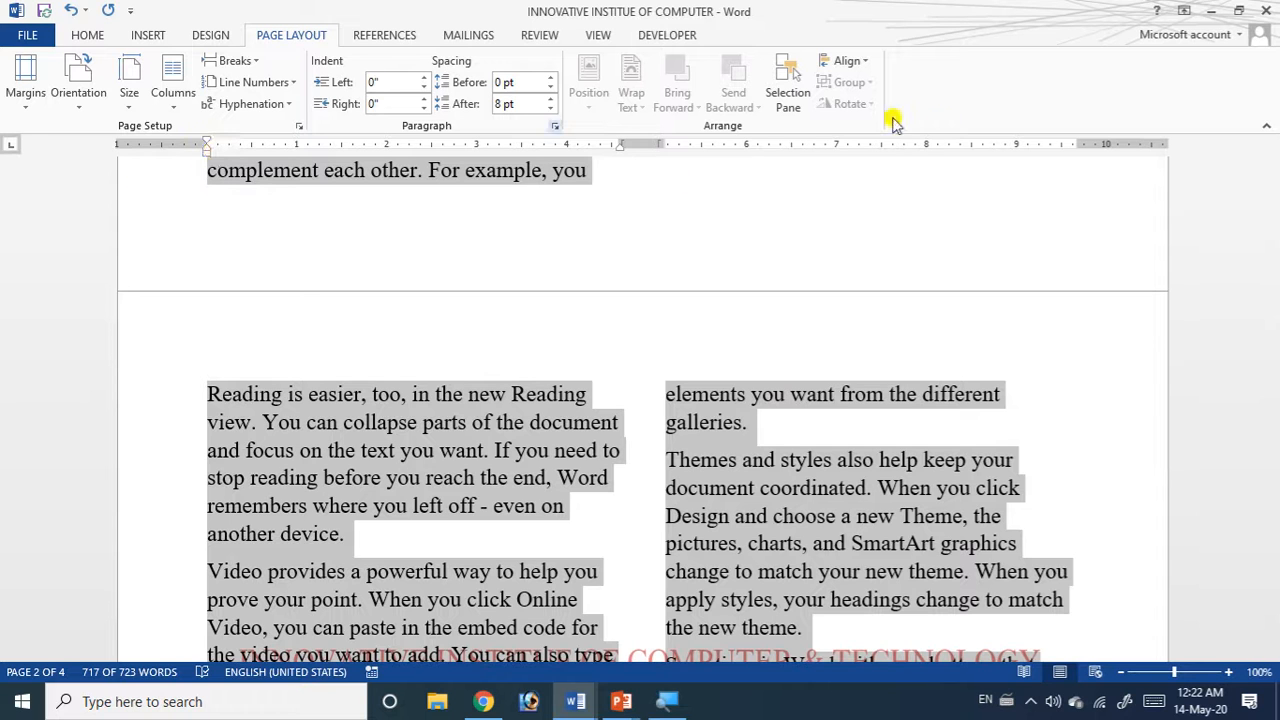
Move the right margin of the two-column text outward to just past the 10-inch ruler mark, review the pages and clear the selection.
drag(1070, 145, 1112, 145)
scroll(695, 330, down, 5)
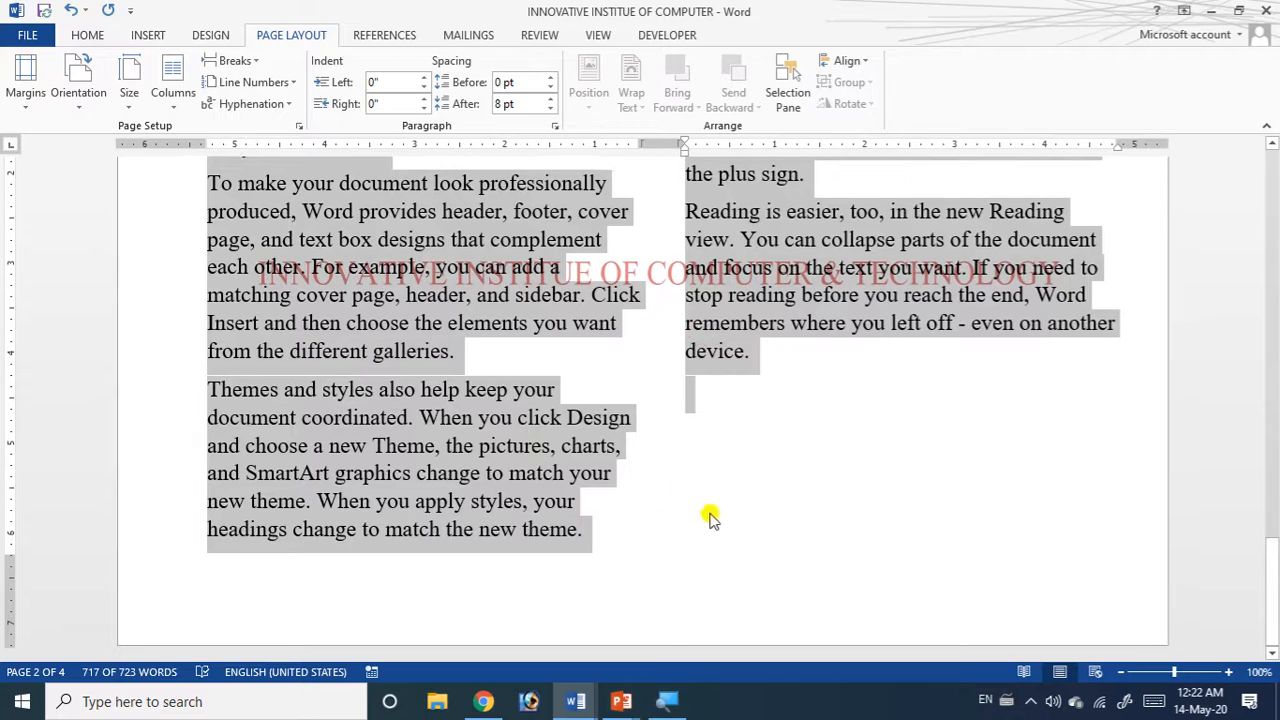
scroll(740, 508, up, 20)
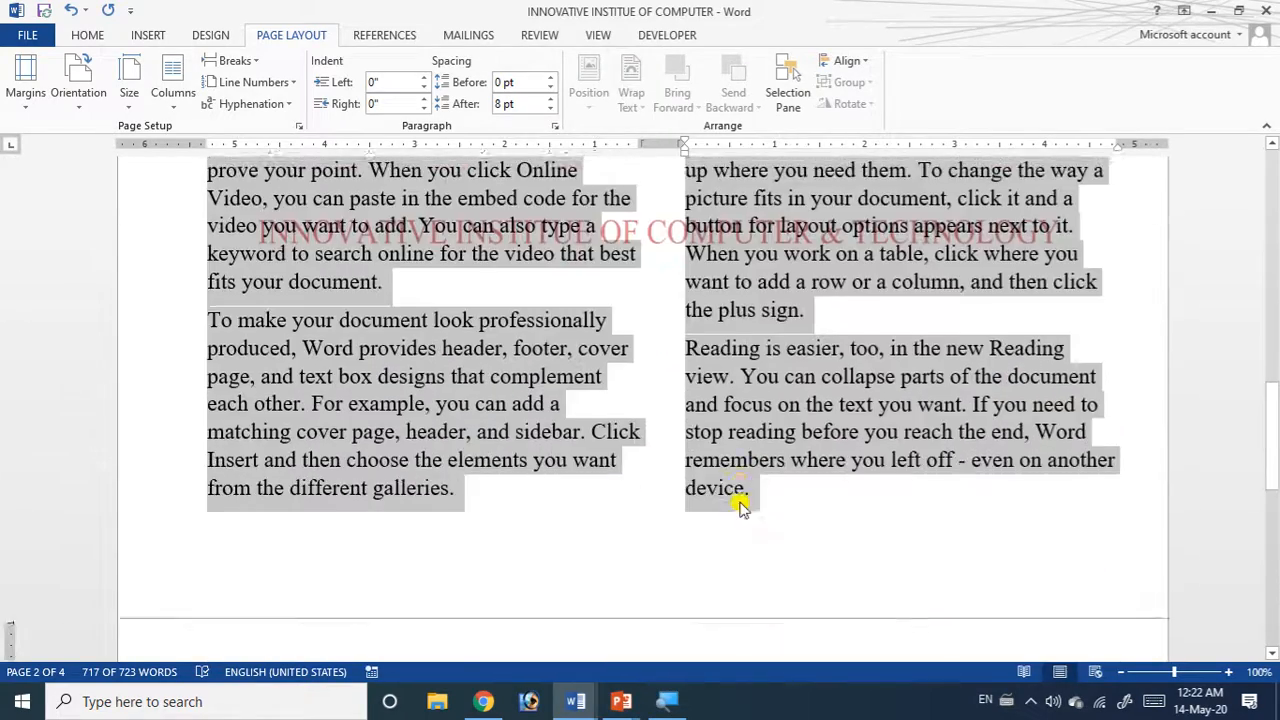
scroll(740, 506, up, 10)
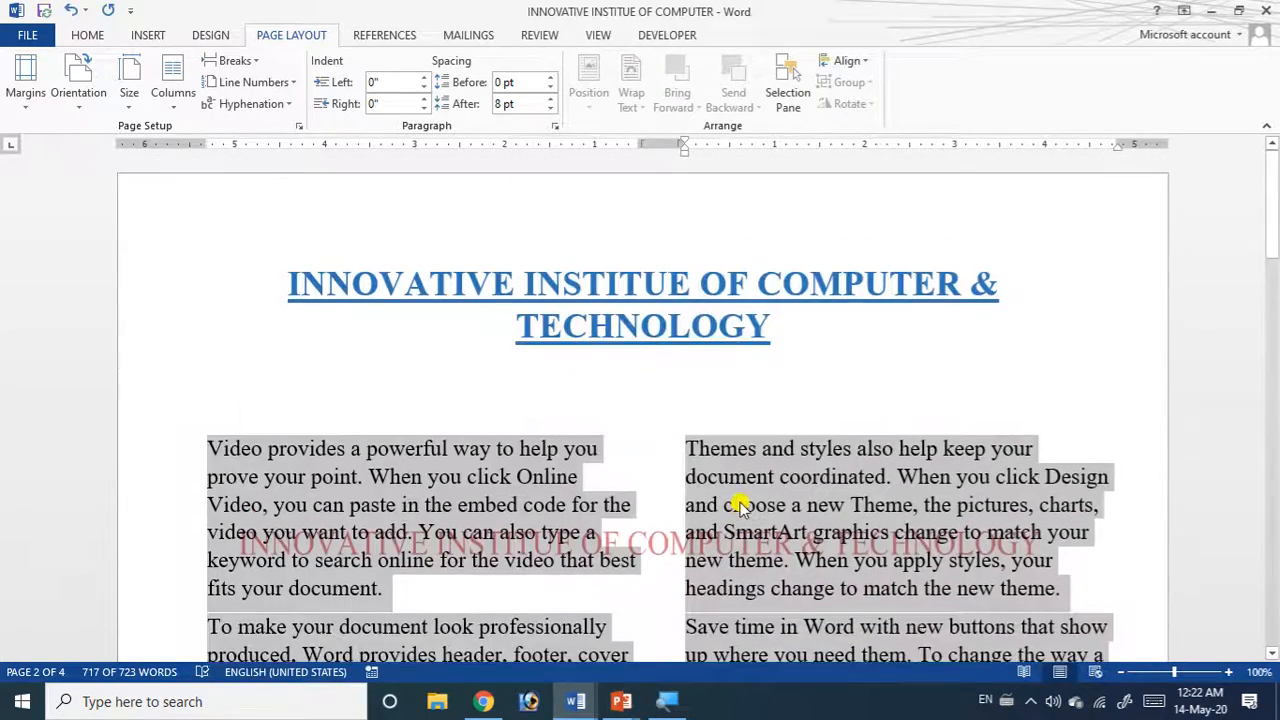
scroll(740, 506, down, 20)
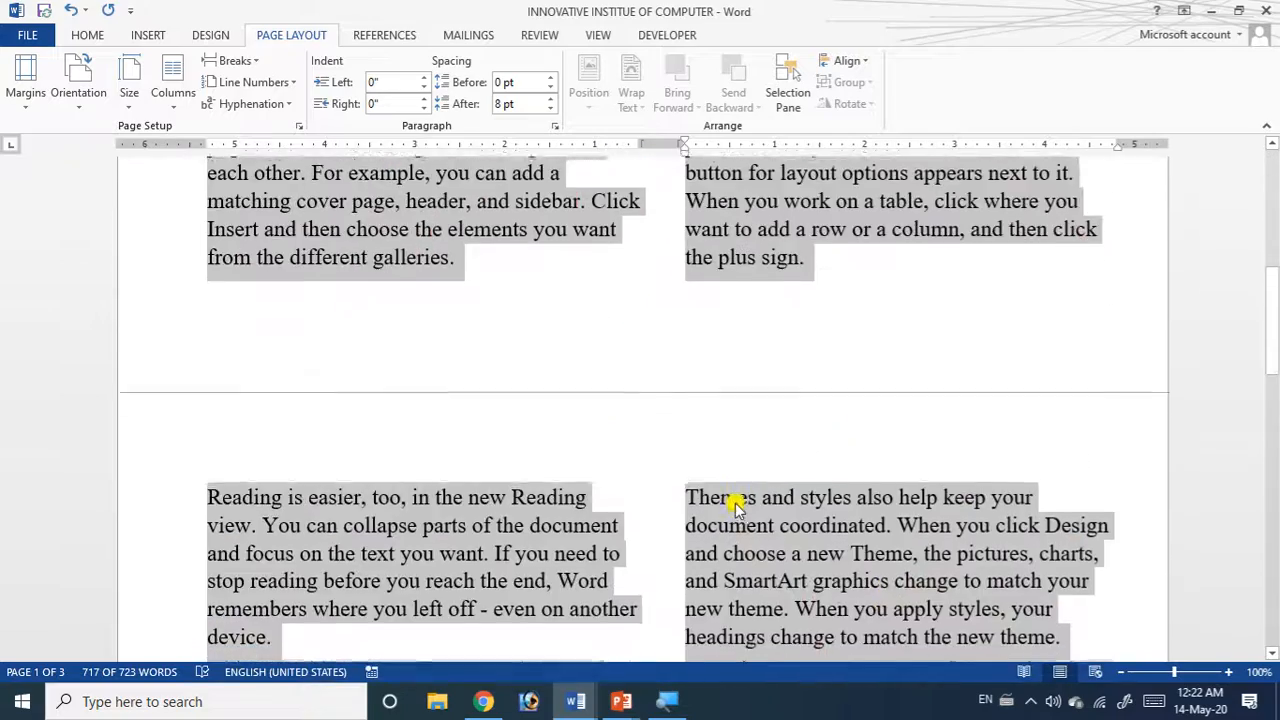
scroll(735, 503, down, 10)
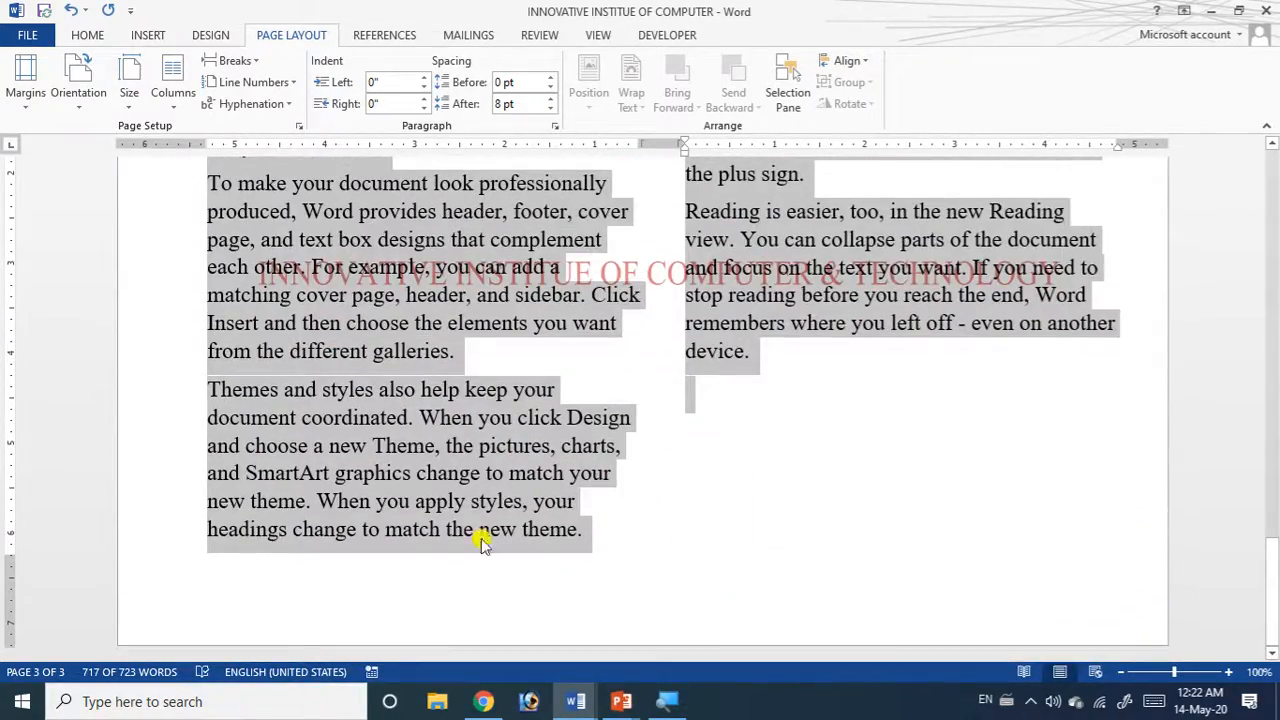
click(720, 517)
scroll(749, 506, up, 5)
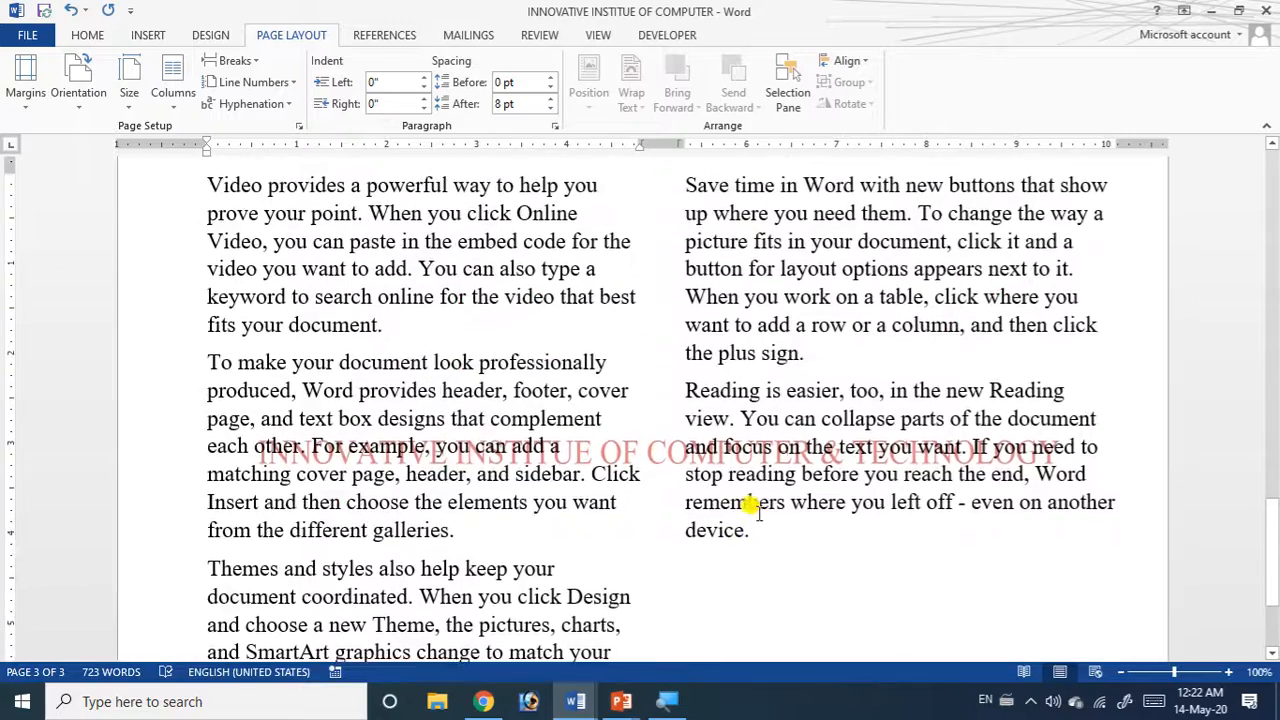
scroll(757, 512, up, 10)
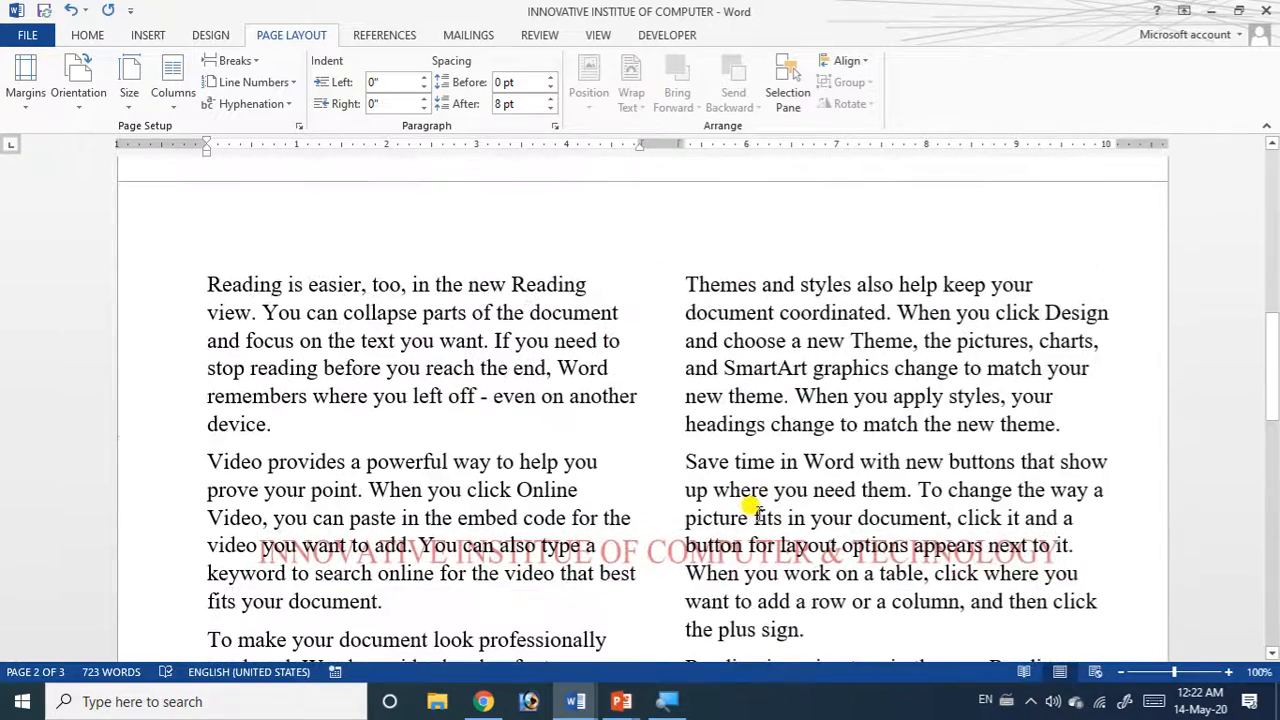
Examine how the two-column text continues from the first page beneath the heading to the end of the second page.
scroll(757, 512, up, 10)
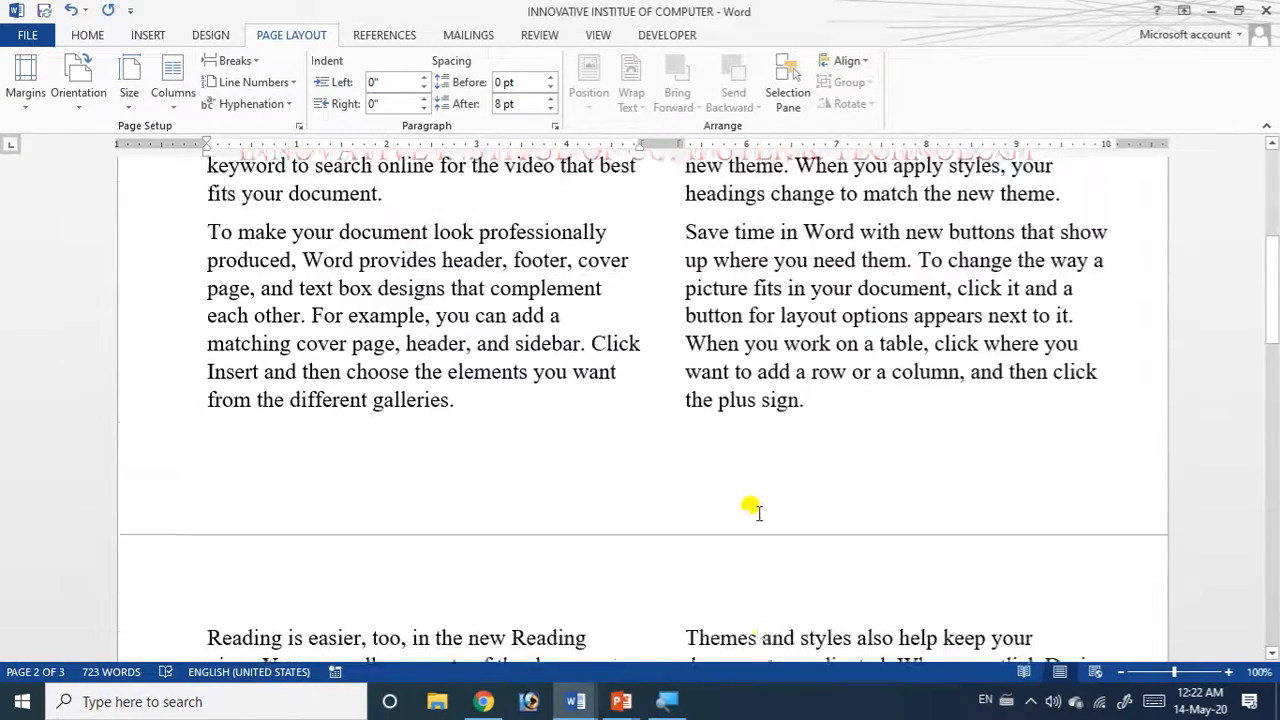
scroll(749, 506, up, 4)
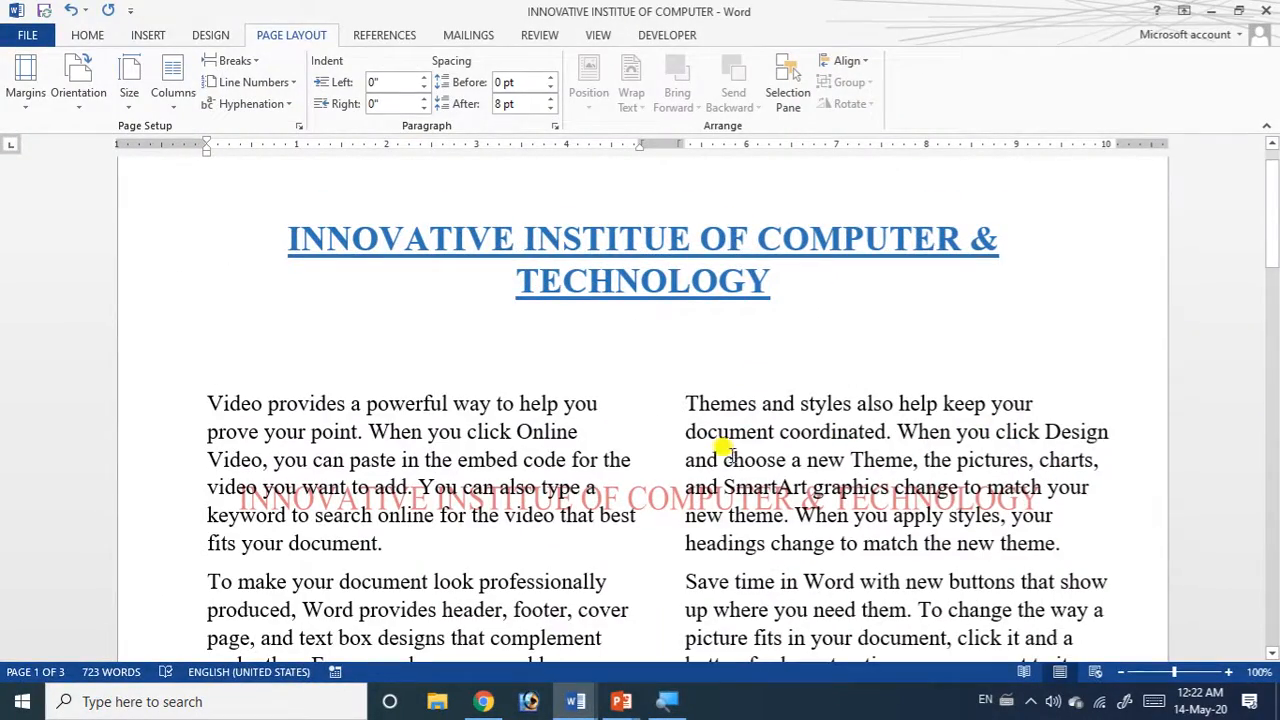
scroll(852, 390, down, 8)
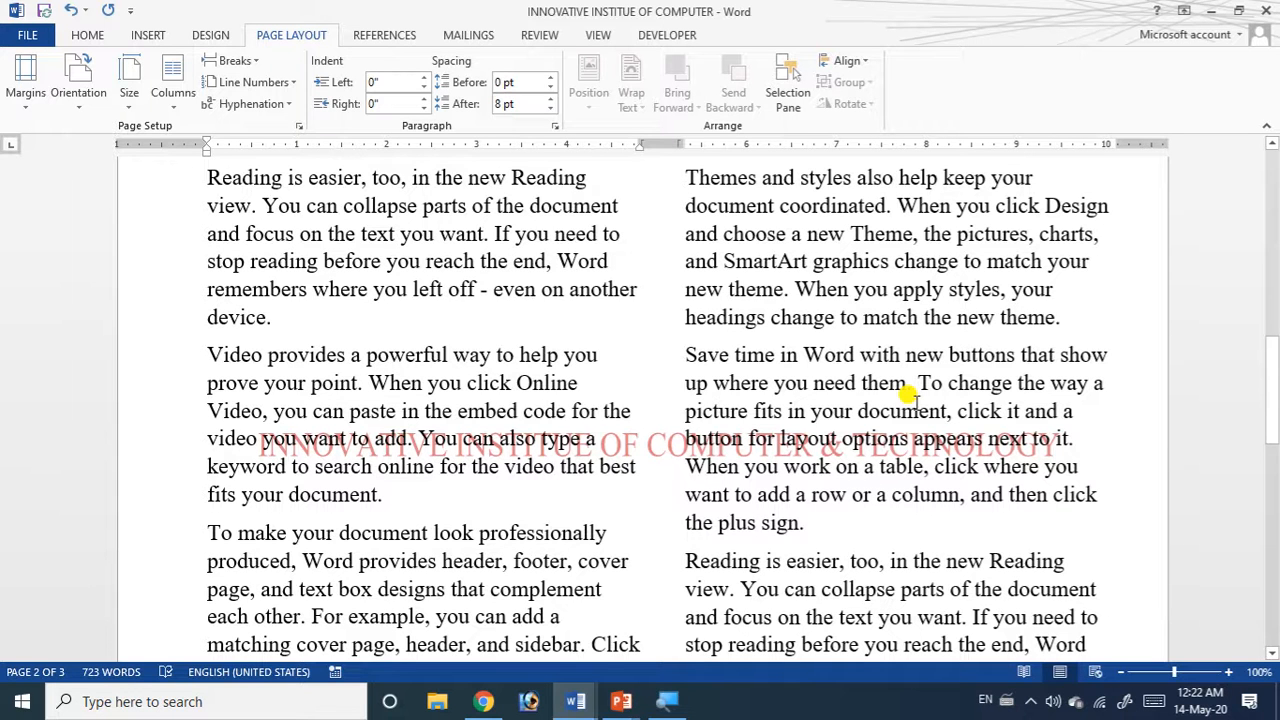
scroll(912, 400, down, 8)
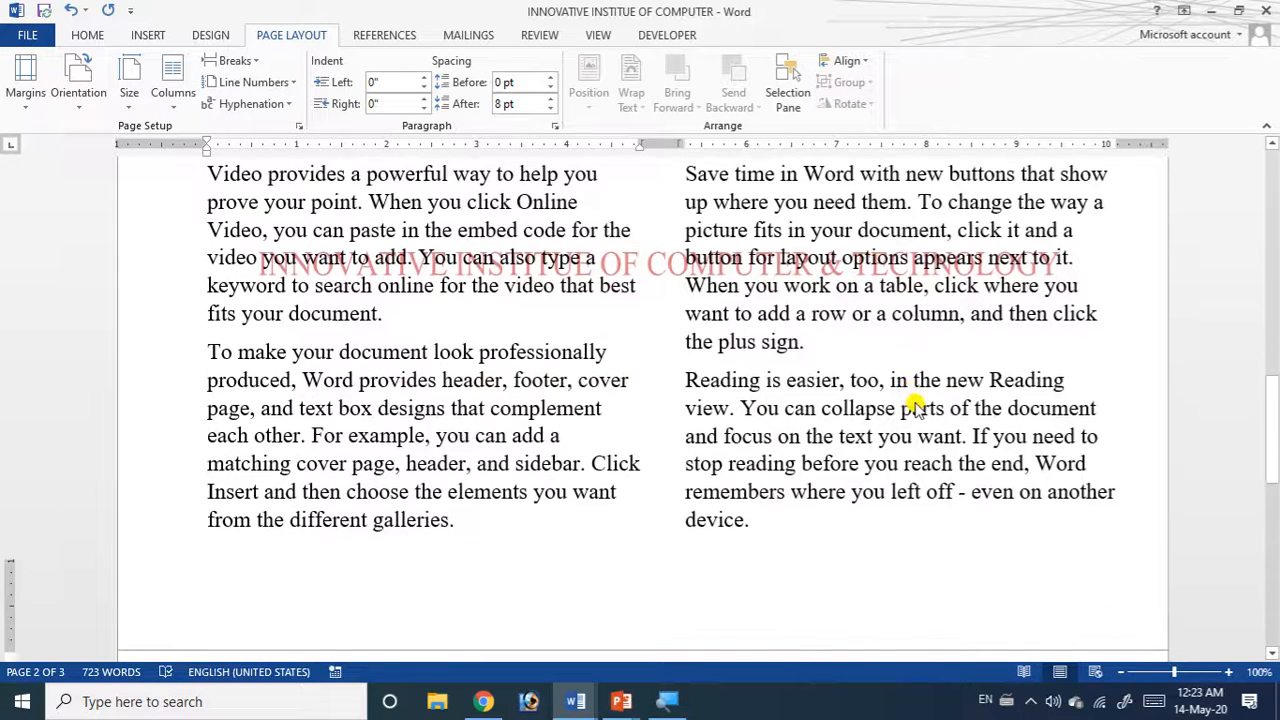
scroll(912, 400, up, 5)
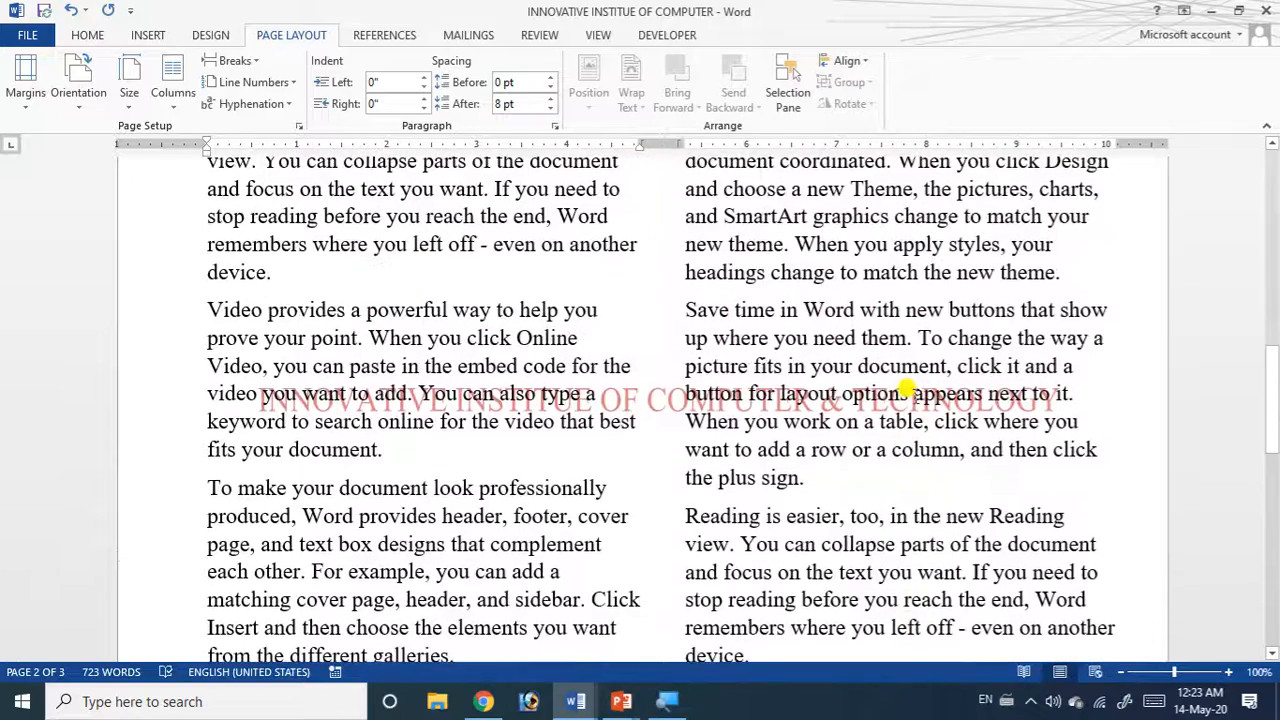
scroll(907, 390, down, 3)
scroll(907, 391, up, 7)
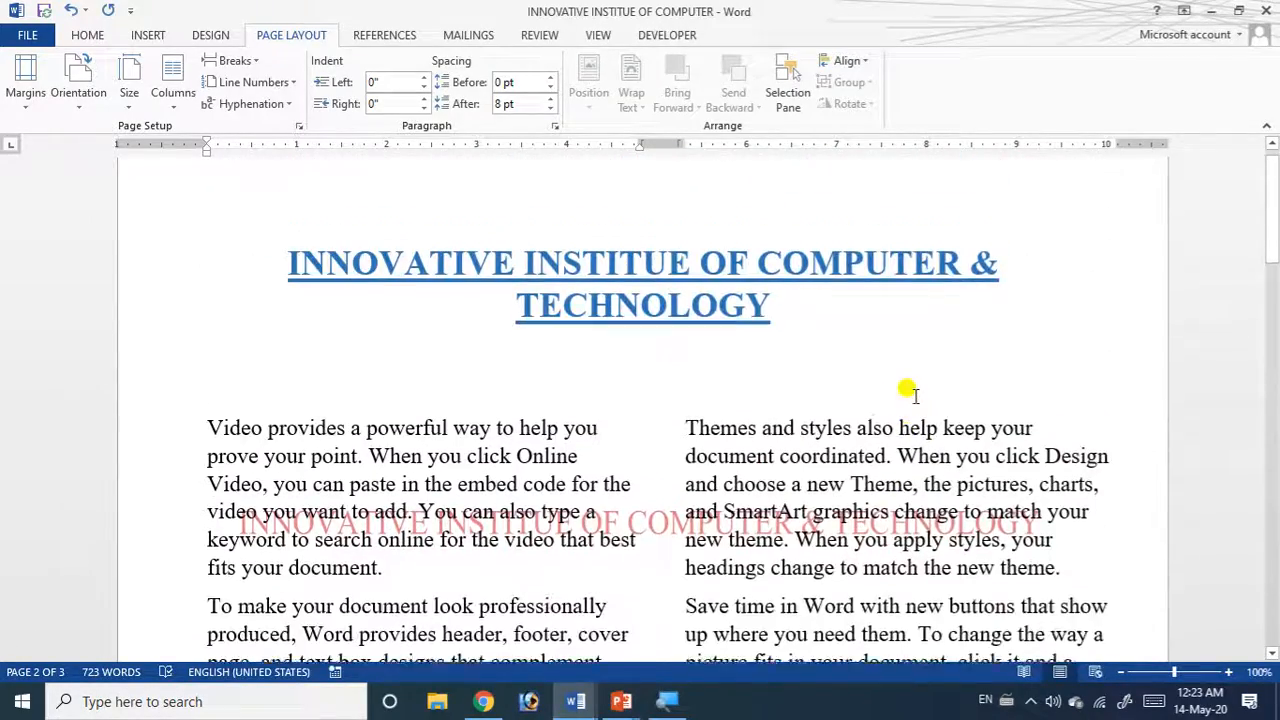
scroll(910, 392, down, 1)
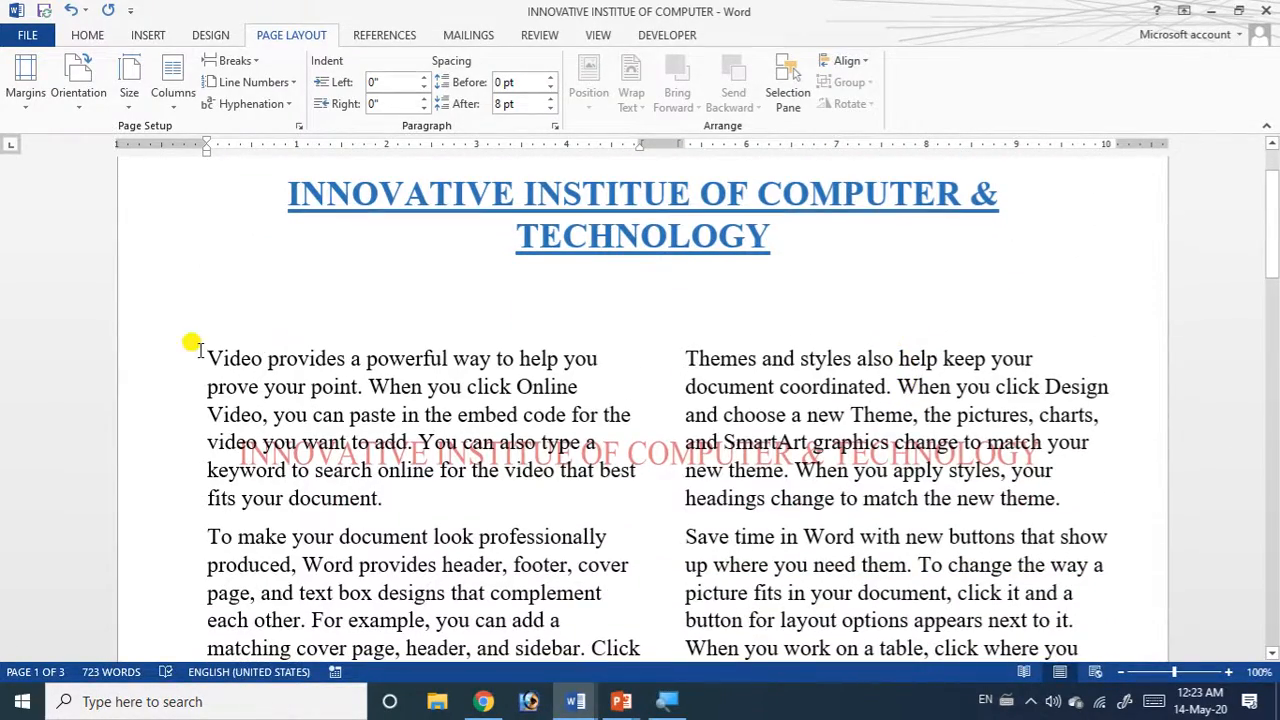
Select the body text from below the heading through the last page's "Themes and styles" paragraph, lay it out in three columns and review the pages.
drag(198, 358, 900, 524)
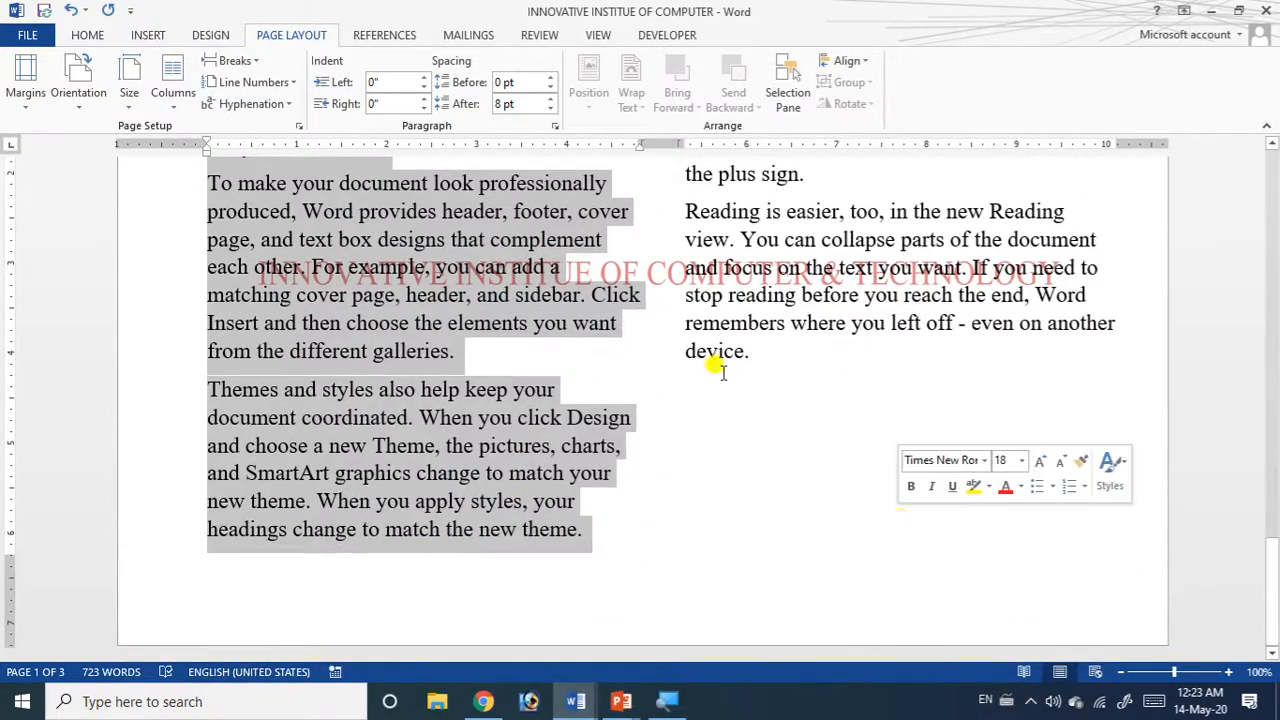
click(174, 92)
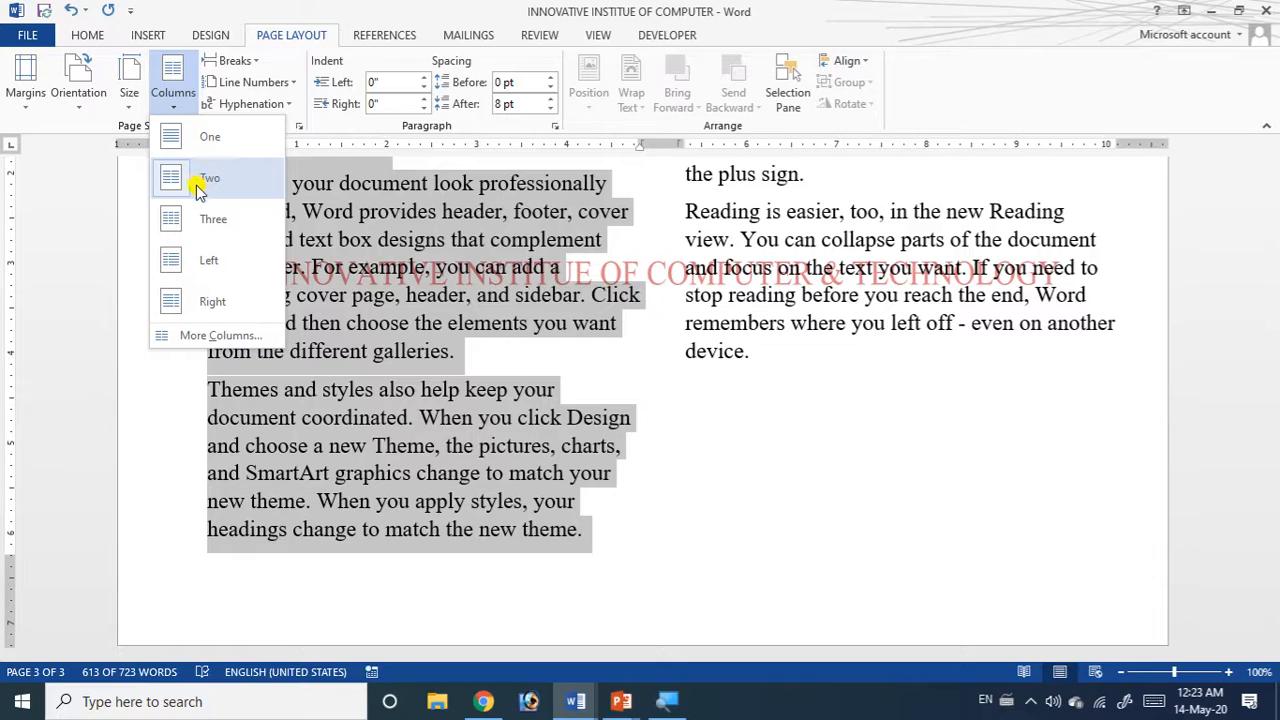
click(207, 226)
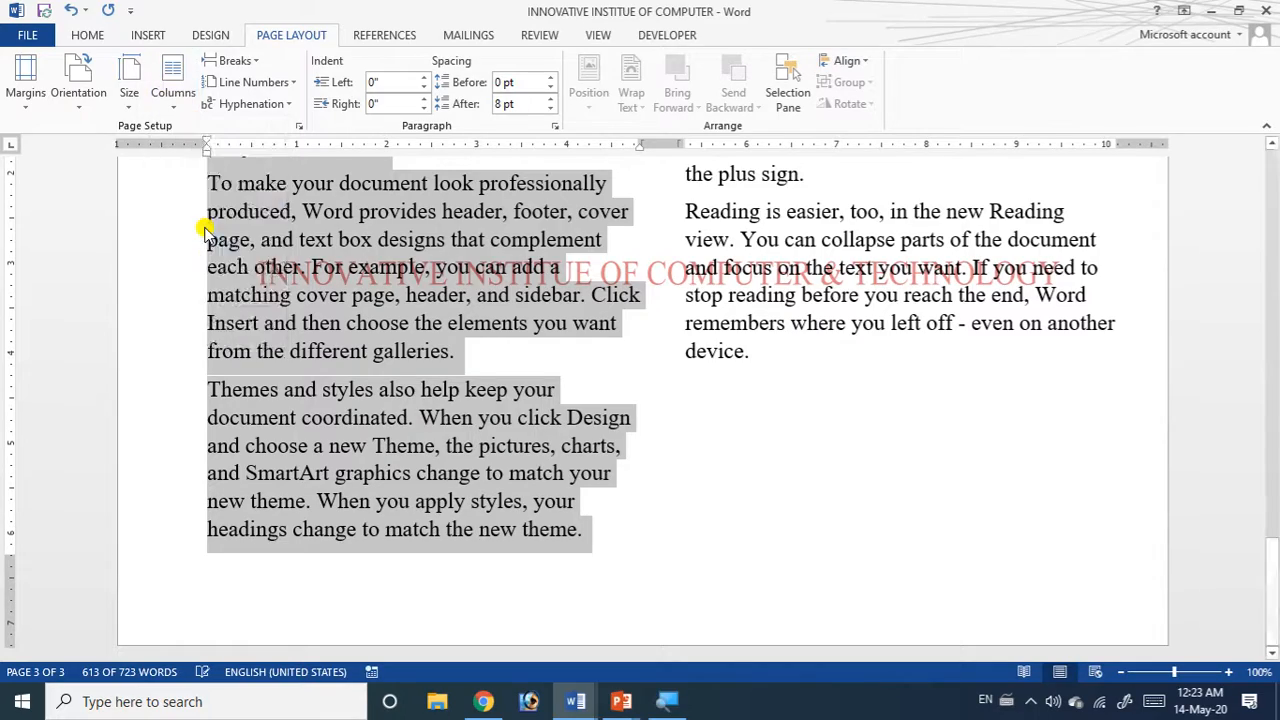
scroll(790, 340, up, 20)
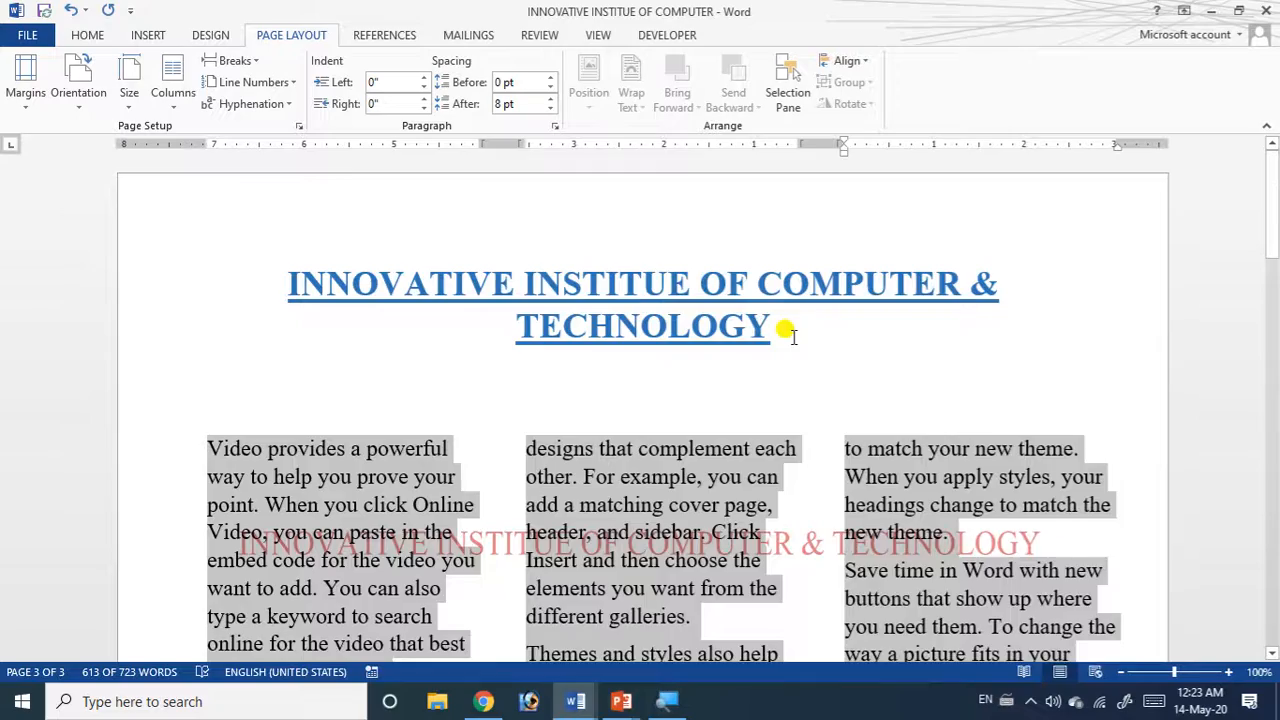
scroll(790, 336, down, 10)
scroll(808, 330, down, 10)
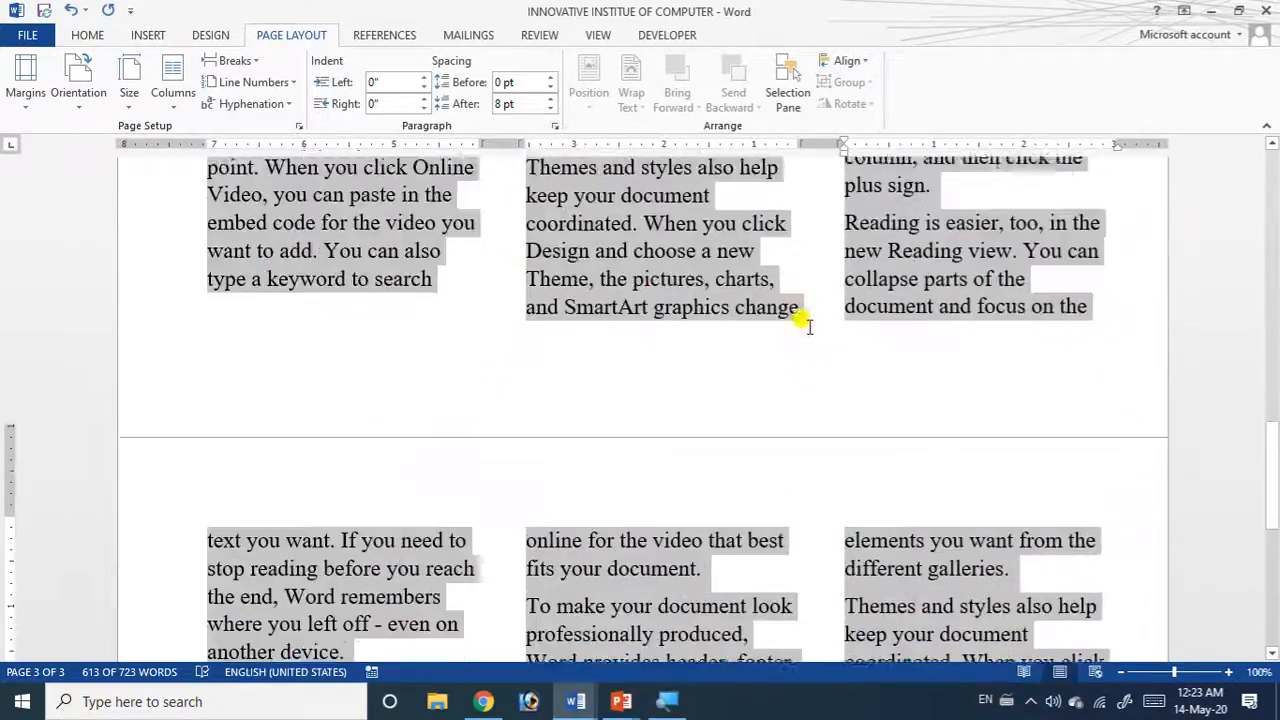
scroll(805, 320, down, 2)
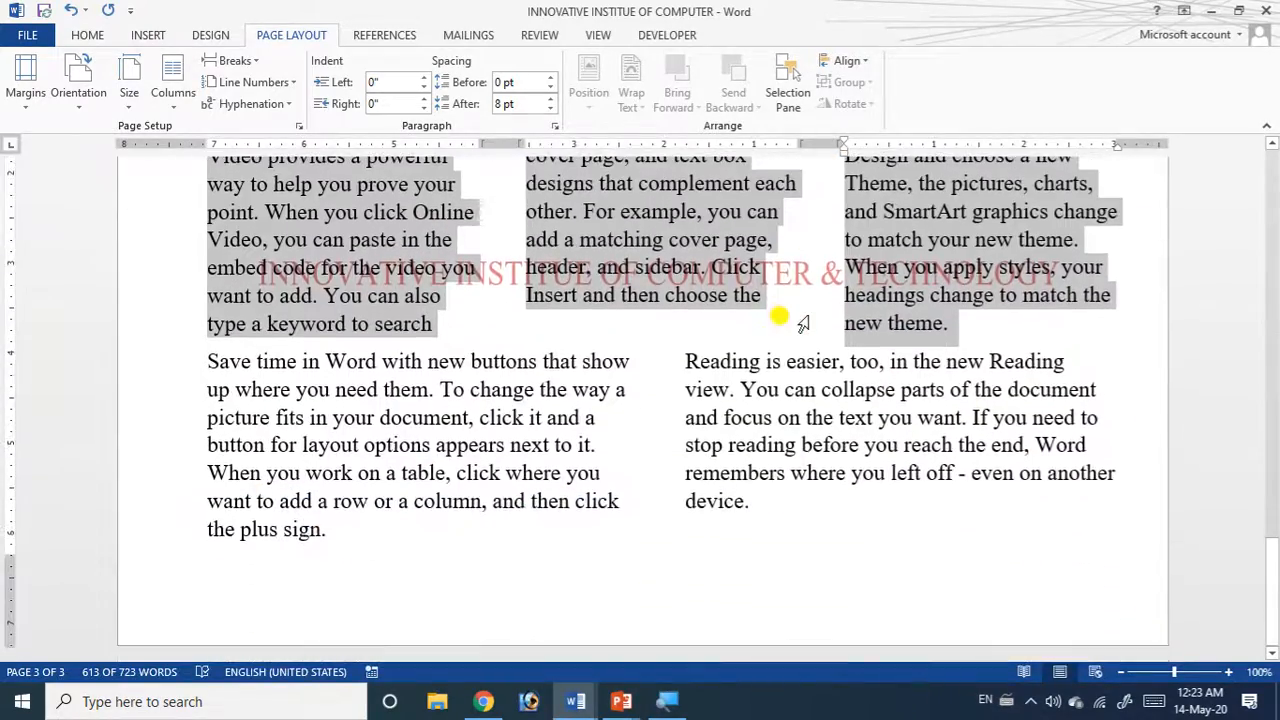
scroll(805, 320, up, 12)
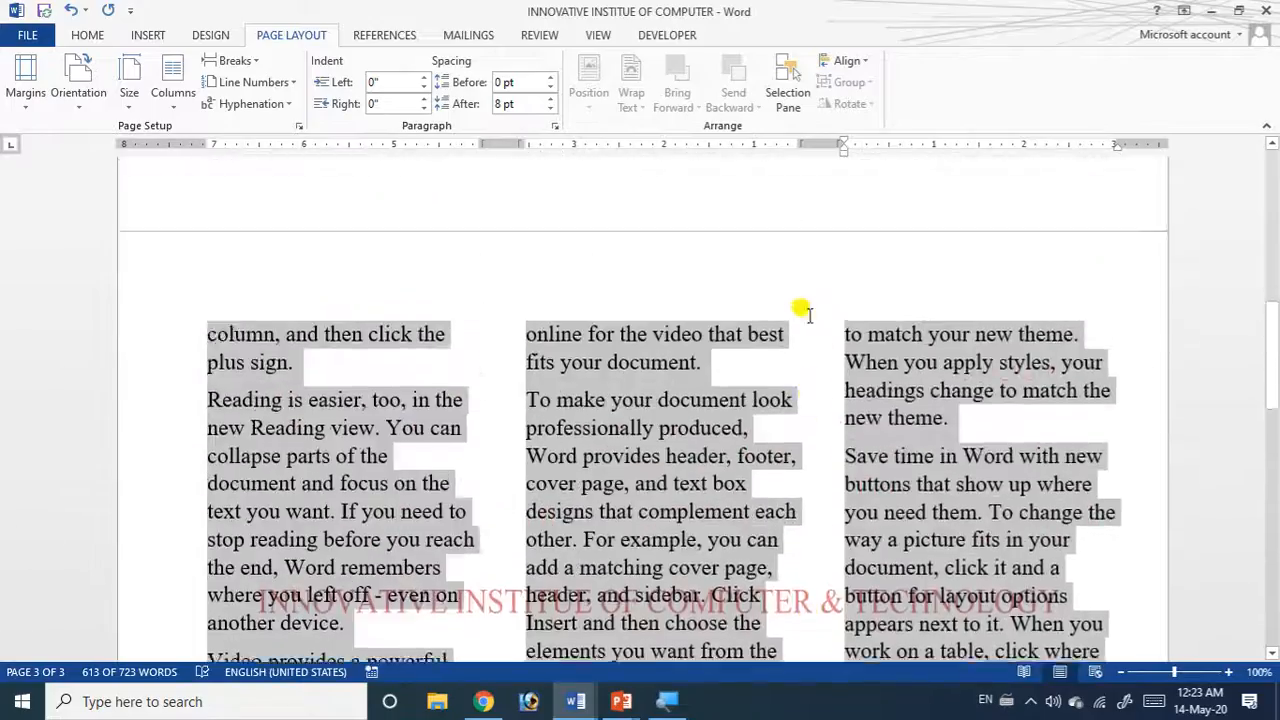
scroll(808, 318, up, 6)
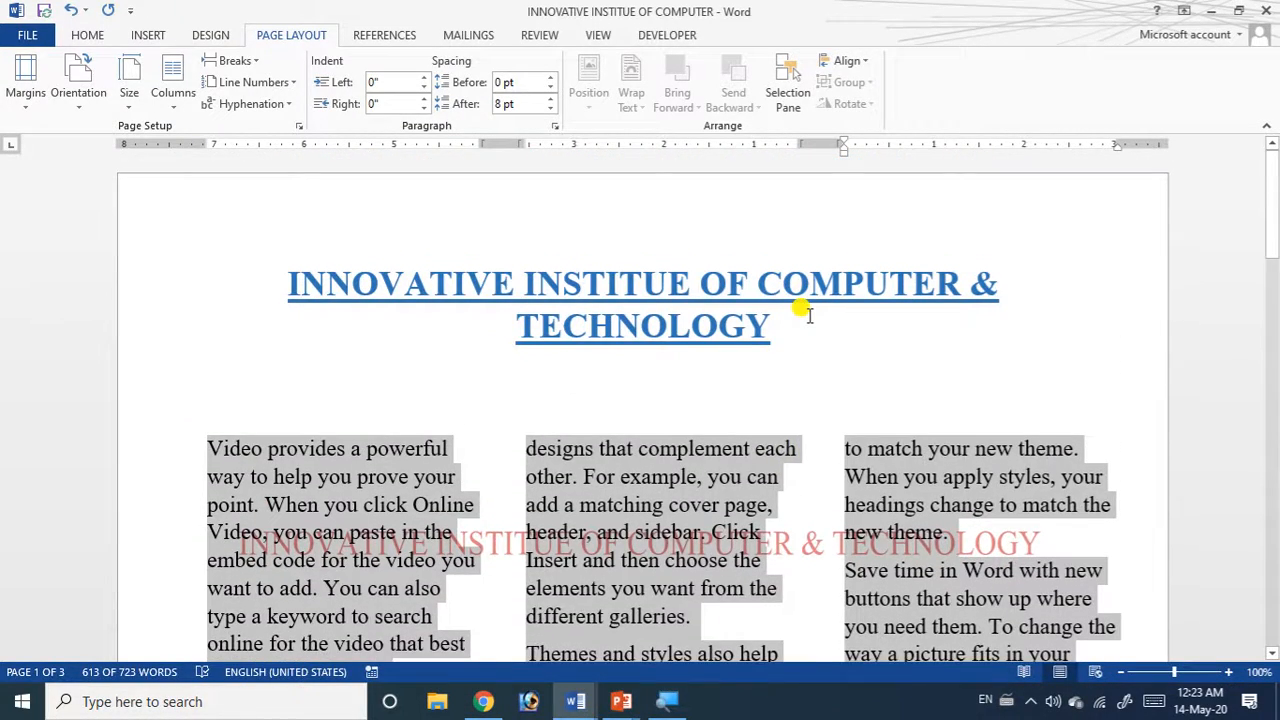
scroll(808, 312, down, 1)
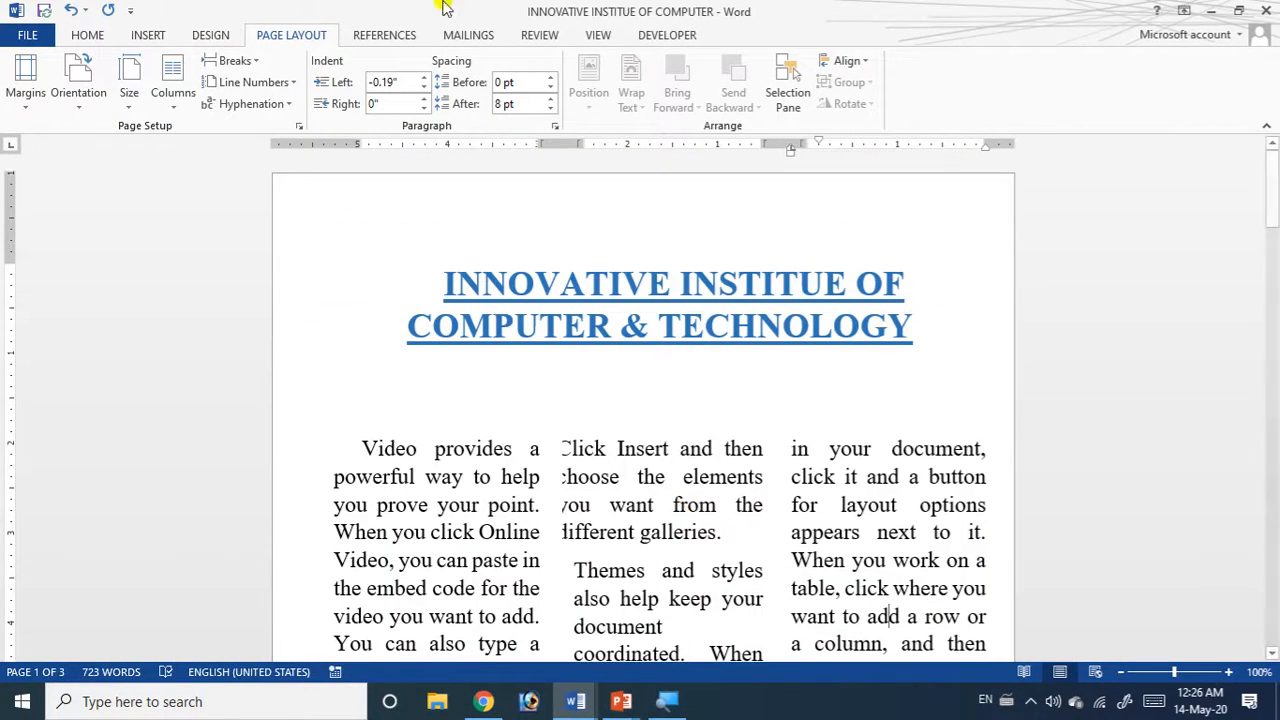
Try a page break within the word "add" in the first page's third column, and undo it.
click(248, 66)
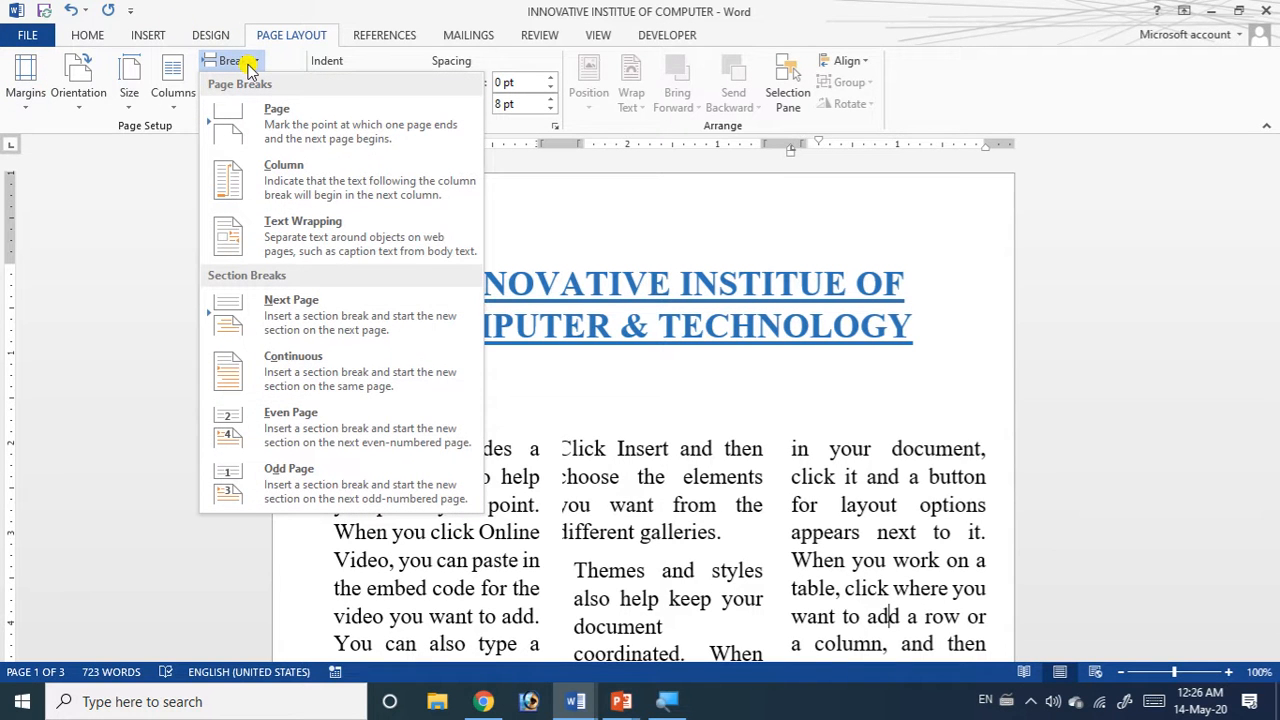
click(283, 140)
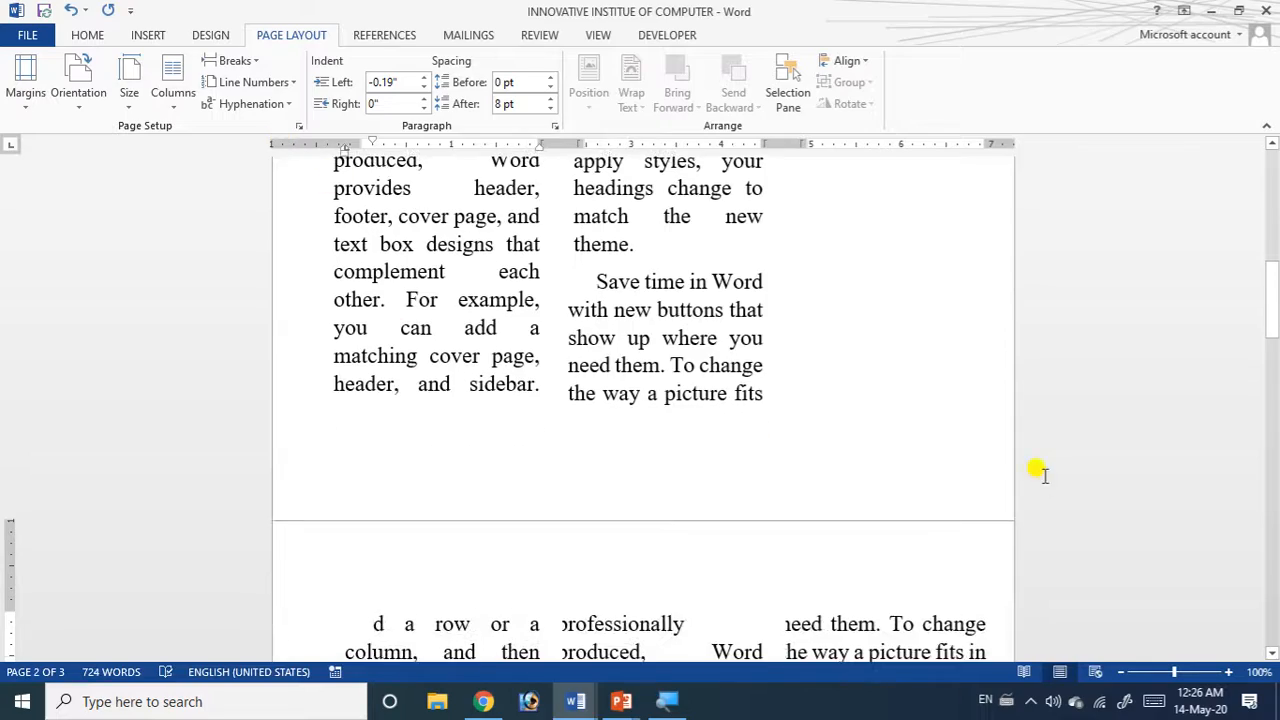
key(ctrl+z)
Place the cursor on the empty line after the document's final paragraph and insert a continuous section break there.
scroll(1000, 437, up, 2)
scroll(570, 320, down, 10)
scroll(573, 318, down, 5)
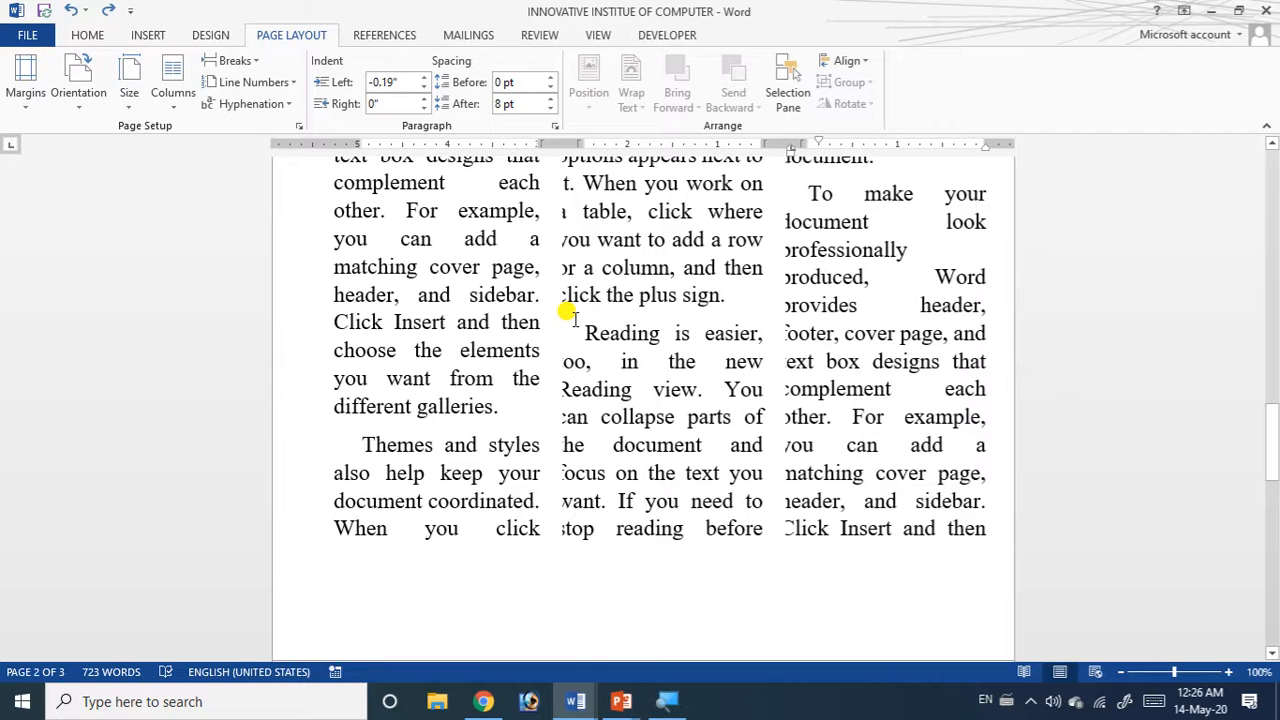
scroll(570, 318, down, 10)
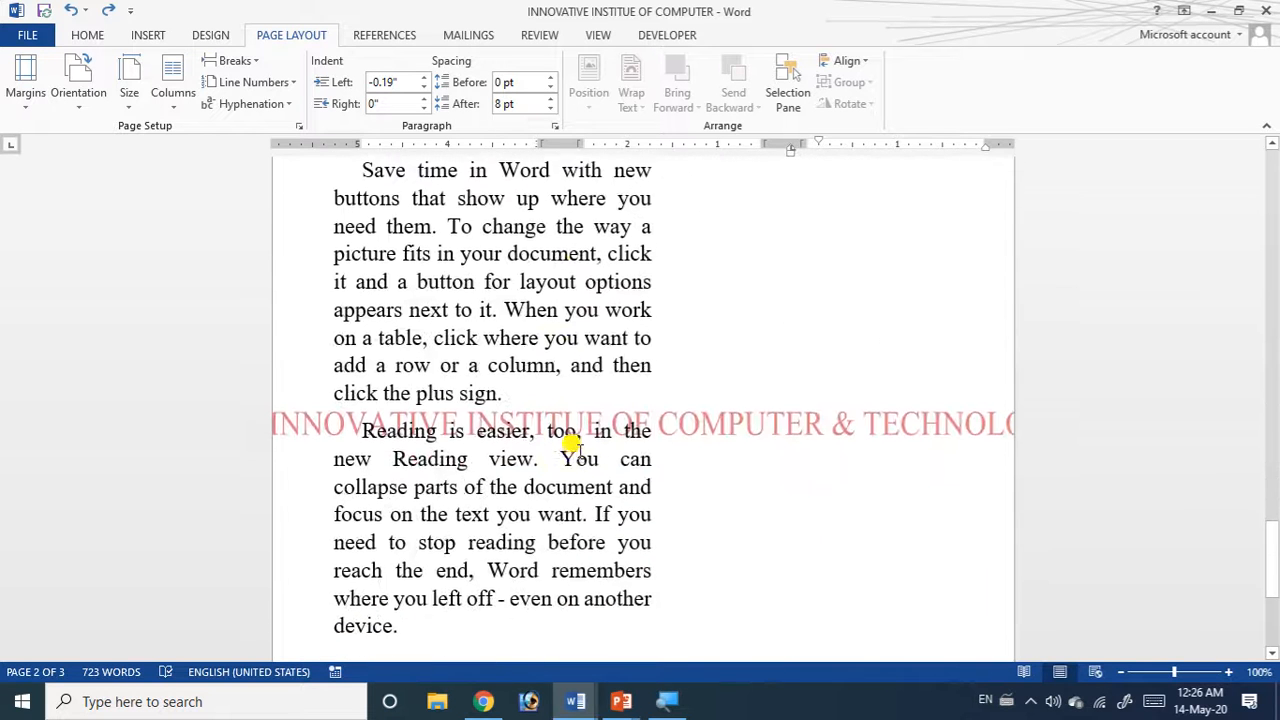
scroll(575, 450, down, 5)
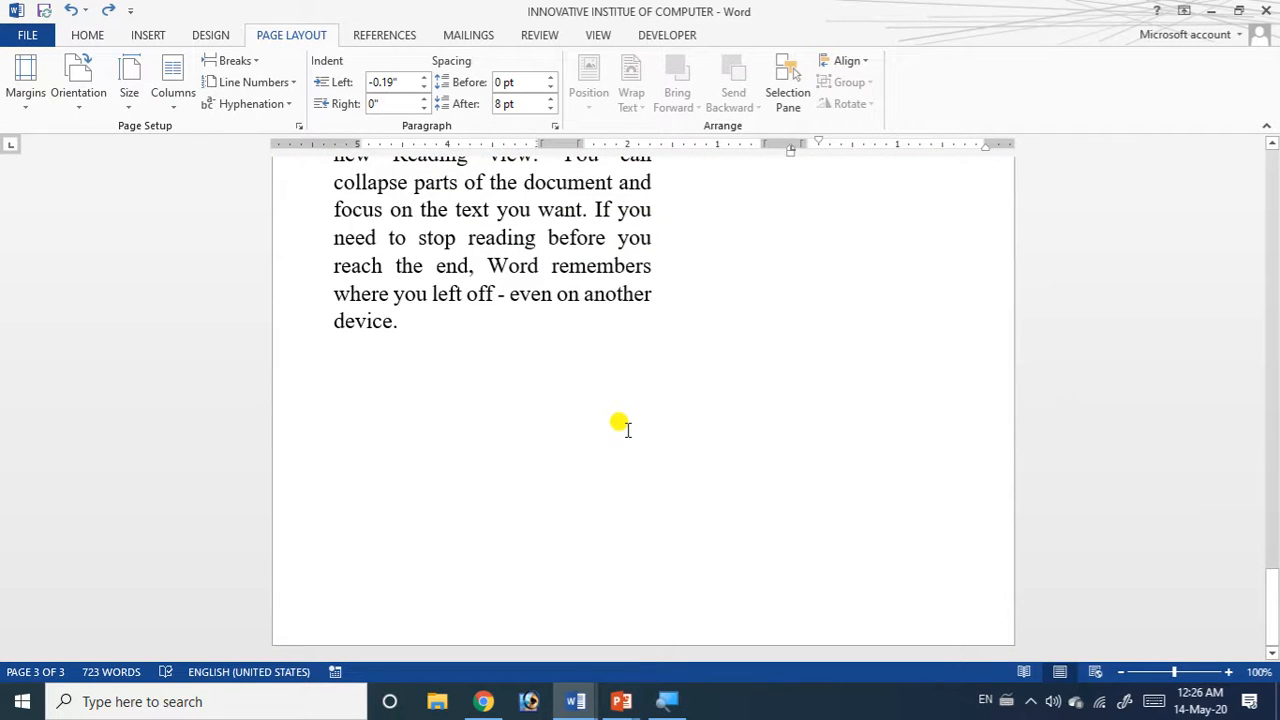
click(620, 425)
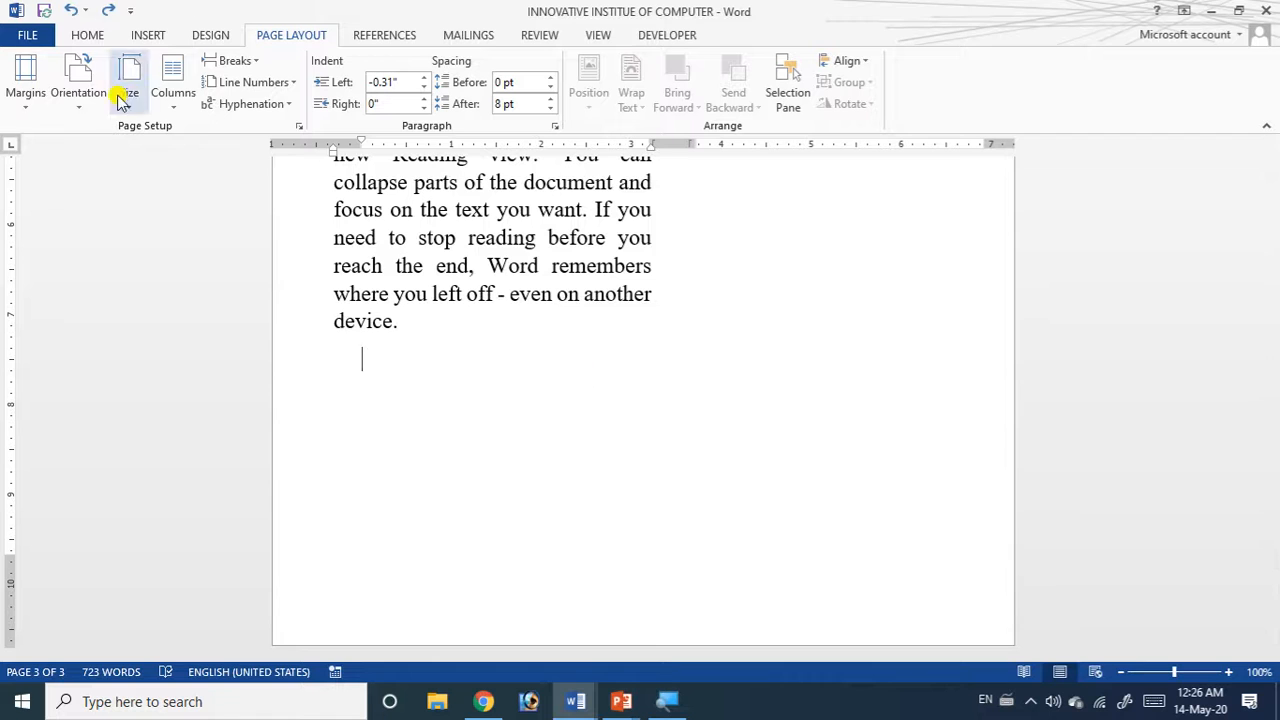
click(235, 61)
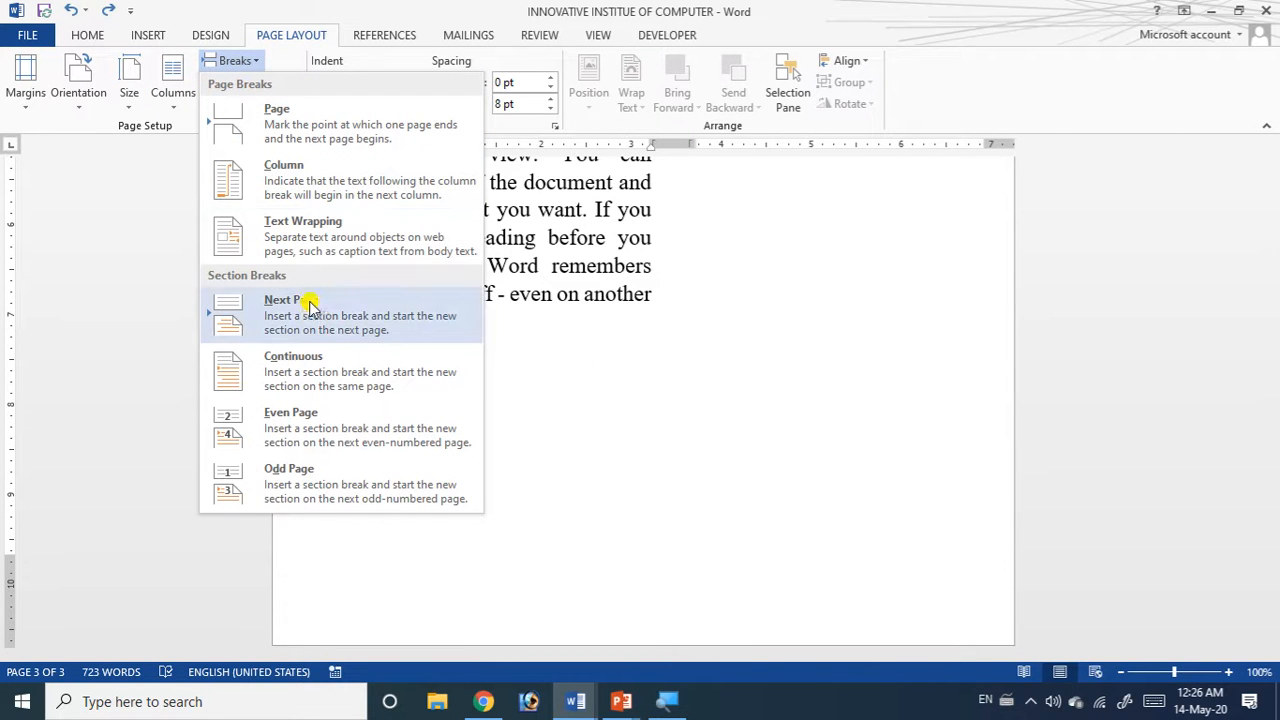
click(316, 372)
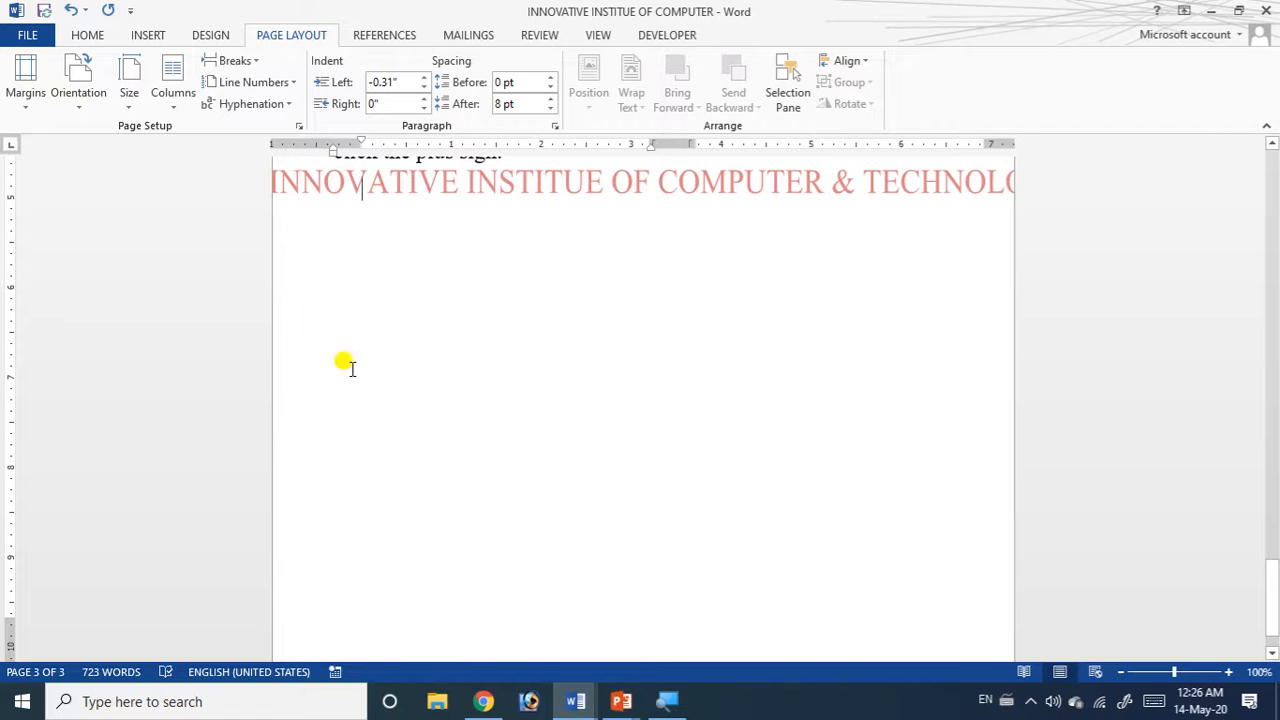
Generate sample paragraphs below the section break with =rand(12).
scroll(671, 397, up, 2)
scroll(671, 397, down, 1)
scroll(671, 397, down, 1)
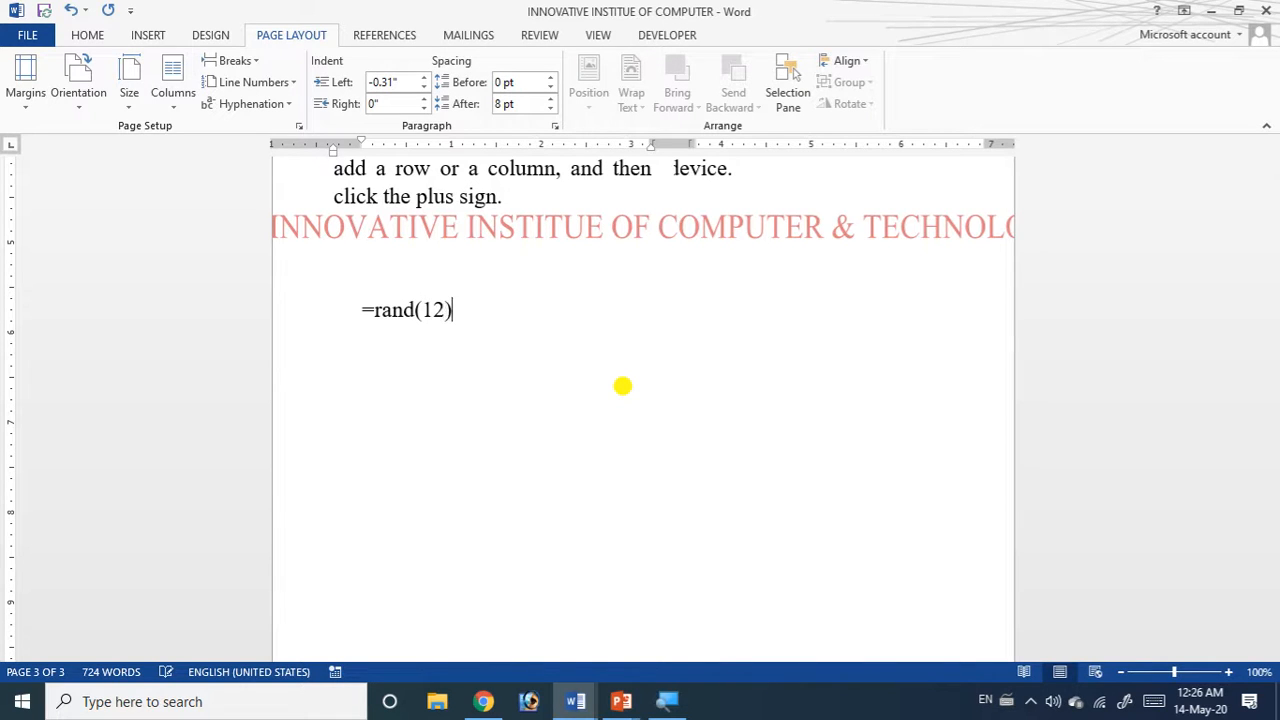
key(Return)
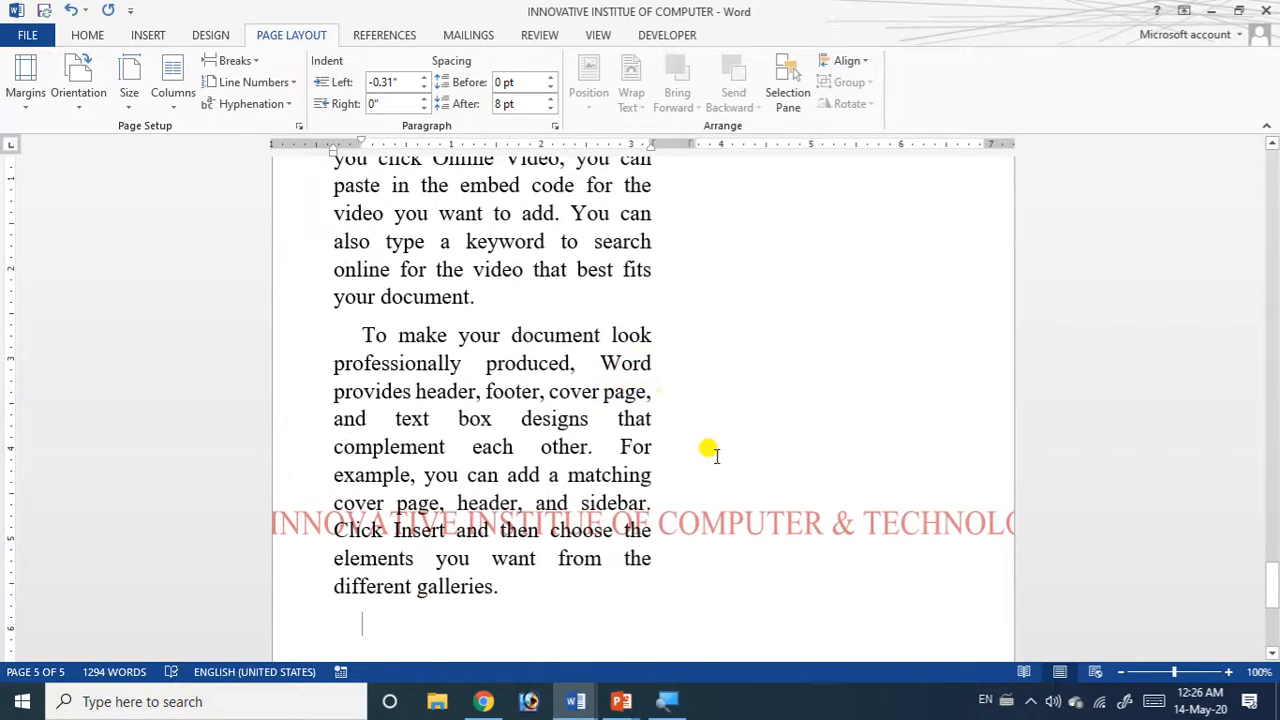
Select the text from the "Save time in Word" paragraph starting the fourth page to the document's end, set it in one column and clear the selection.
scroll(705, 455, up, 15)
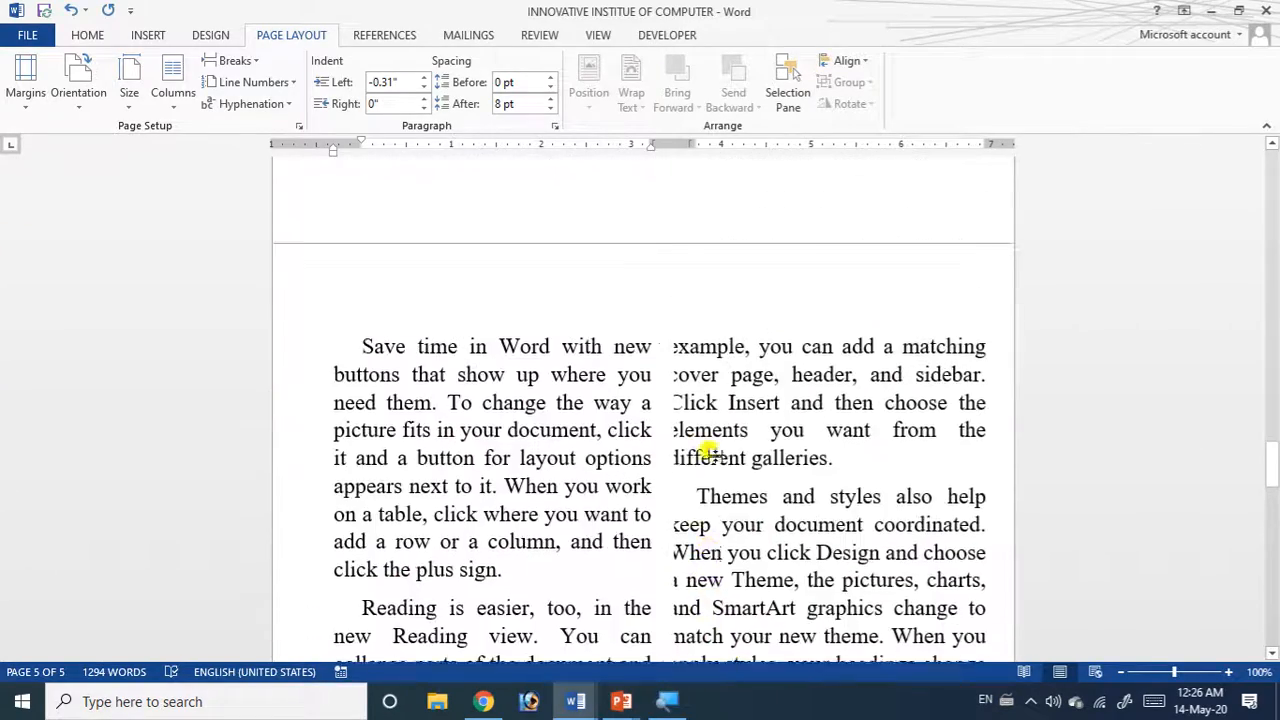
scroll(709, 452, up, 5)
drag(341, 608, 754, 357)
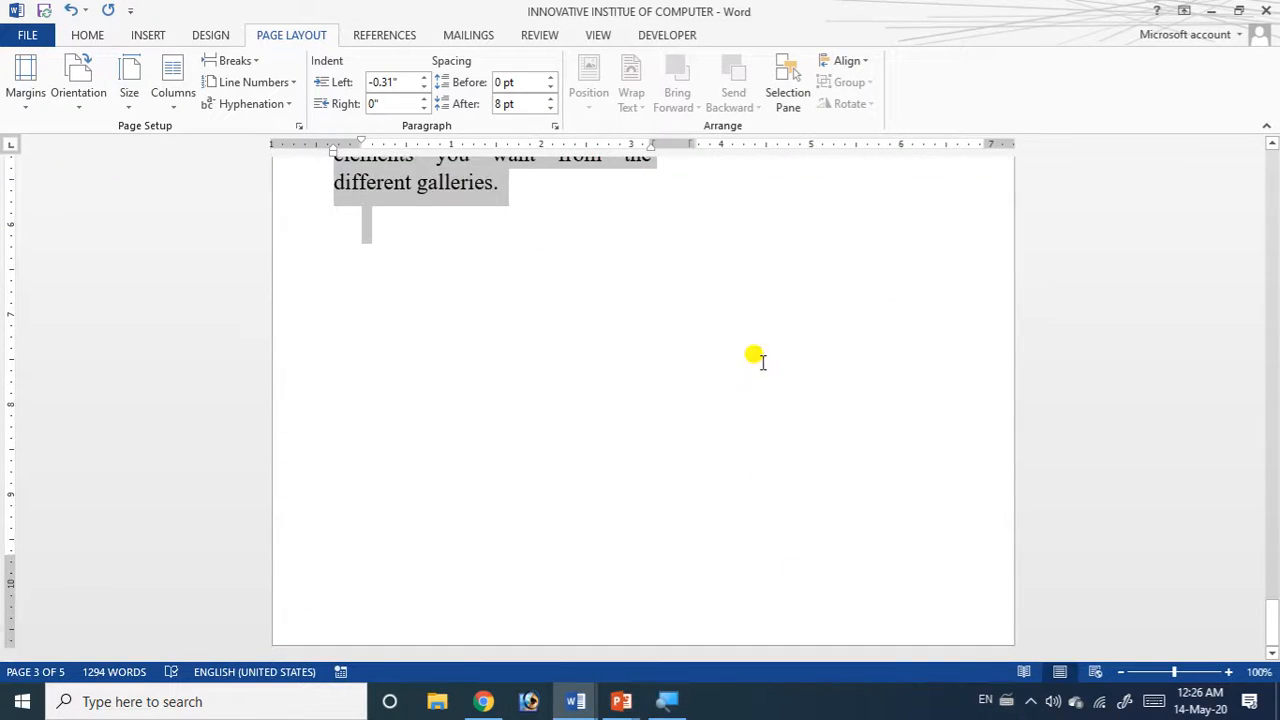
click(190, 97)
click(191, 134)
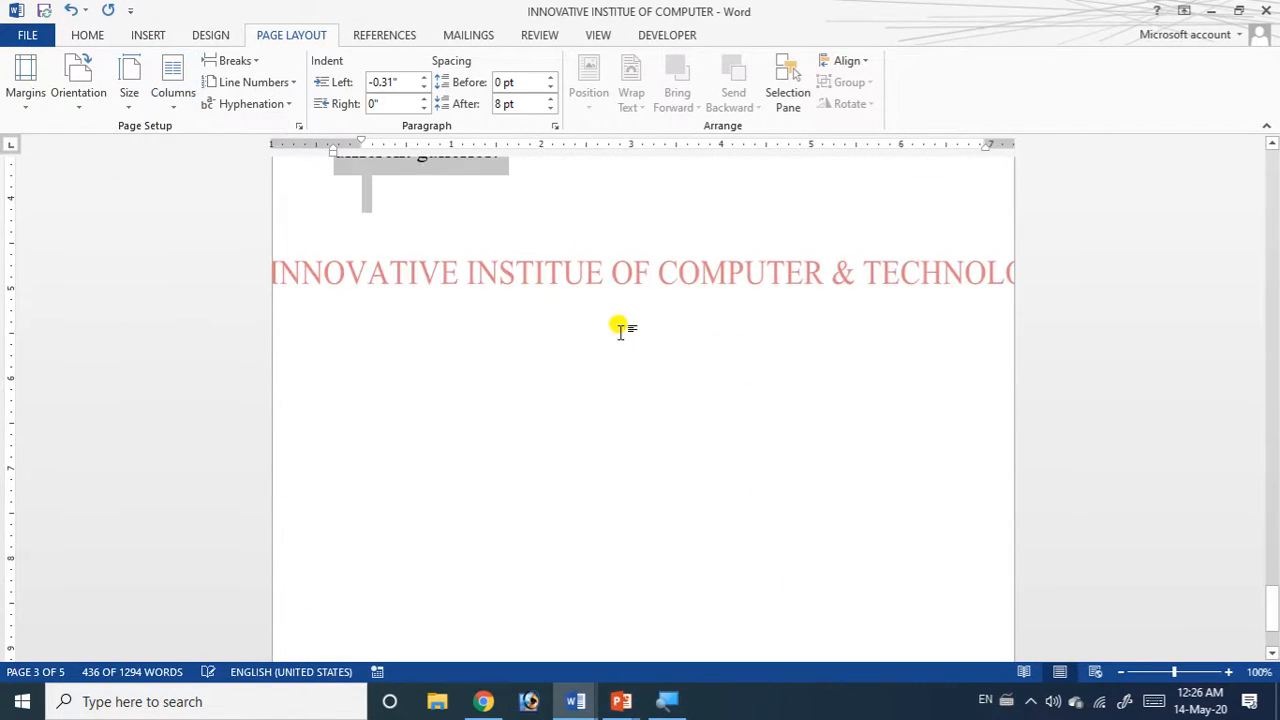
scroll(620, 328, up, 5)
scroll(711, 346, up, 4)
click(598, 390)
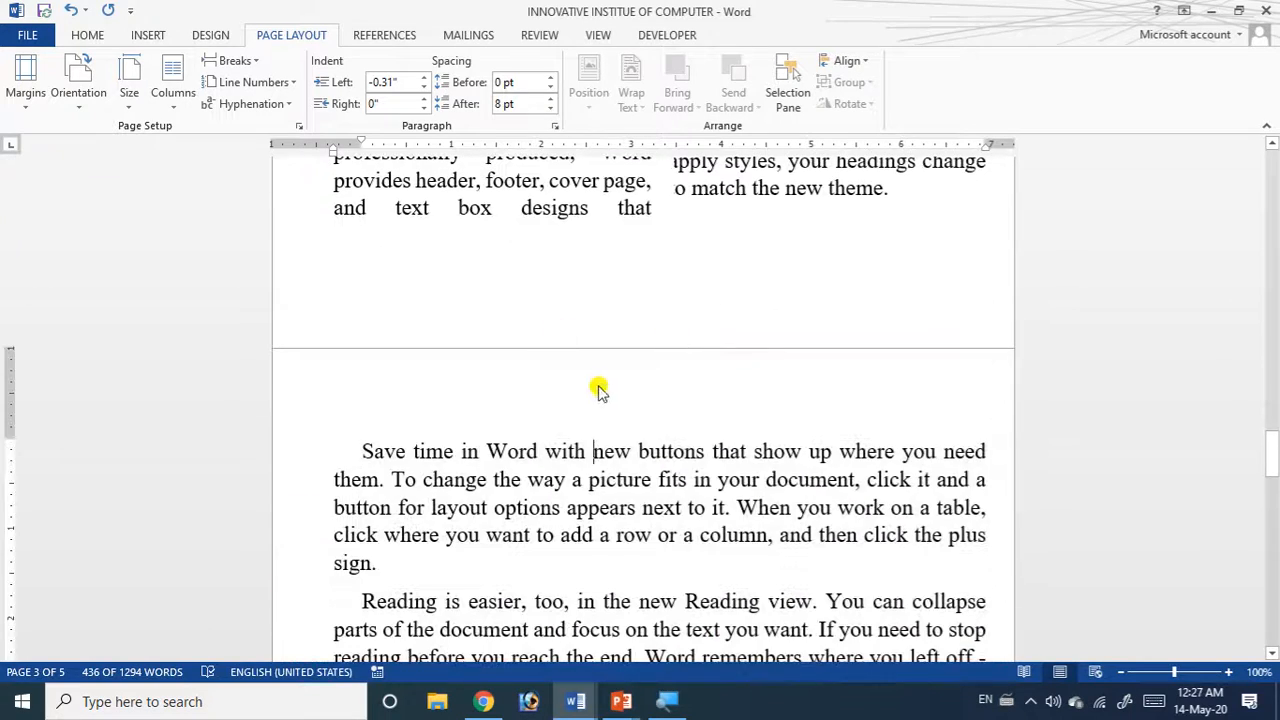
Insert a page break after the fourth page's "Reading is easier" paragraph, ending "even on another device.", and review the surrounding pages.
scroll(598, 390, down, 2)
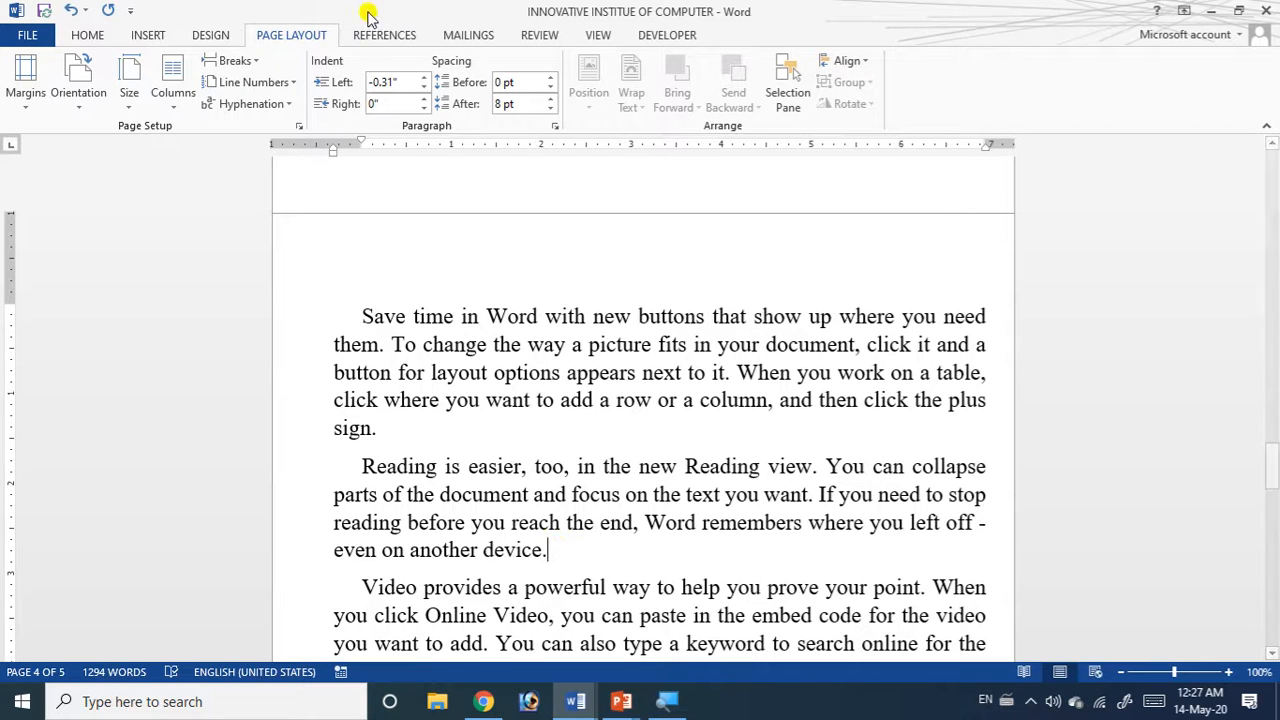
click(260, 62)
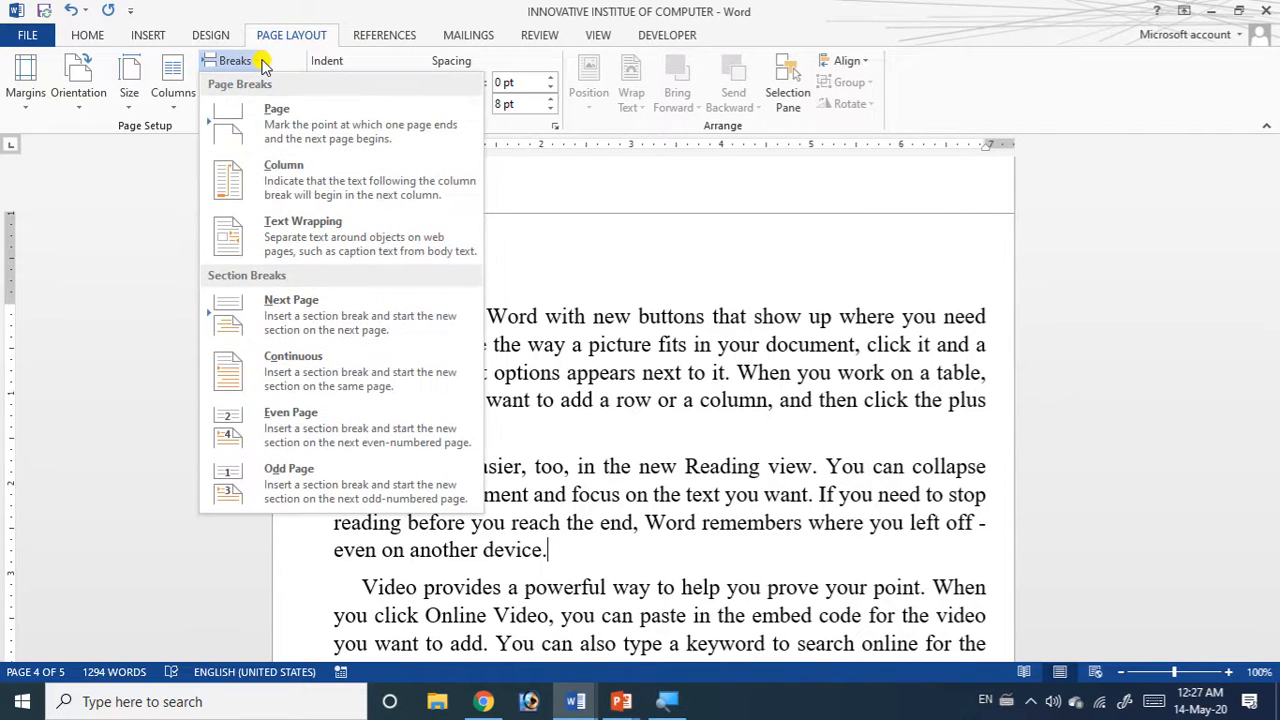
click(285, 125)
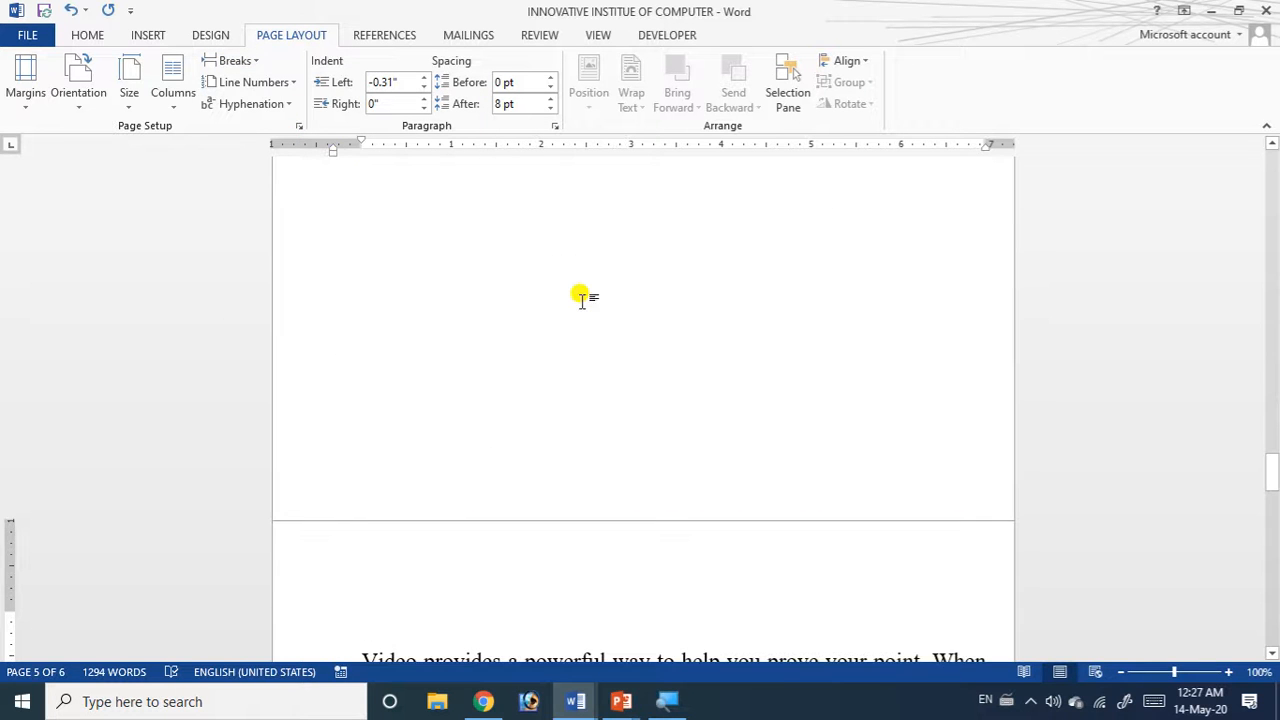
key(ctrl+z)
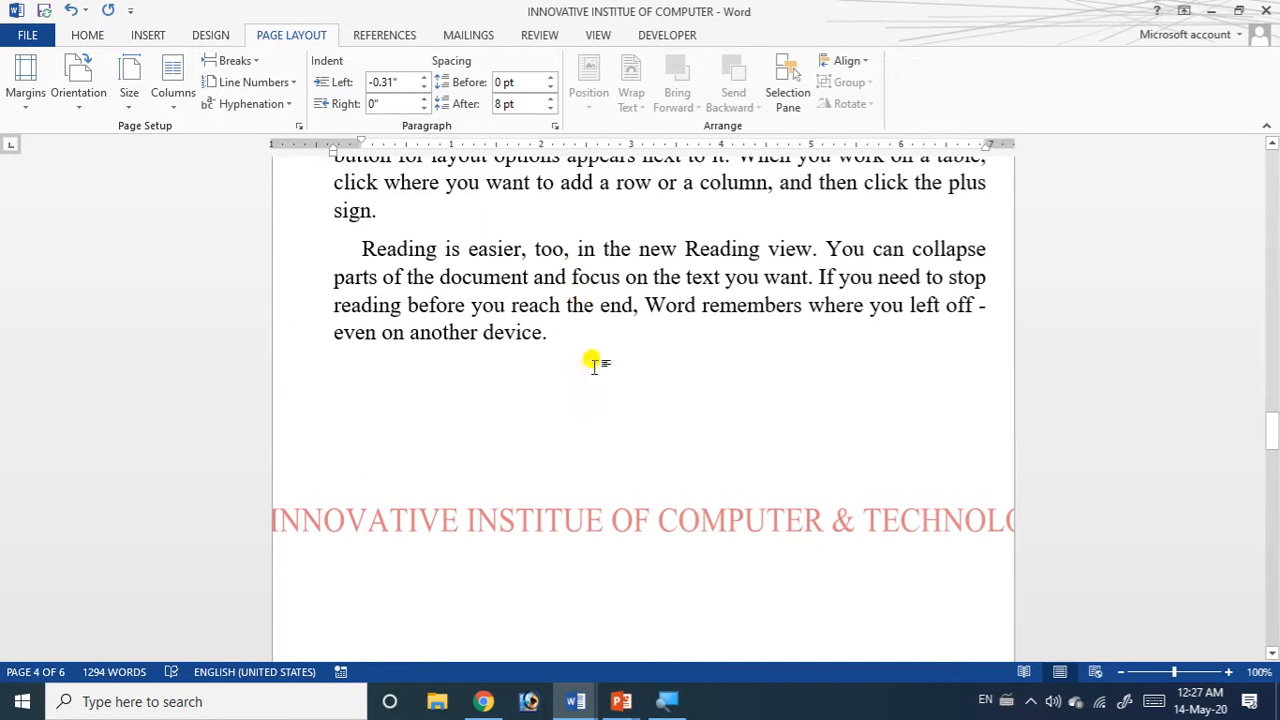
scroll(591, 360, up, 1)
scroll(600, 355, down, 4)
scroll(600, 370, down, 5)
scroll(597, 383, up, 4)
scroll(598, 385, up, 10)
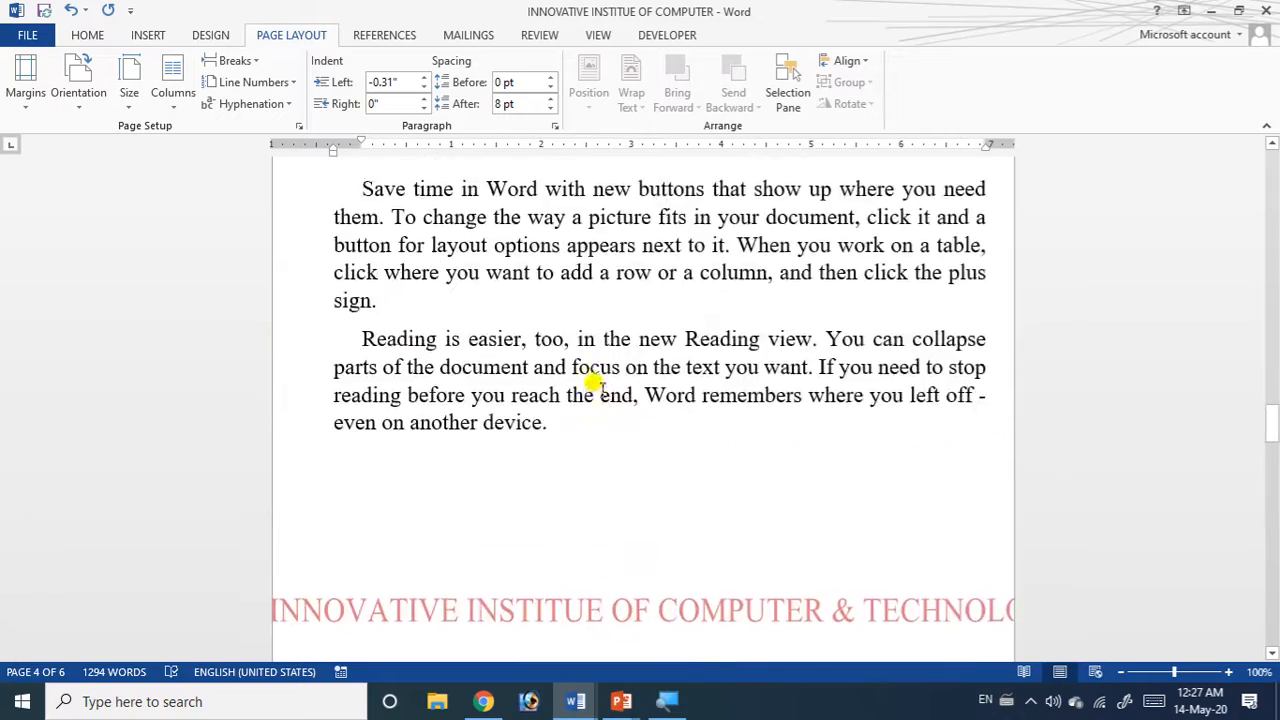
Insert a column break on the first page after the opening "Video provides" paragraph, ending "fits your document.", and review the columns.
scroll(602, 390, up, 16)
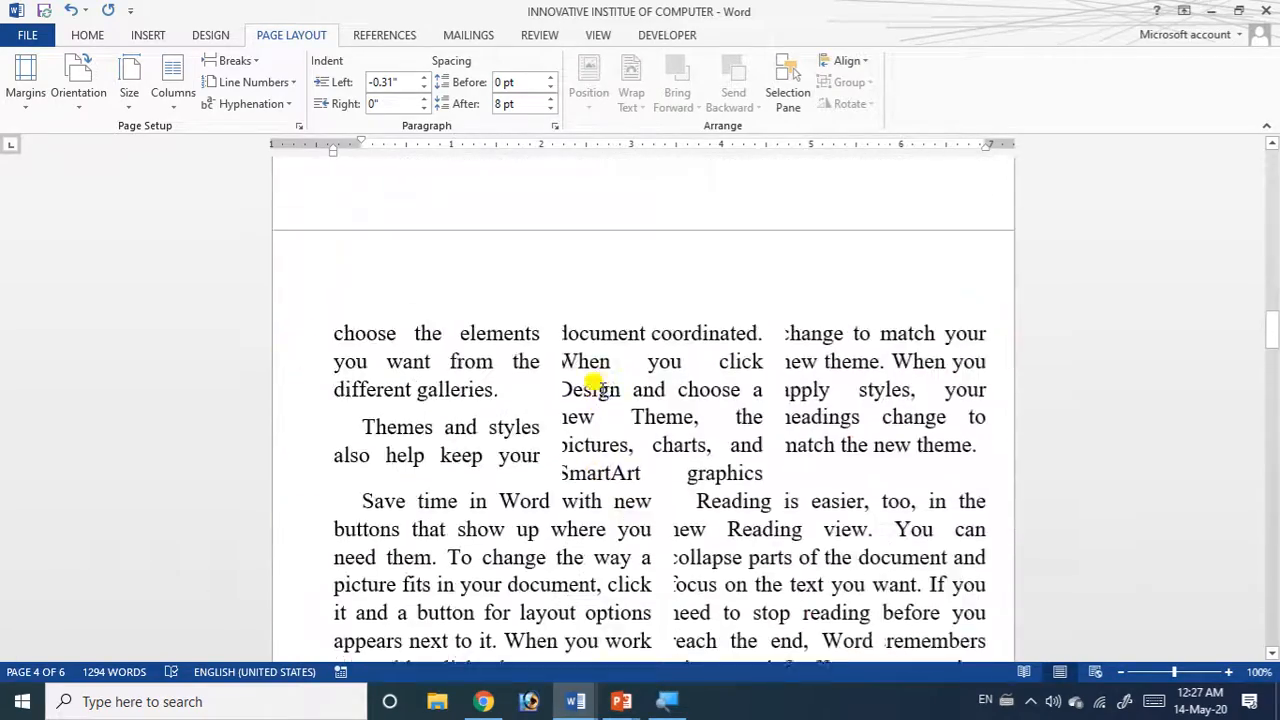
scroll(593, 382, up, 15)
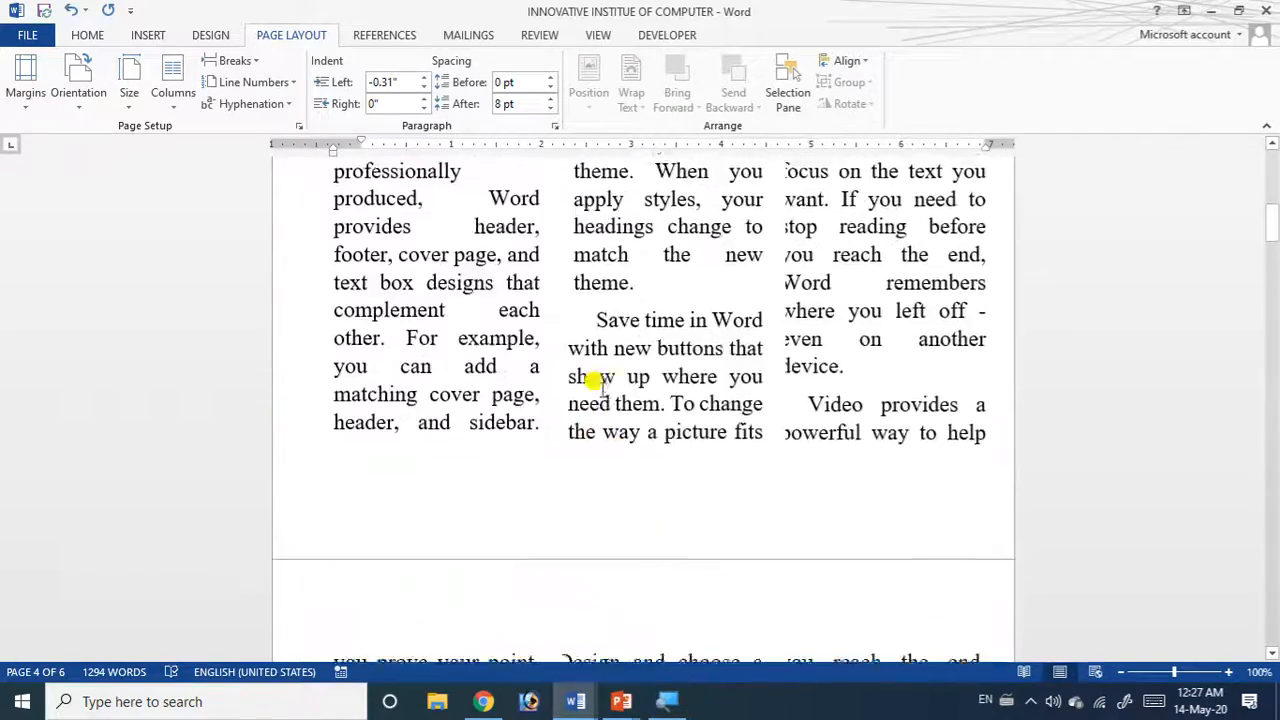
scroll(593, 385, up, 6)
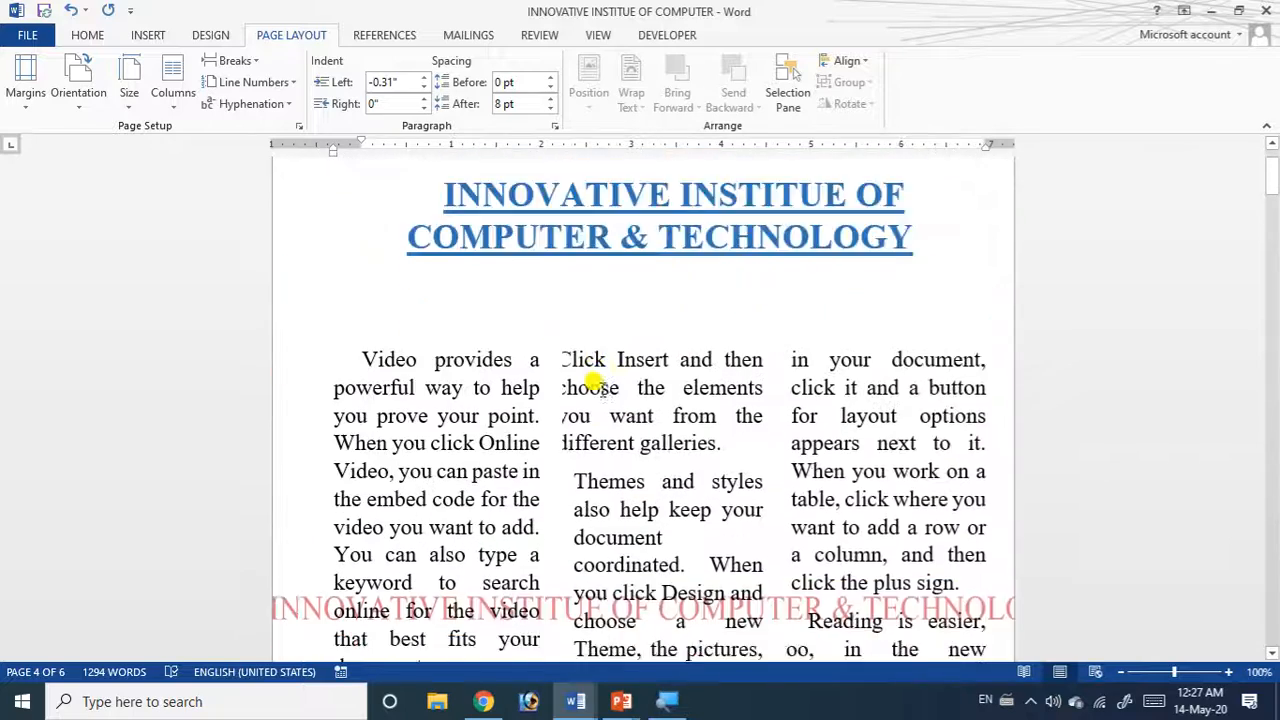
scroll(452, 430, down, 7)
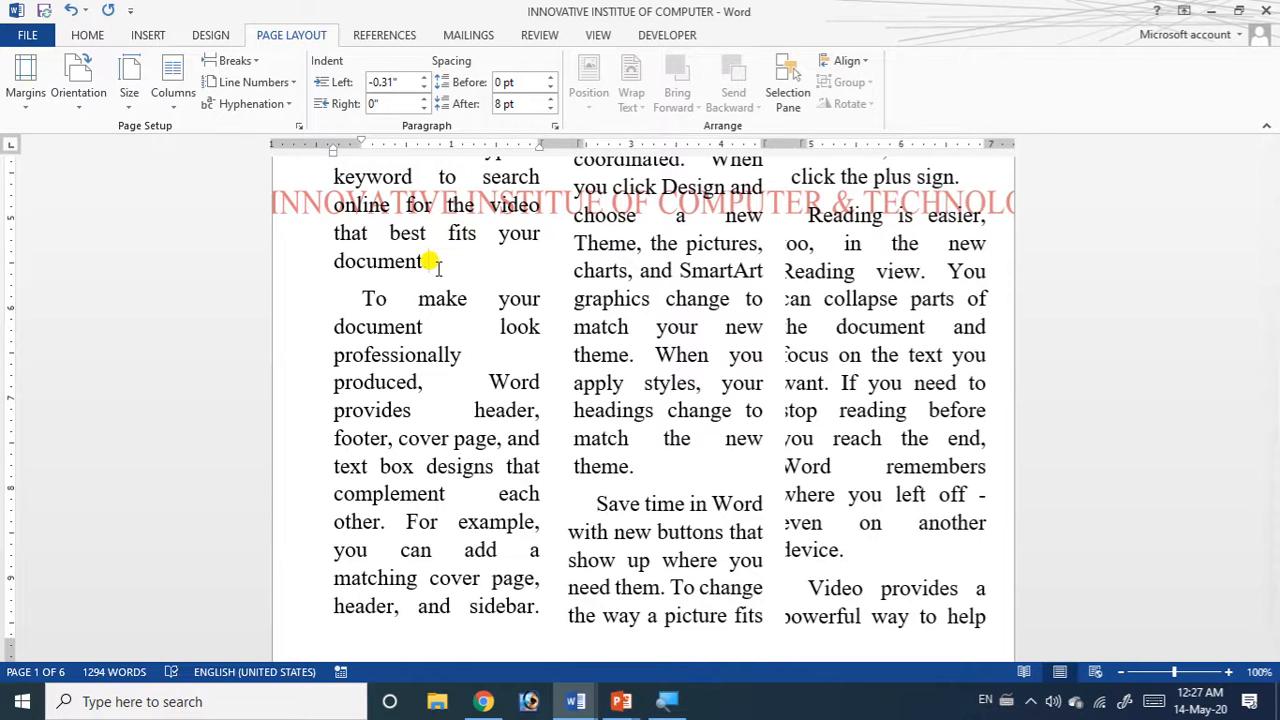
click(256, 60)
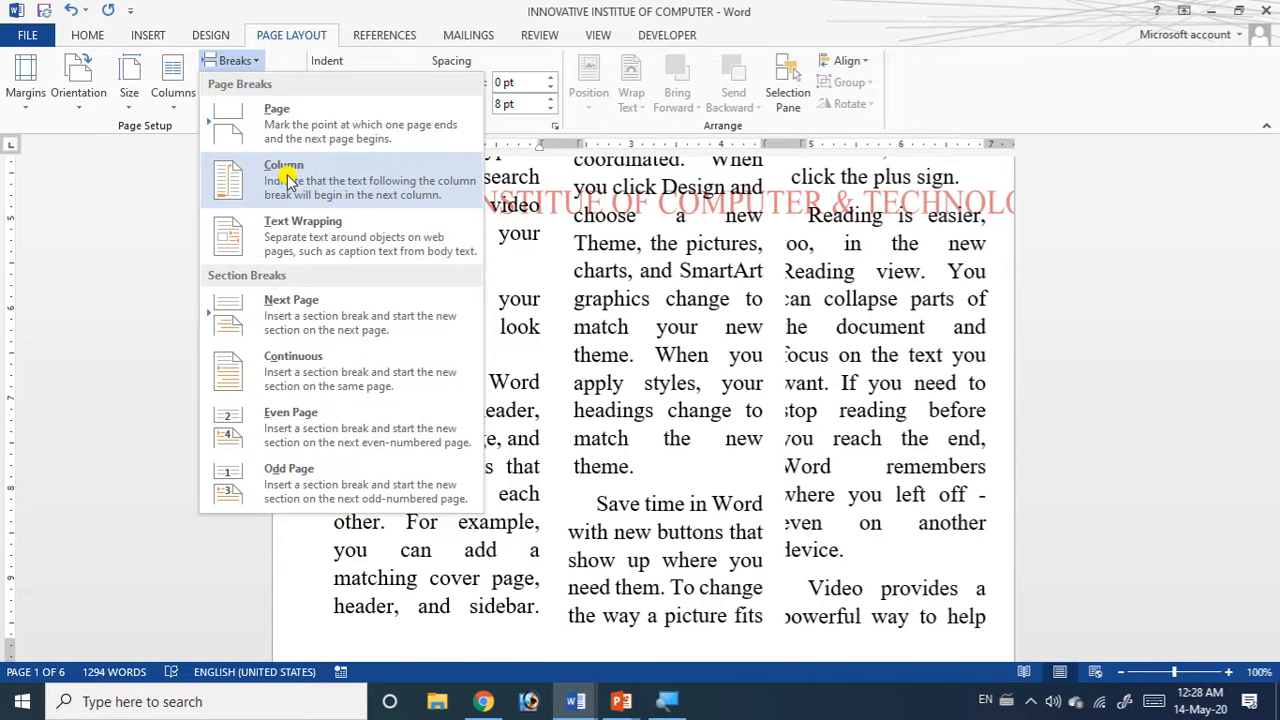
click(285, 175)
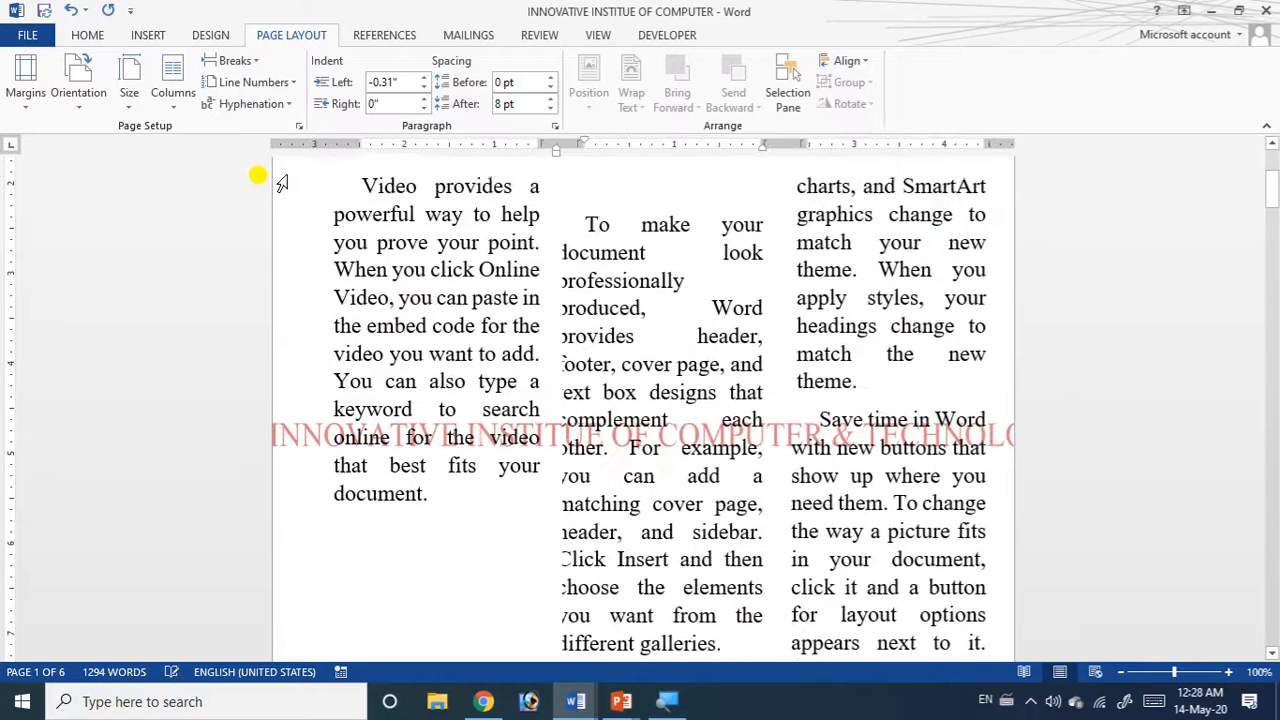
scroll(455, 500, down, 8)
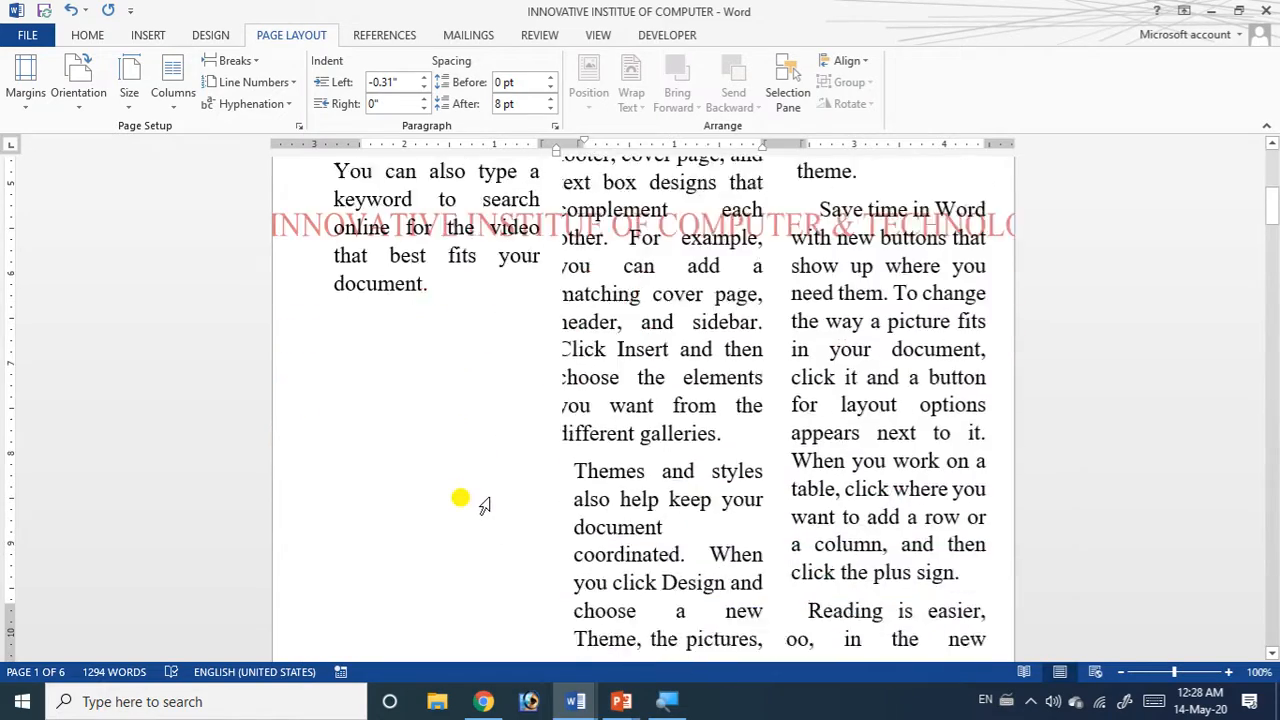
scroll(570, 385, up, 9)
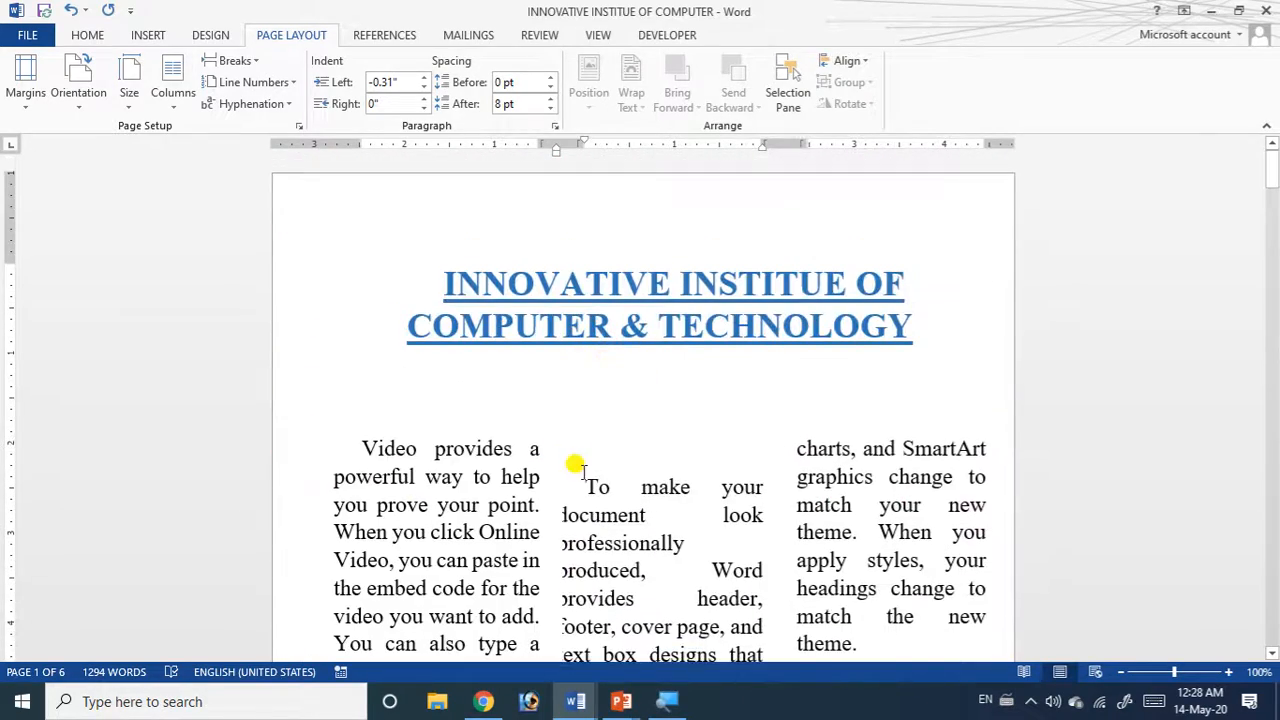
scroll(577, 465, down, 7)
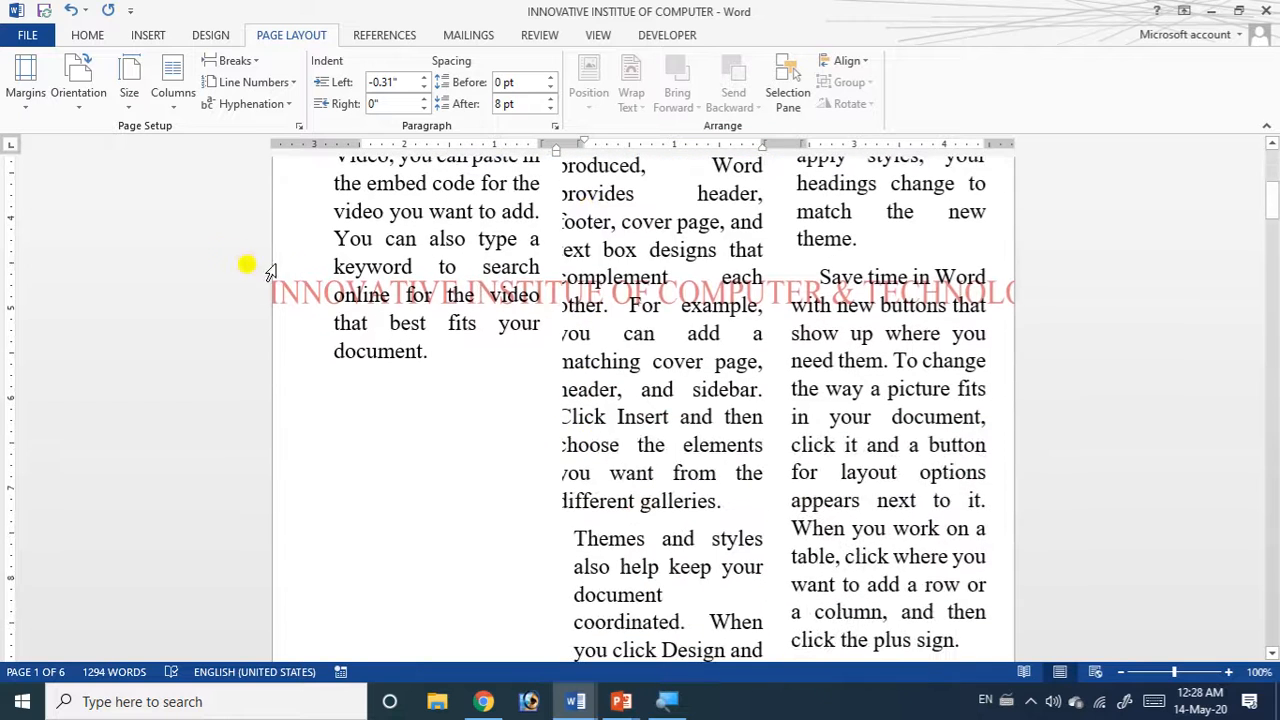
Examine the available page and section break types and how the column text runs from the first page to the second.
click(250, 64)
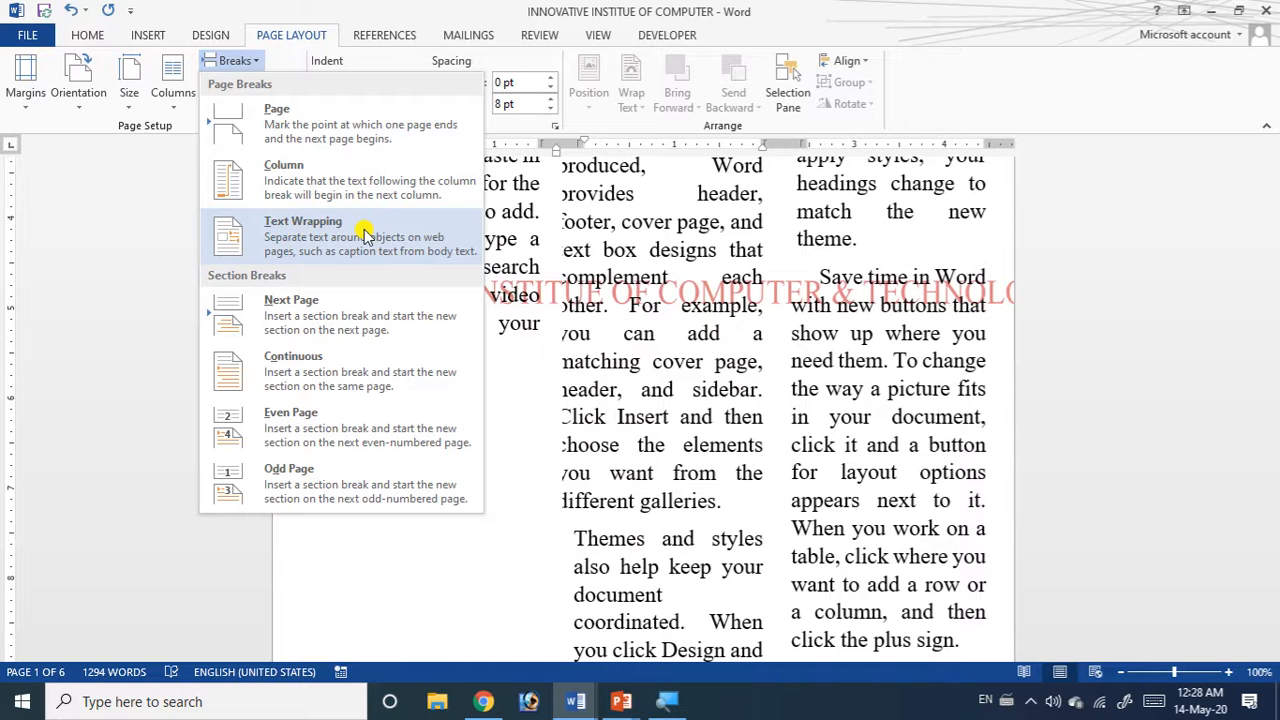
click(518, 452)
scroll(521, 362, down, 7)
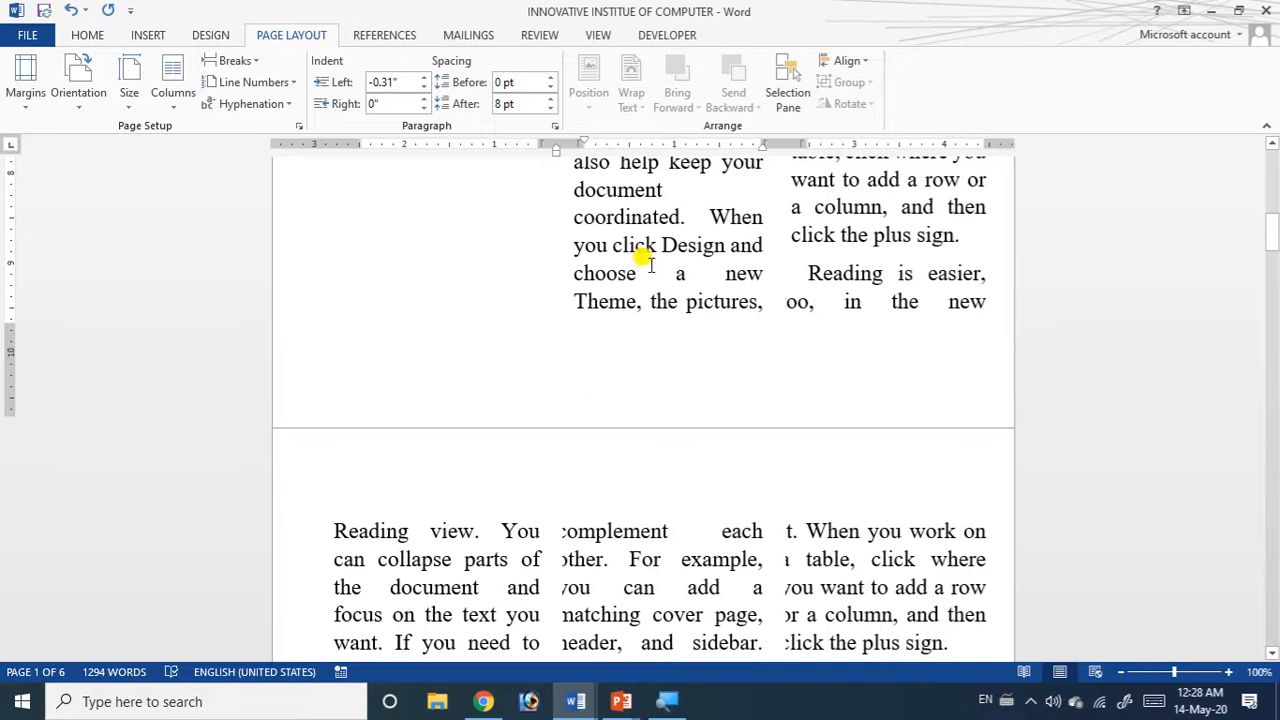
scroll(690, 300, down, 4)
scroll(738, 320, up, 8)
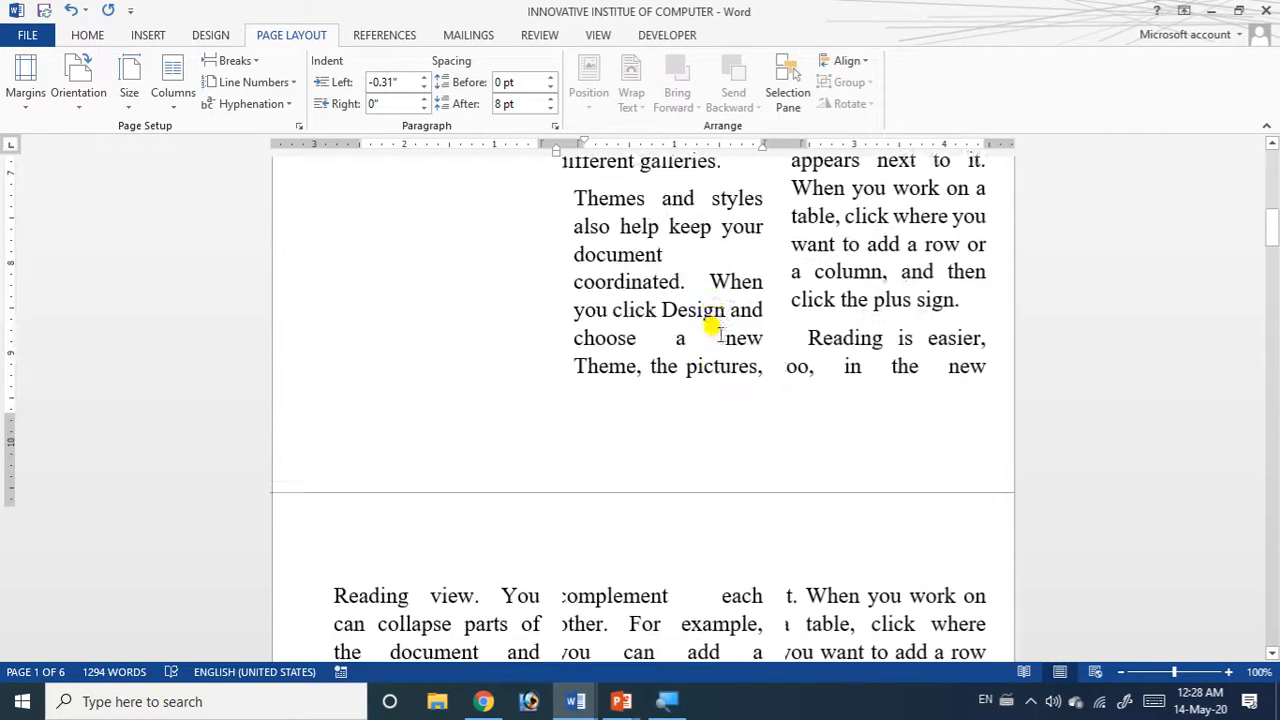
scroll(729, 257, down, 4)
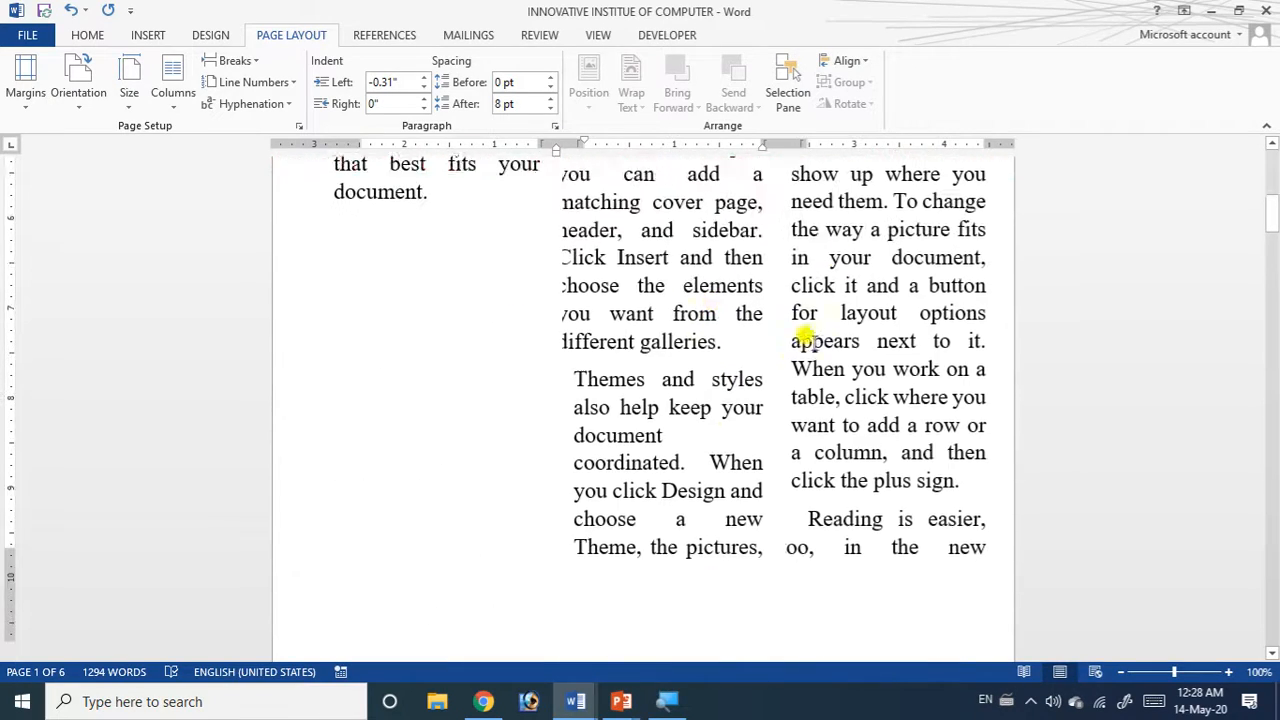
scroll(757, 331, up, 10)
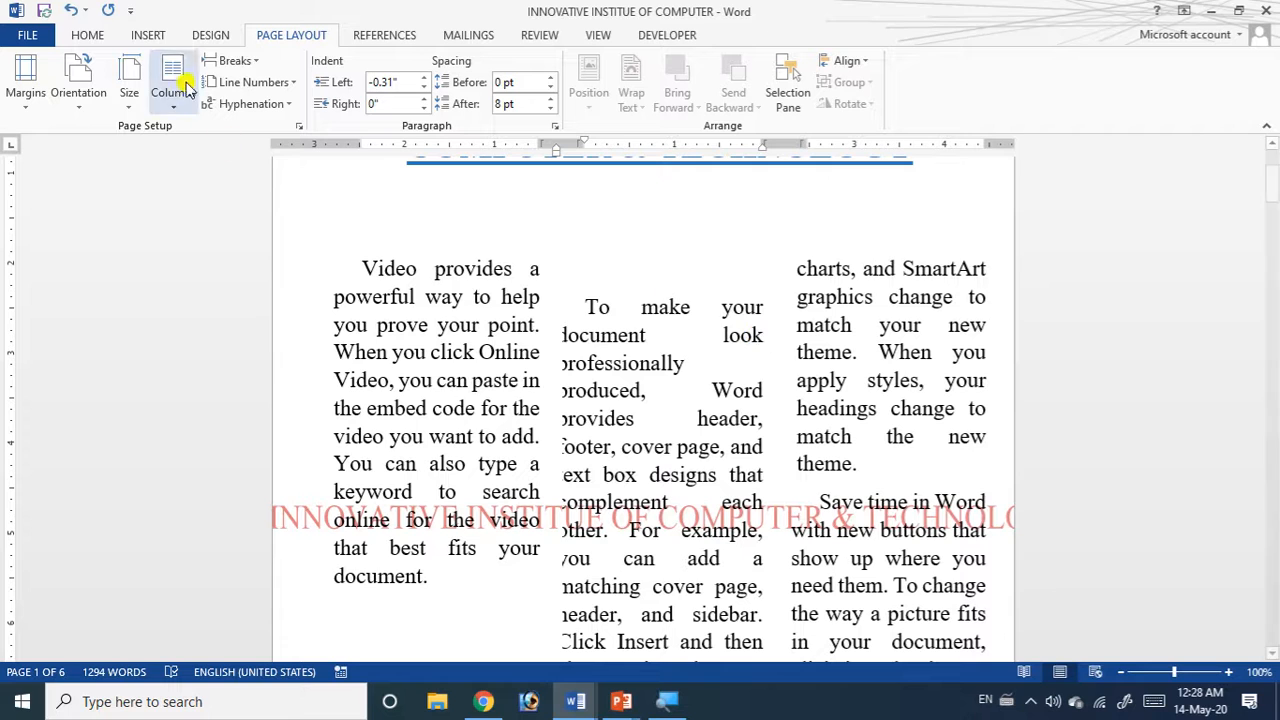
click(246, 66)
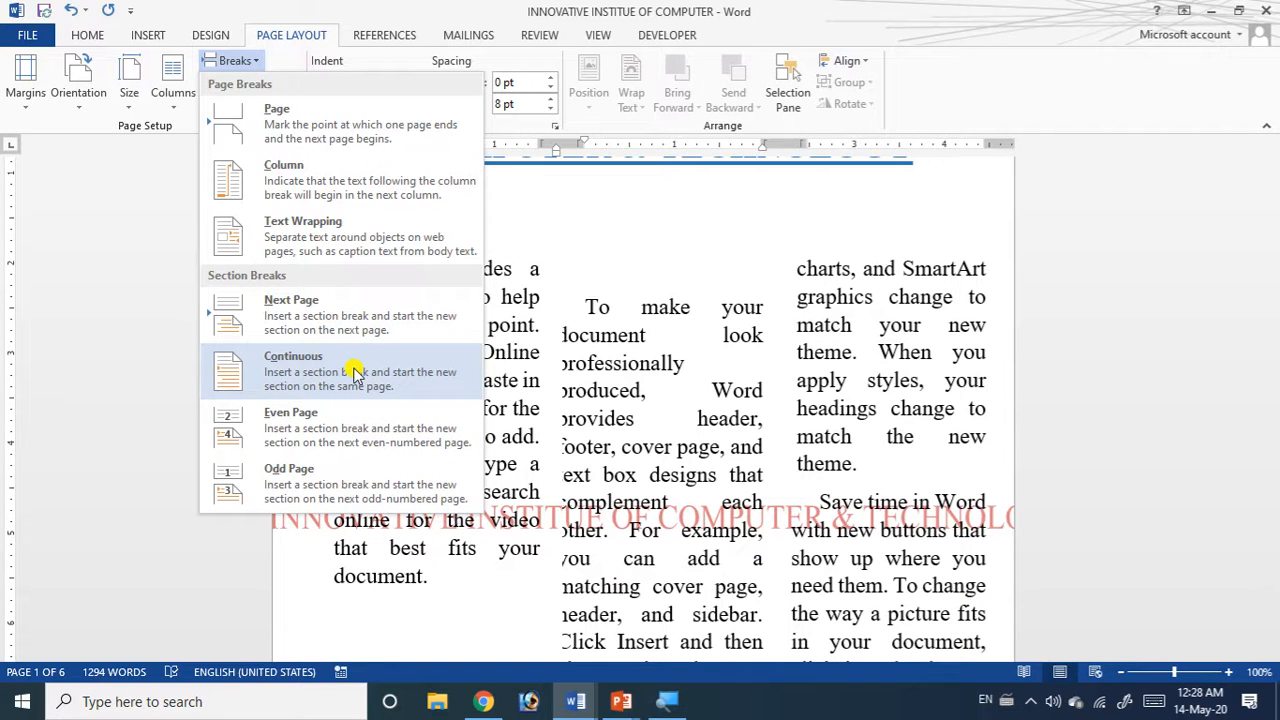
click(651, 364)
scroll(650, 365, up, 3)
Select the second page's text from "Reading view" through its last line and insert a continuous section break.
scroll(651, 364, down, 15)
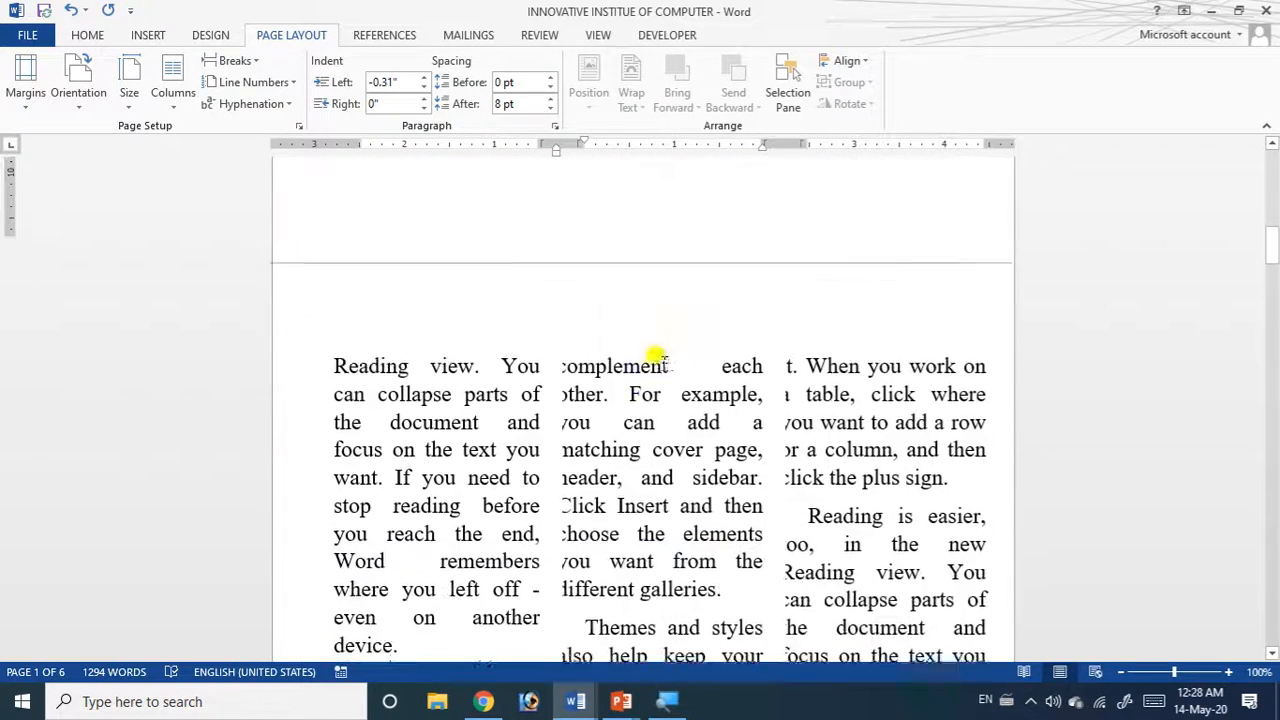
scroll(660, 358, down, 1)
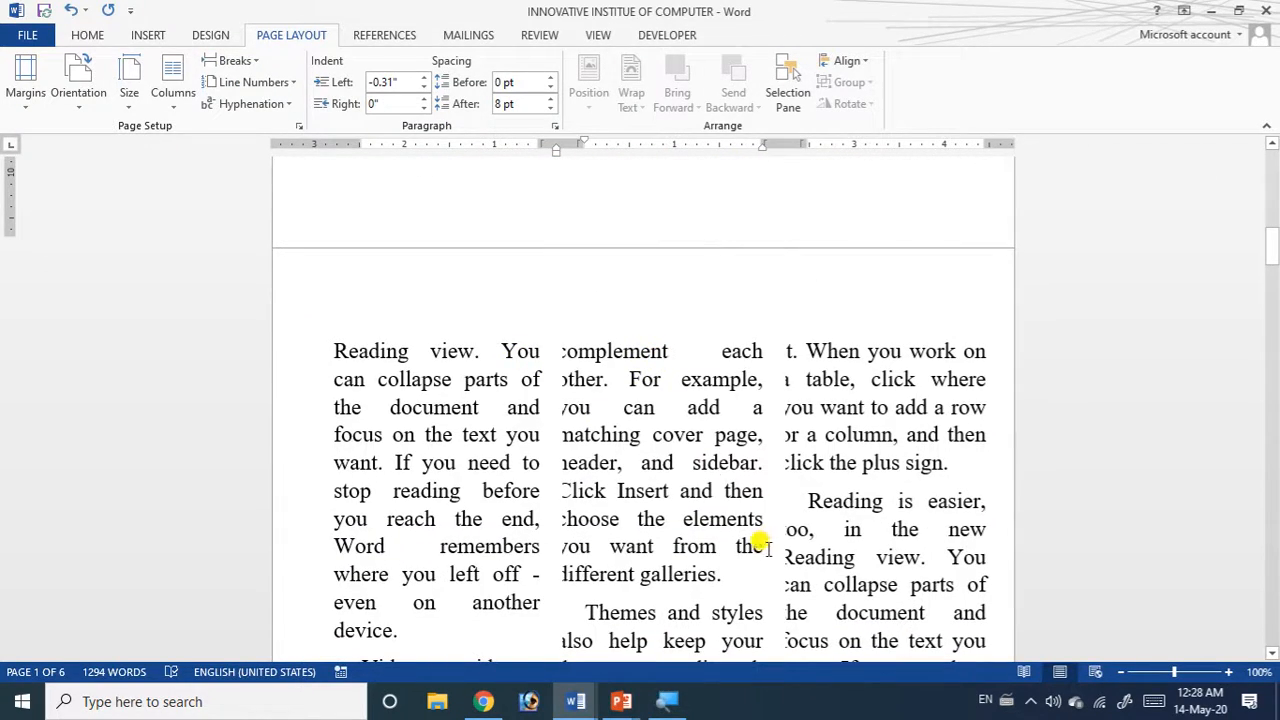
click(742, 582)
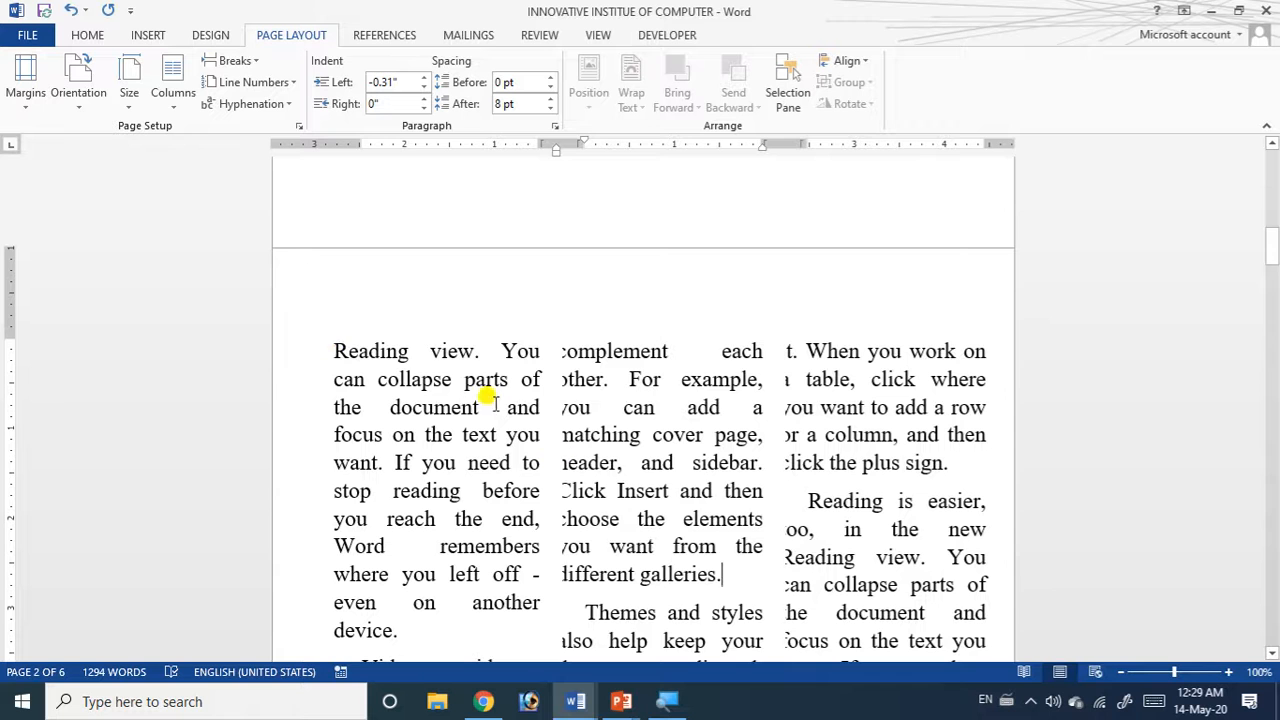
drag(331, 350, 940, 572)
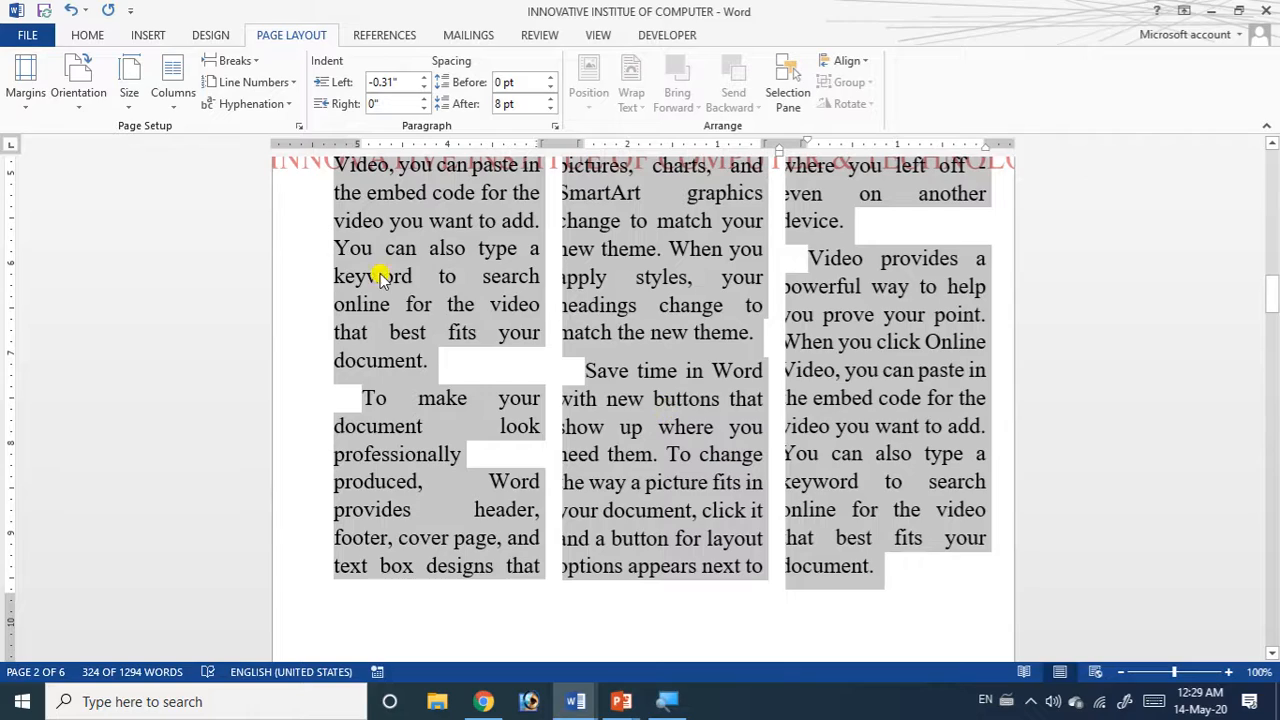
click(226, 62)
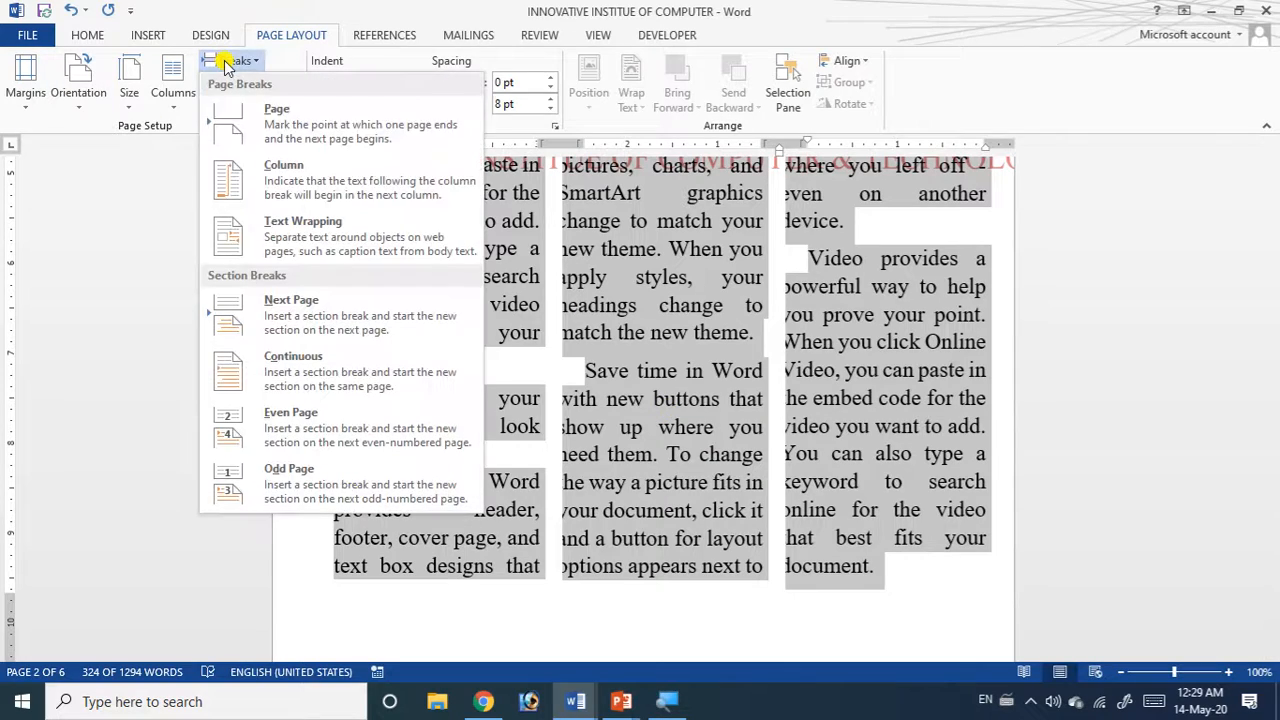
click(318, 385)
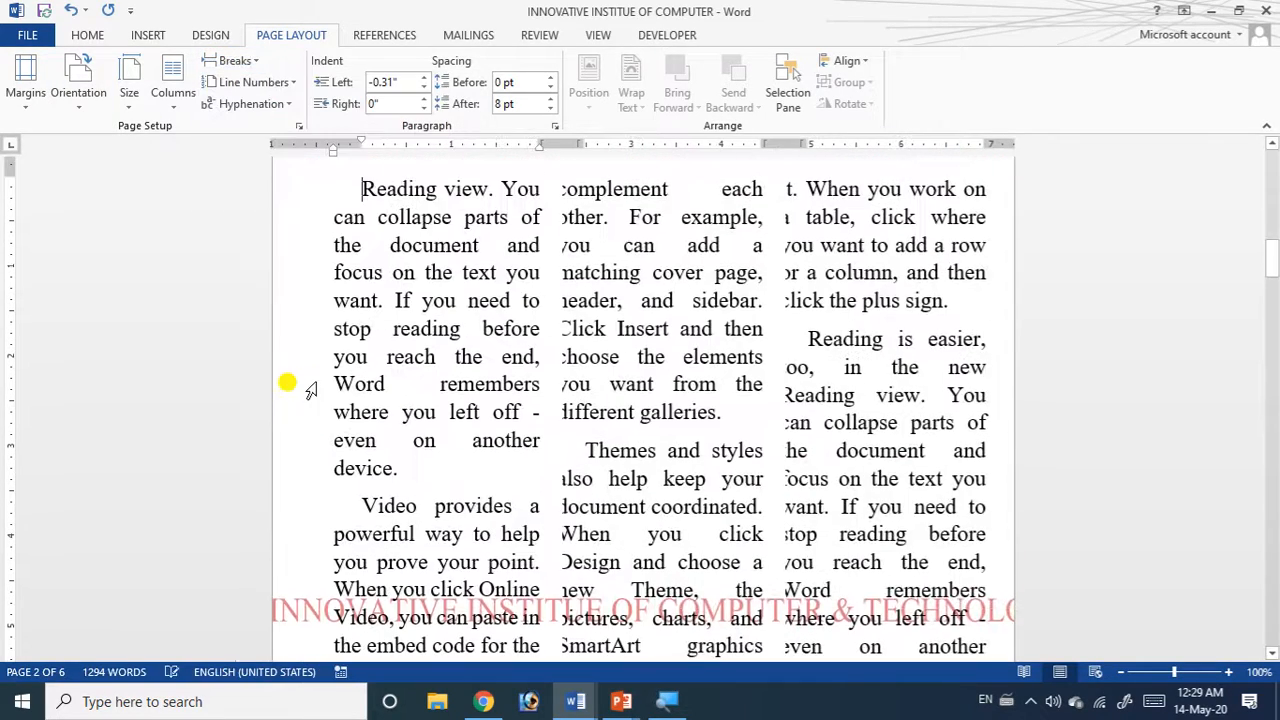
scroll(676, 388, down, 15)
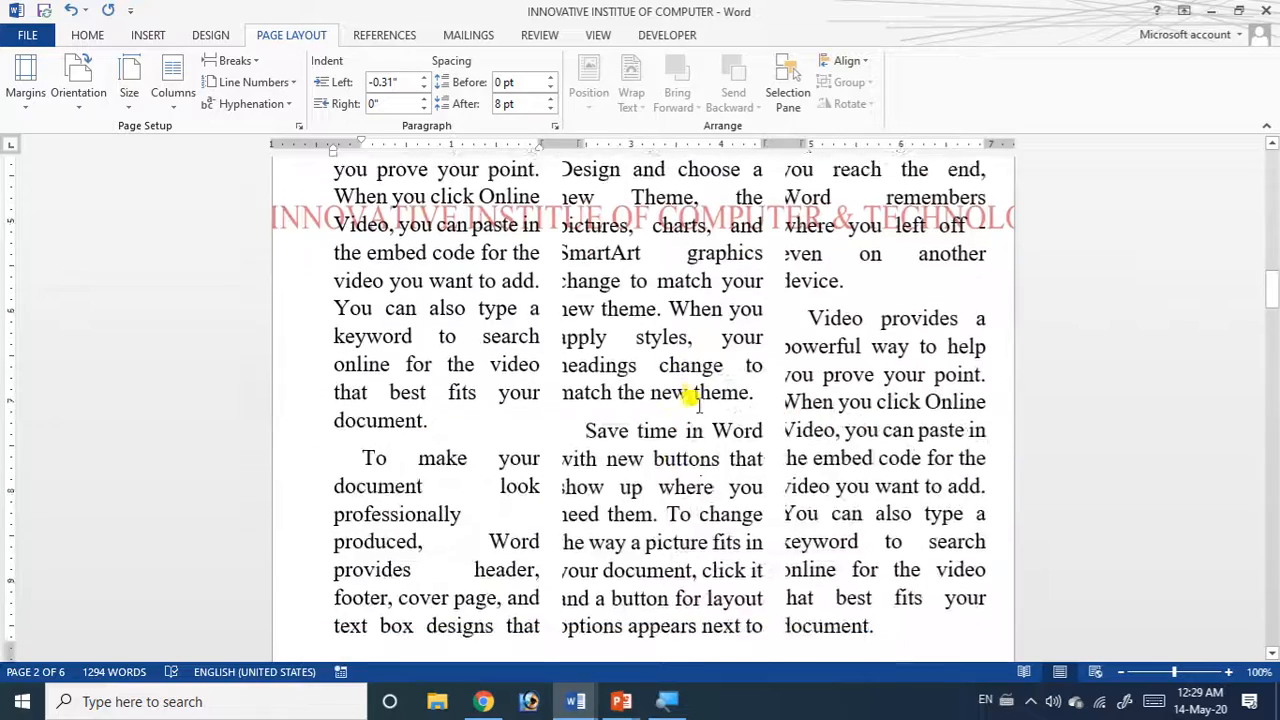
scroll(700, 400, up, 10)
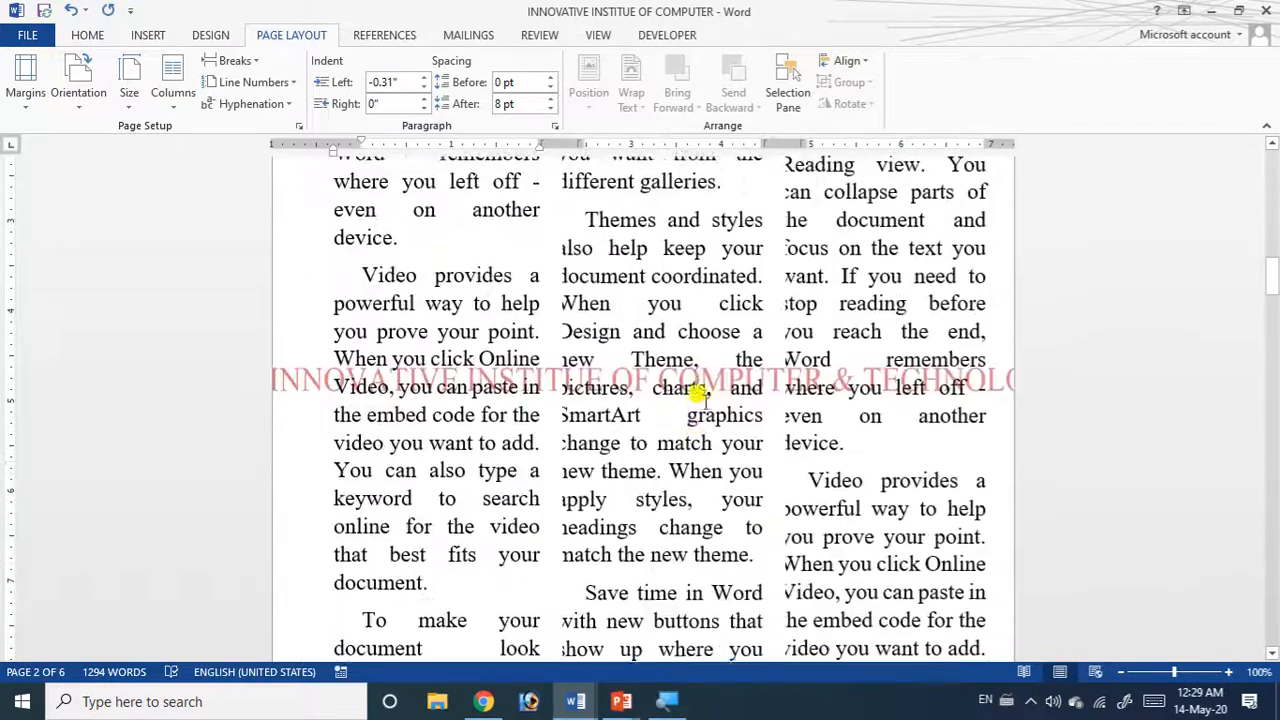
Insert a continuous section break at the end of the second page's third column, after "best fits your document.".
click(263, 61)
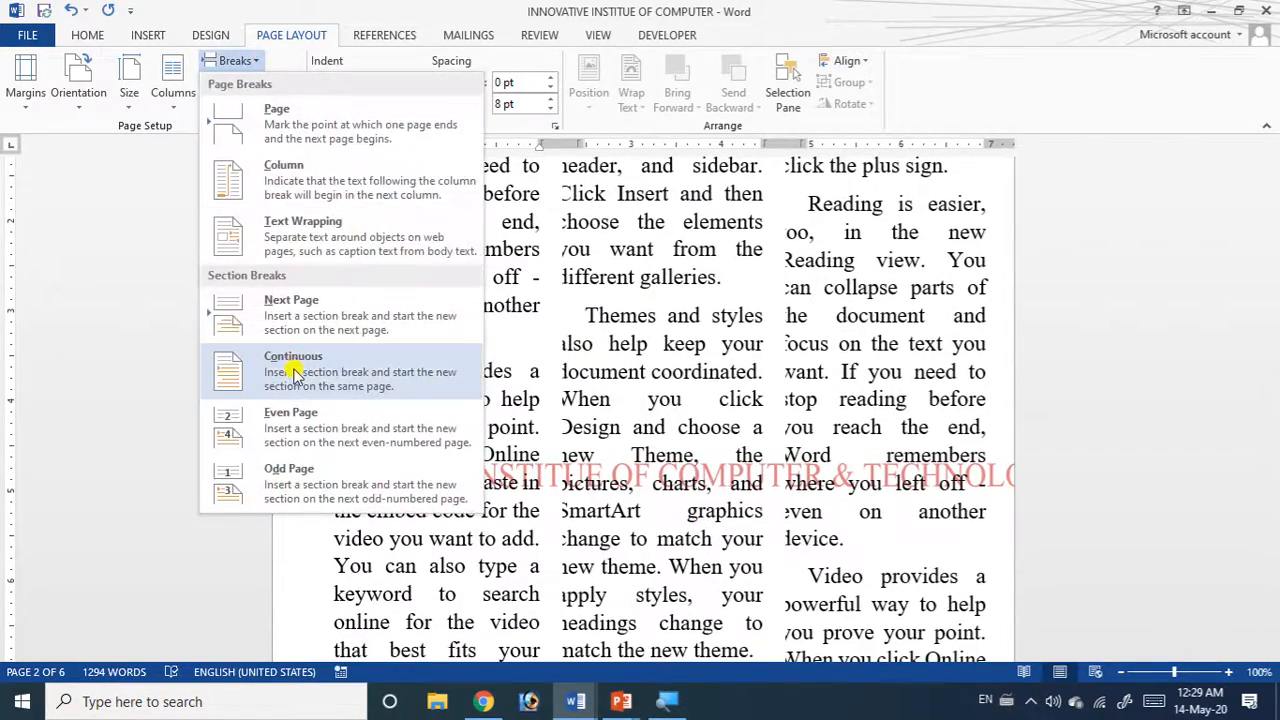
scroll(630, 418, up, 1)
scroll(625, 415, down, 8)
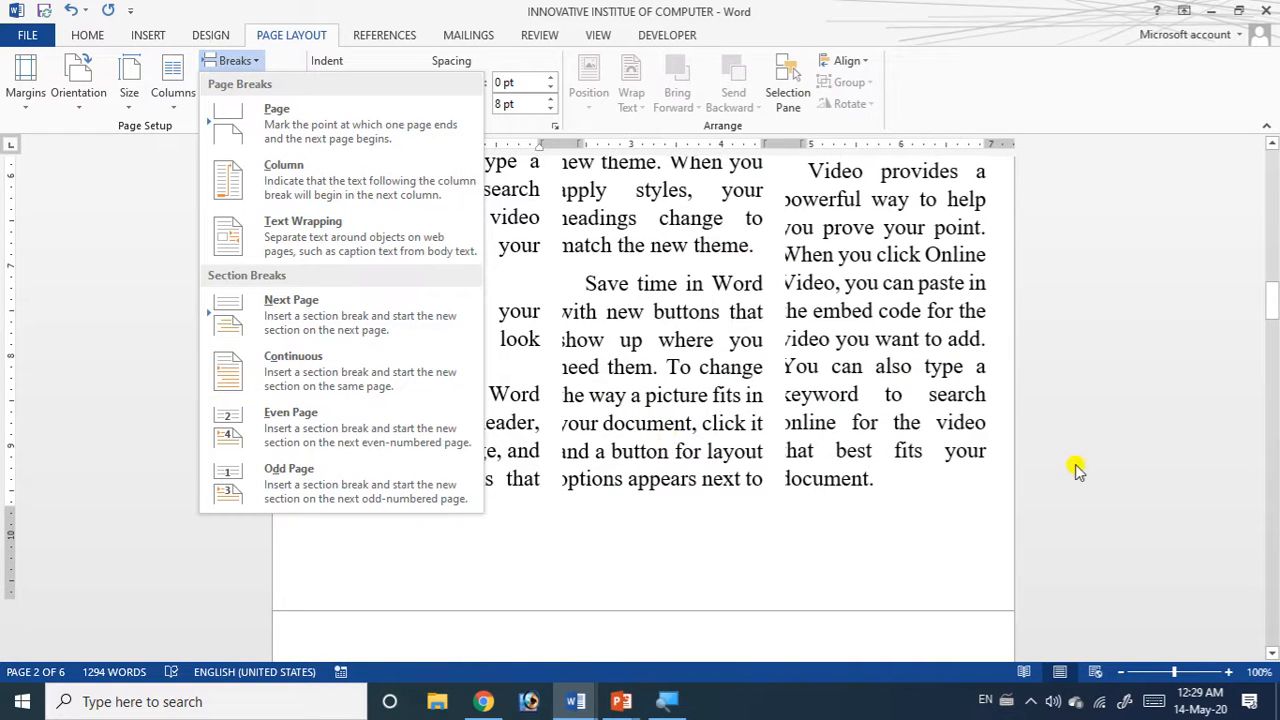
scroll(835, 510, down, 5)
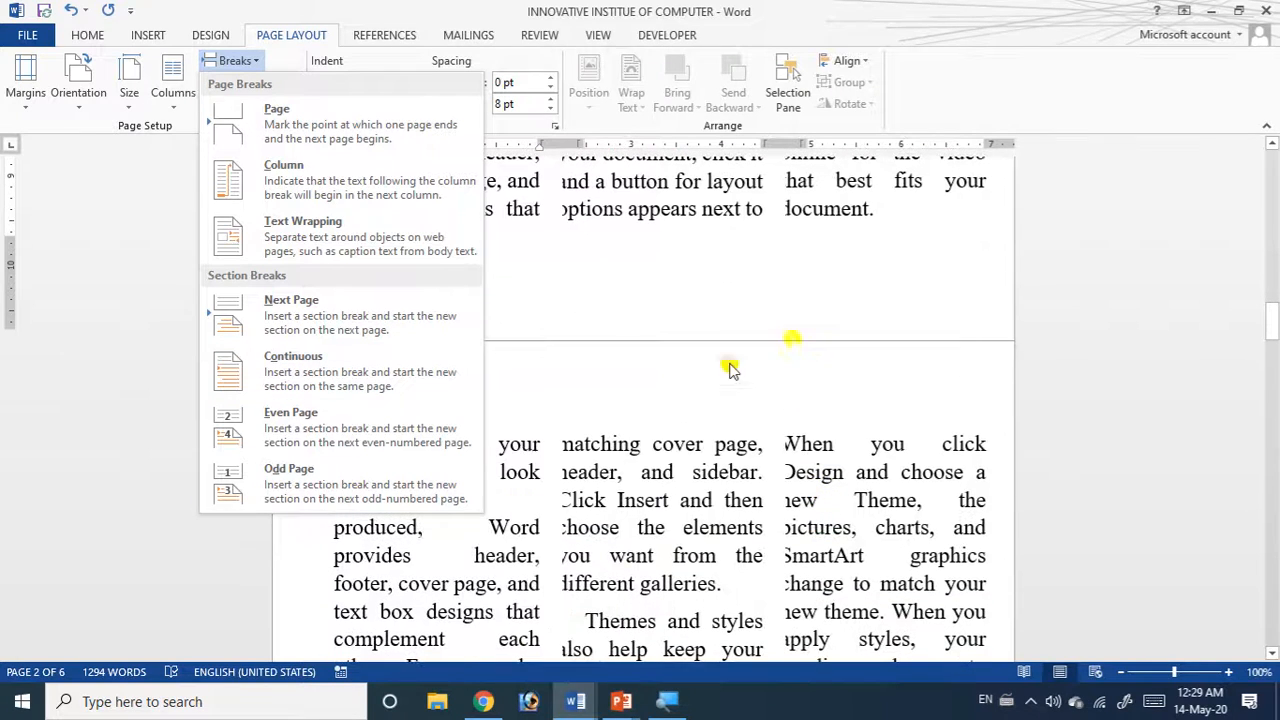
click(870, 215)
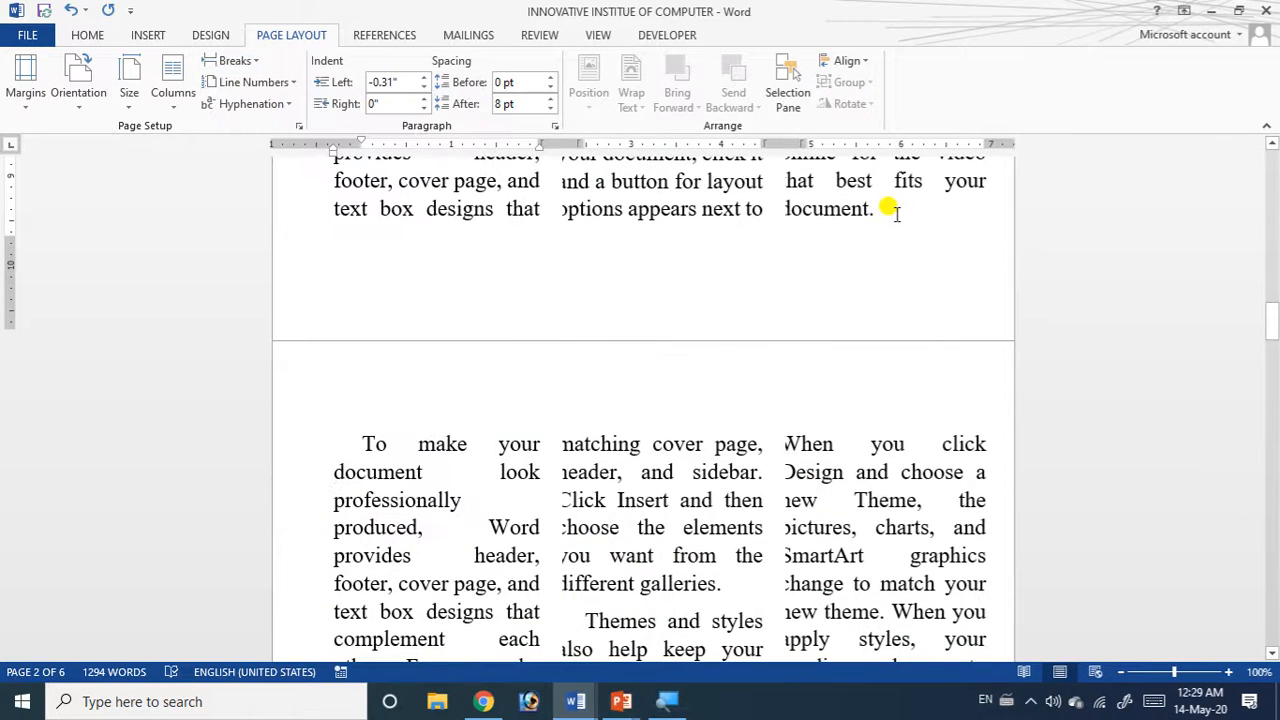
click(228, 66)
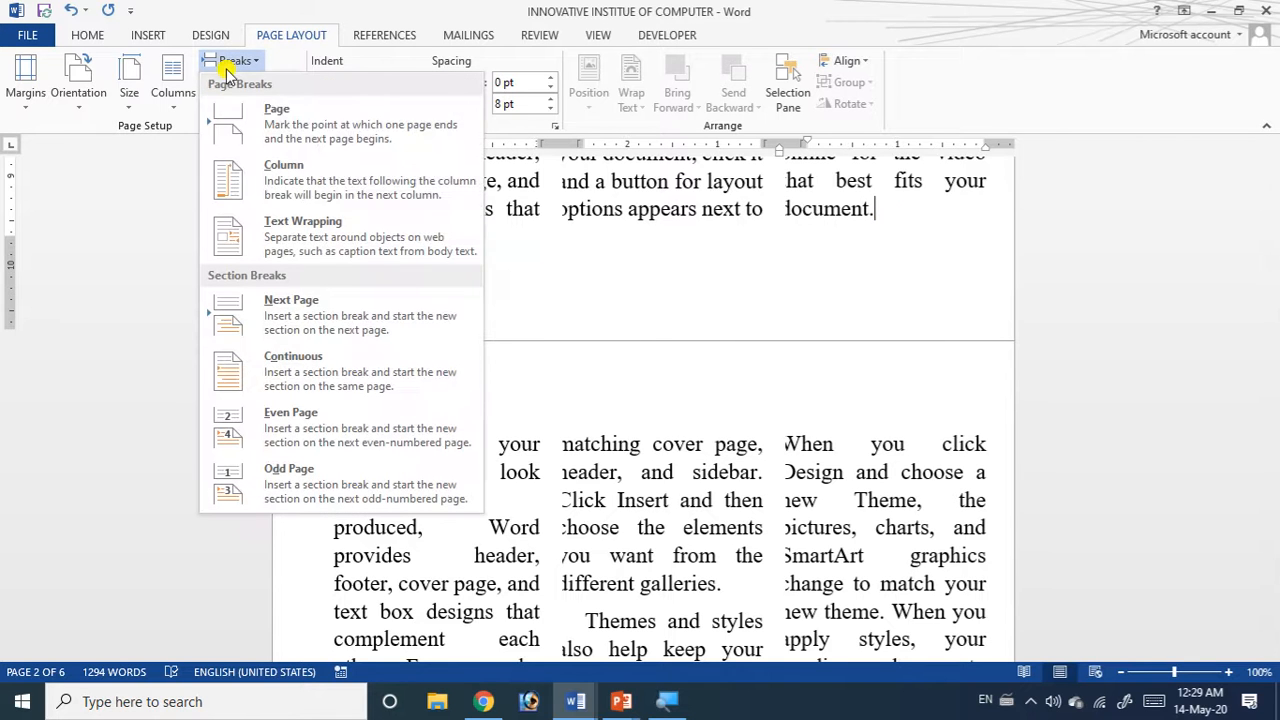
click(308, 372)
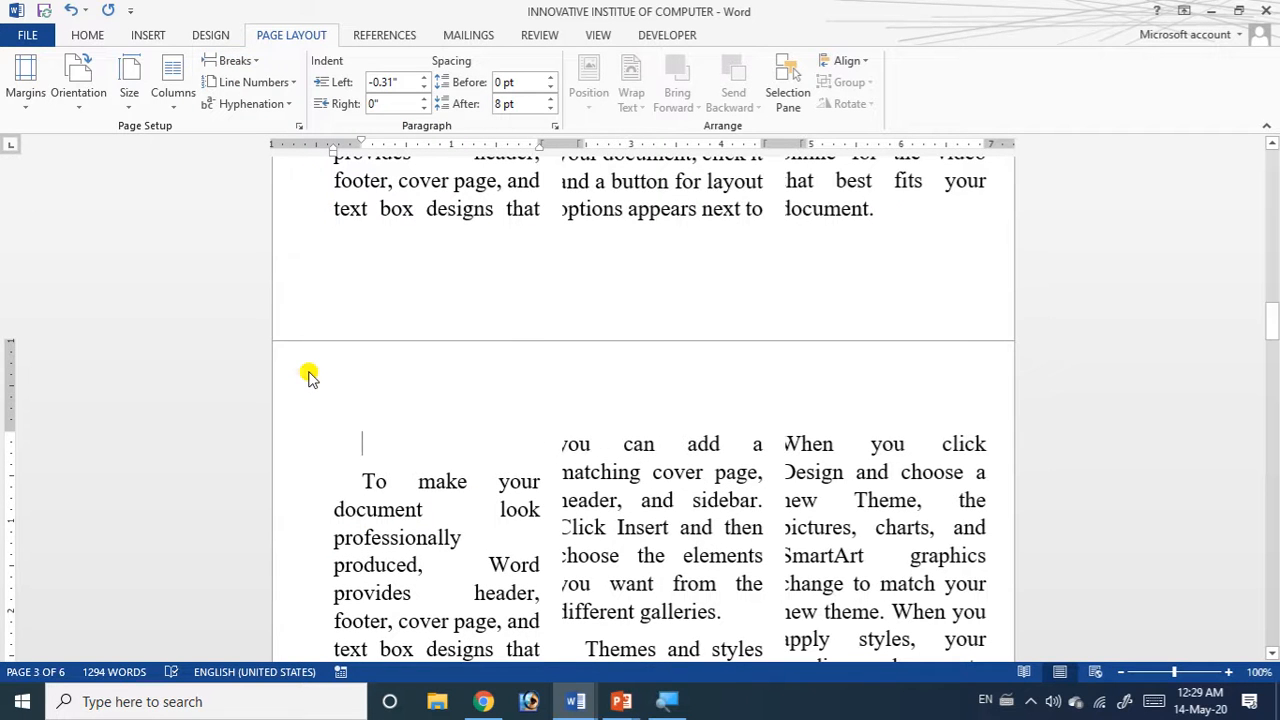
Enter a few lines of filler text beginning "fghfjfjftyjgfgh" in the empty paragraph starting the third page.
text(fghfjfjftyjgfghhhhhhhhhhhhhhhhhhhhhhhhhhhhhhhhhhhh)
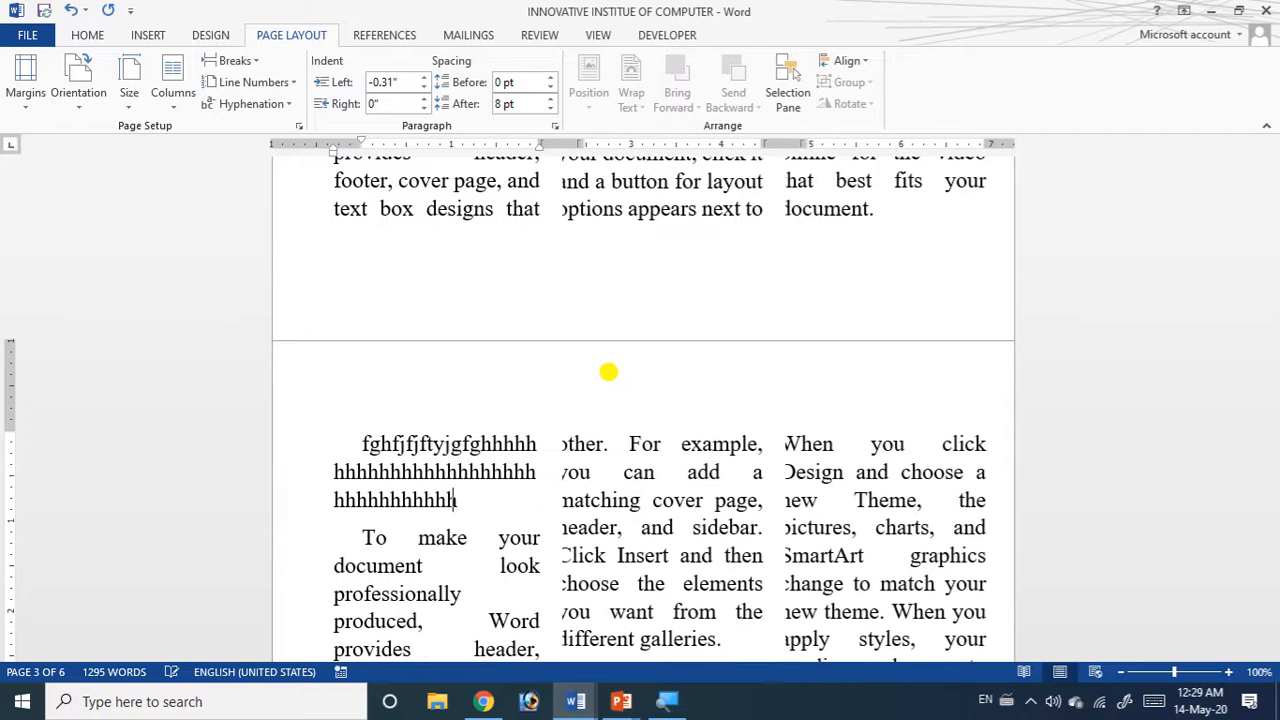
text(hhhhhhffffffffffff)
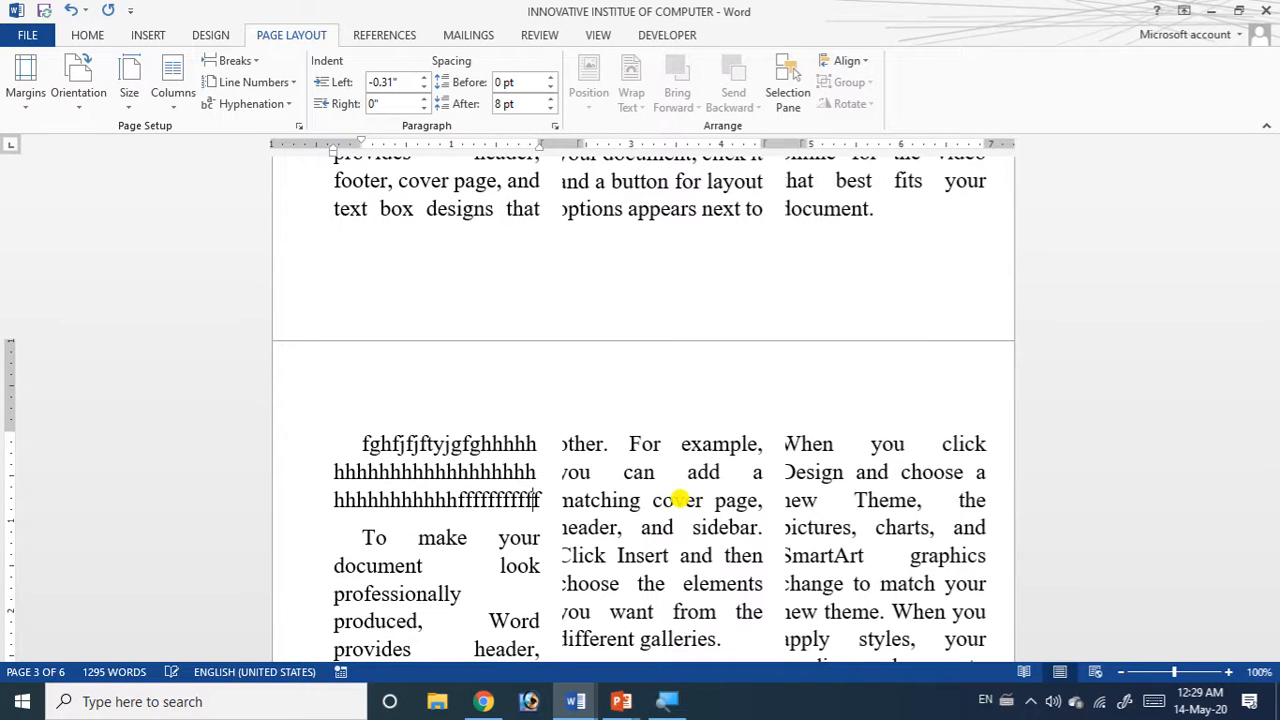
scroll(794, 400, down, 2)
scroll(810, 400, up, 3)
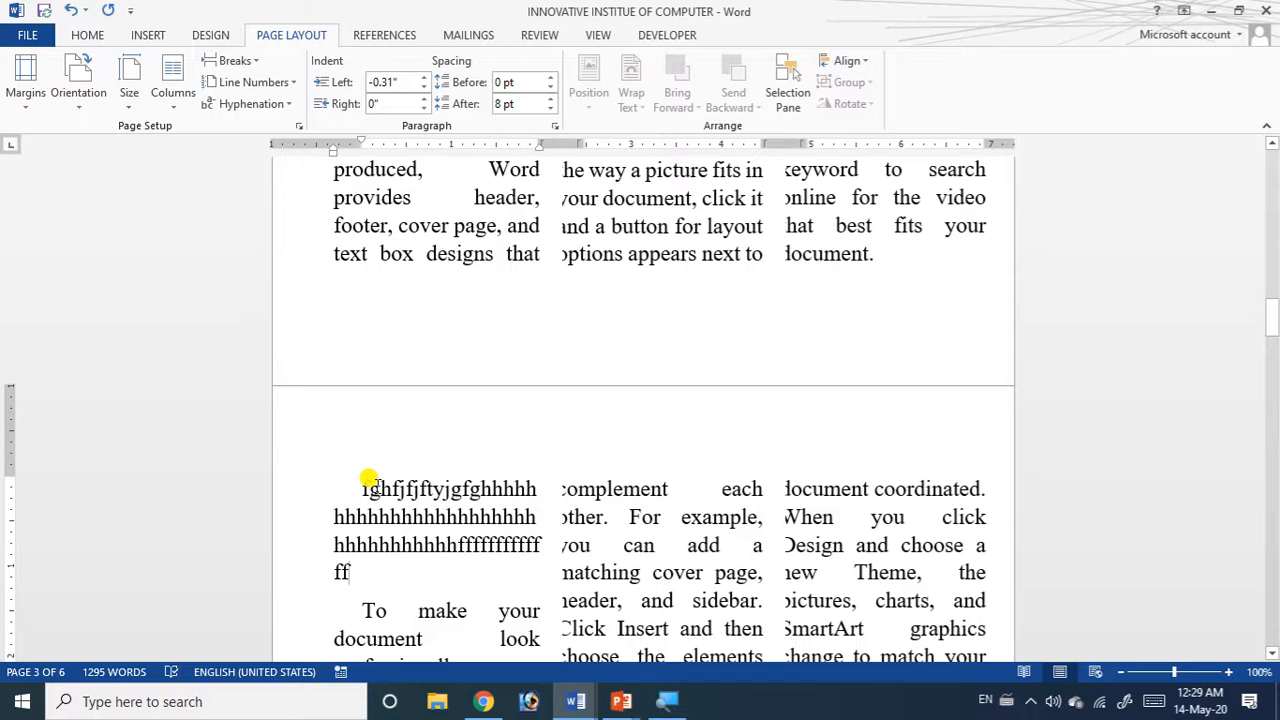
Try inserting a continuous section break with the whole document selected, and undo it.
scroll(369, 480, up, 2)
key(ctrl+a)
click(232, 60)
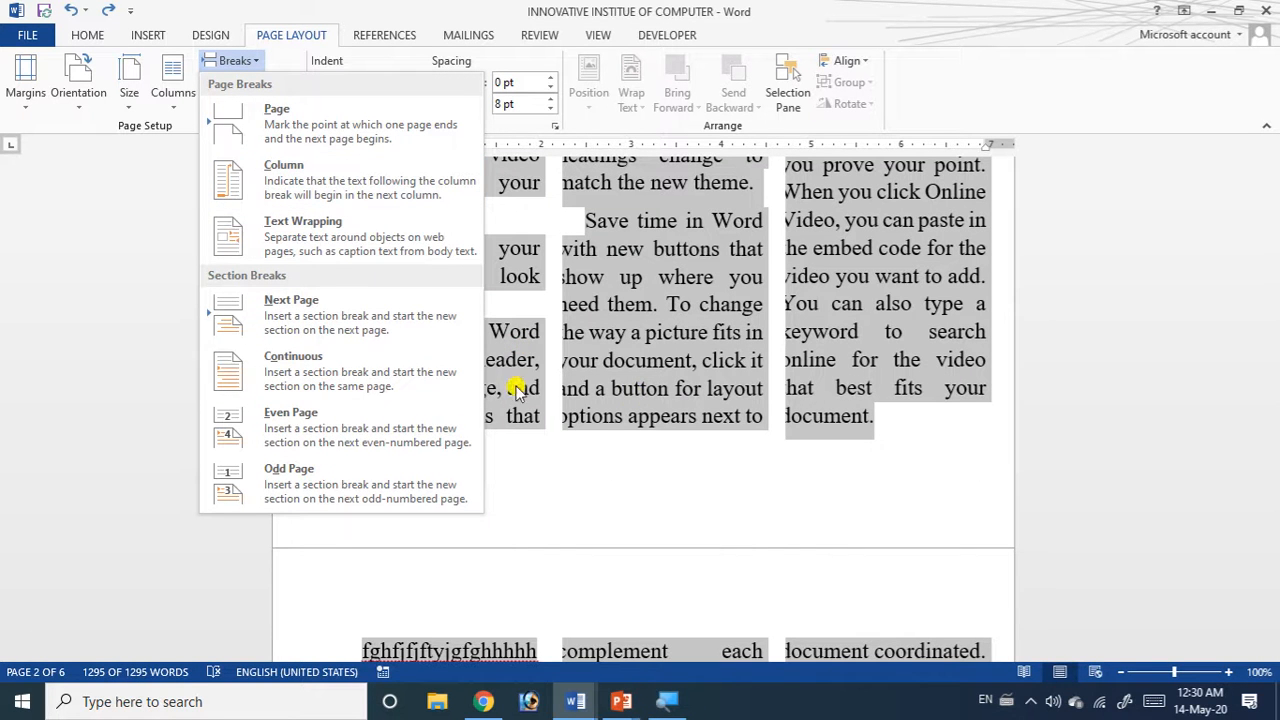
click(335, 374)
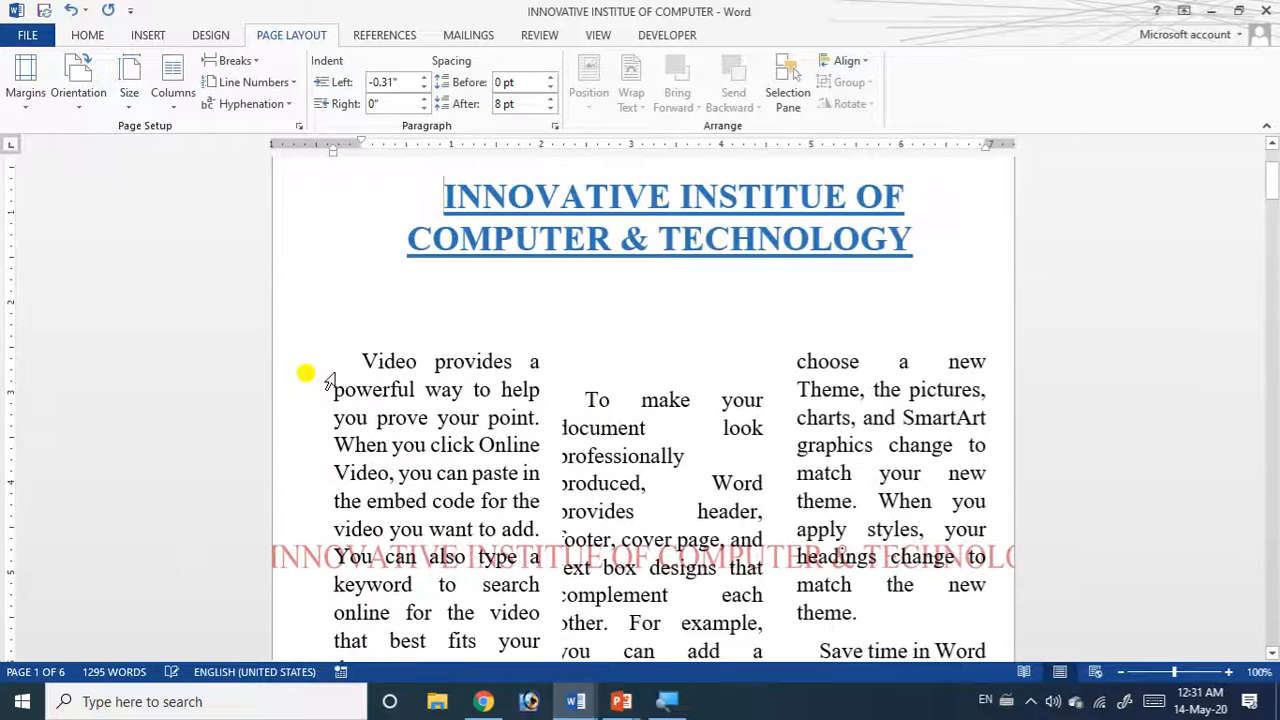
key(ctrl+a)
scroll(373, 375, down, 1)
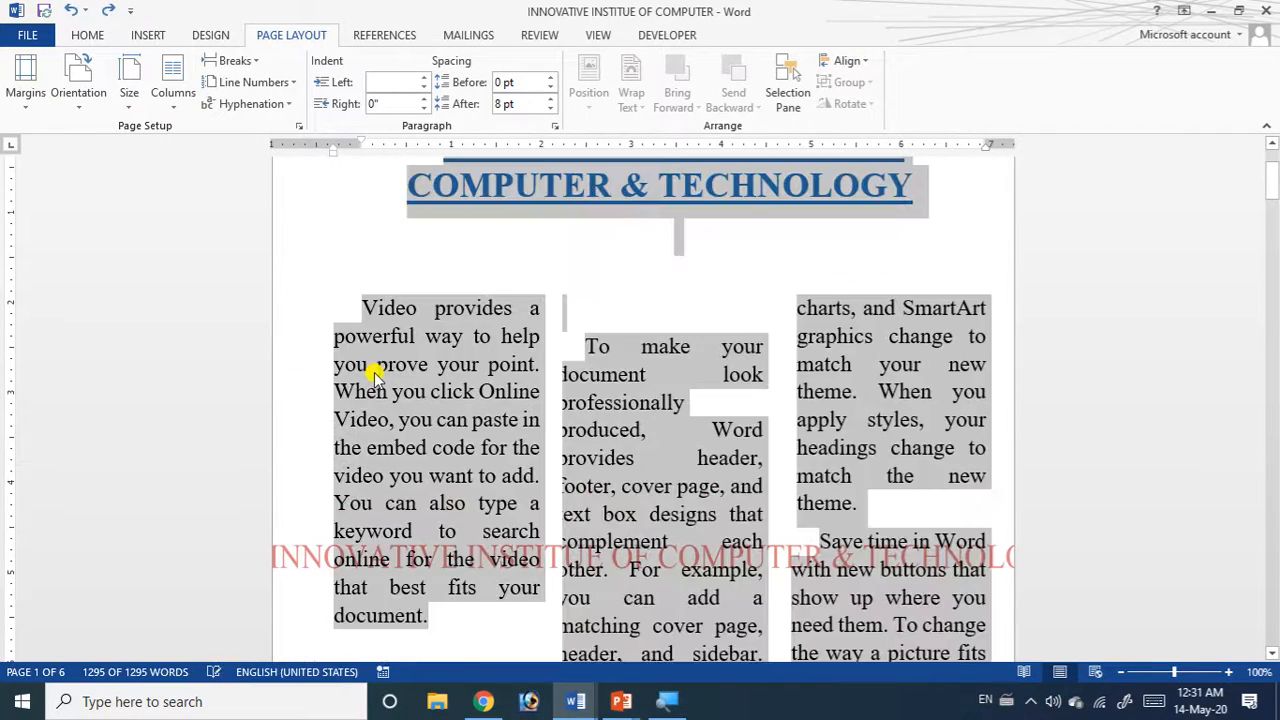
Undo the last edit to the document, and redo all the undone edits.
scroll(390, 373, down, 10)
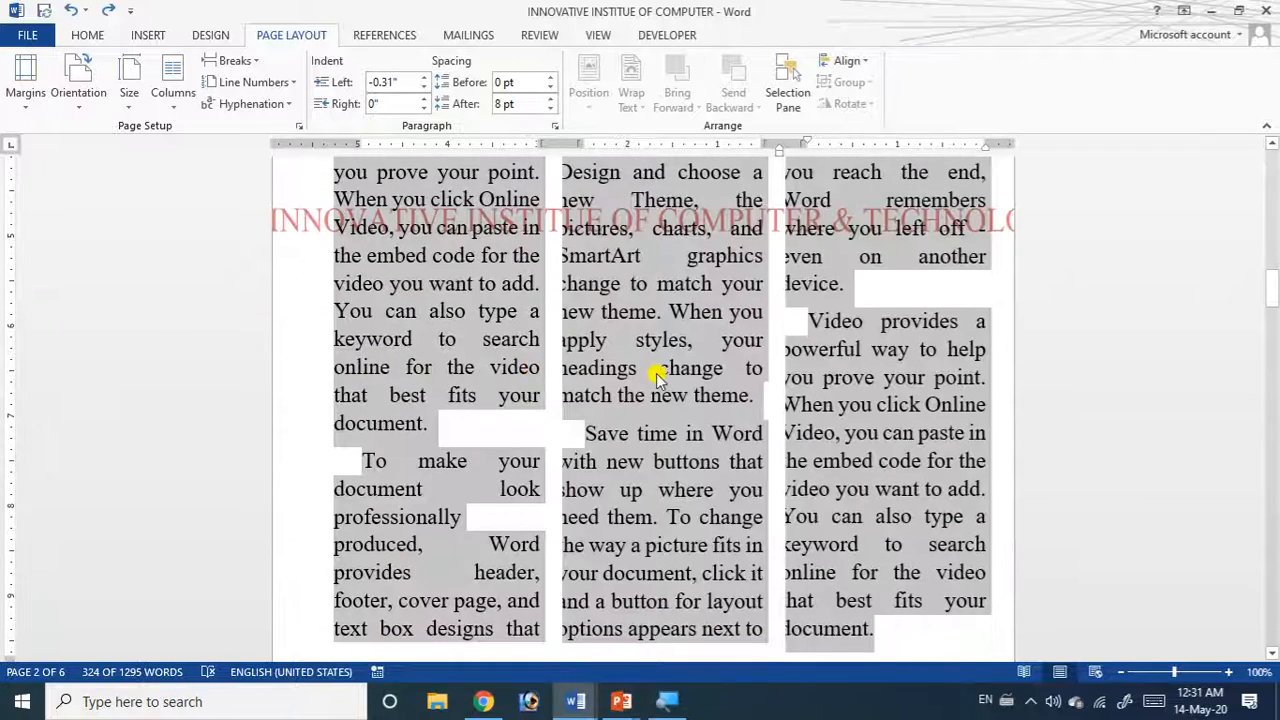
key(ctrl+z)
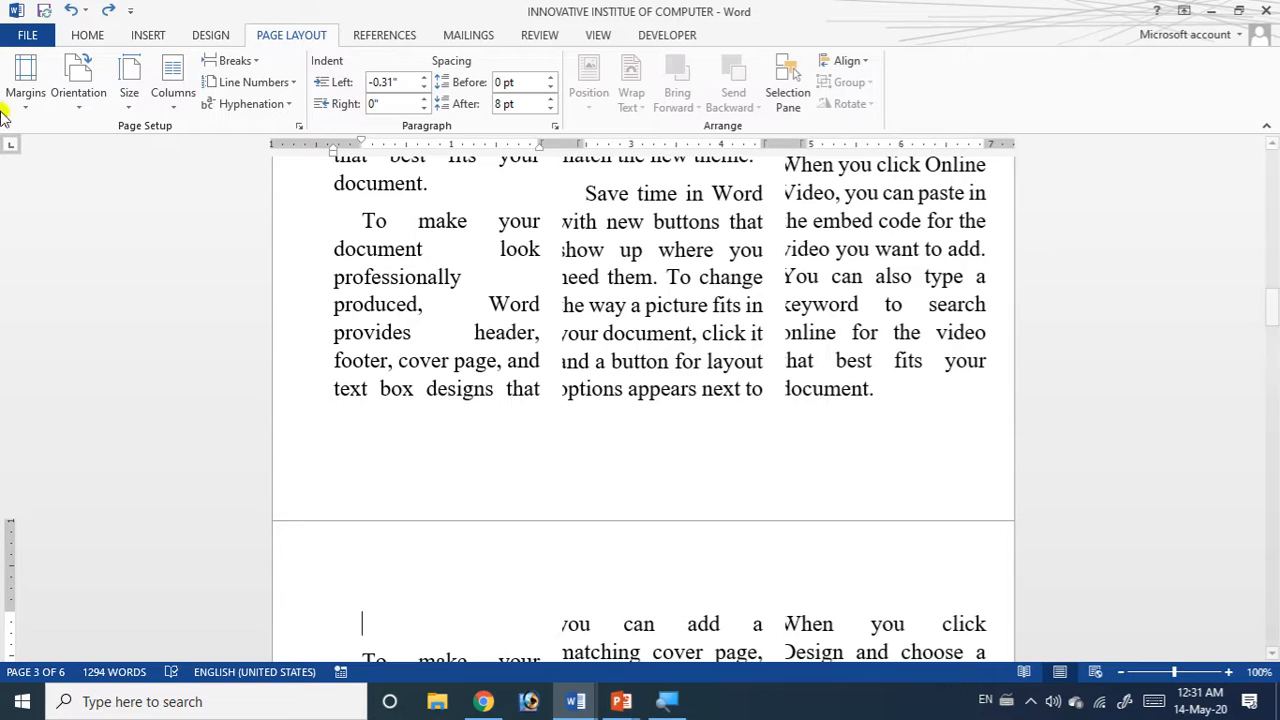
click(101, 9)
click(101, 9)
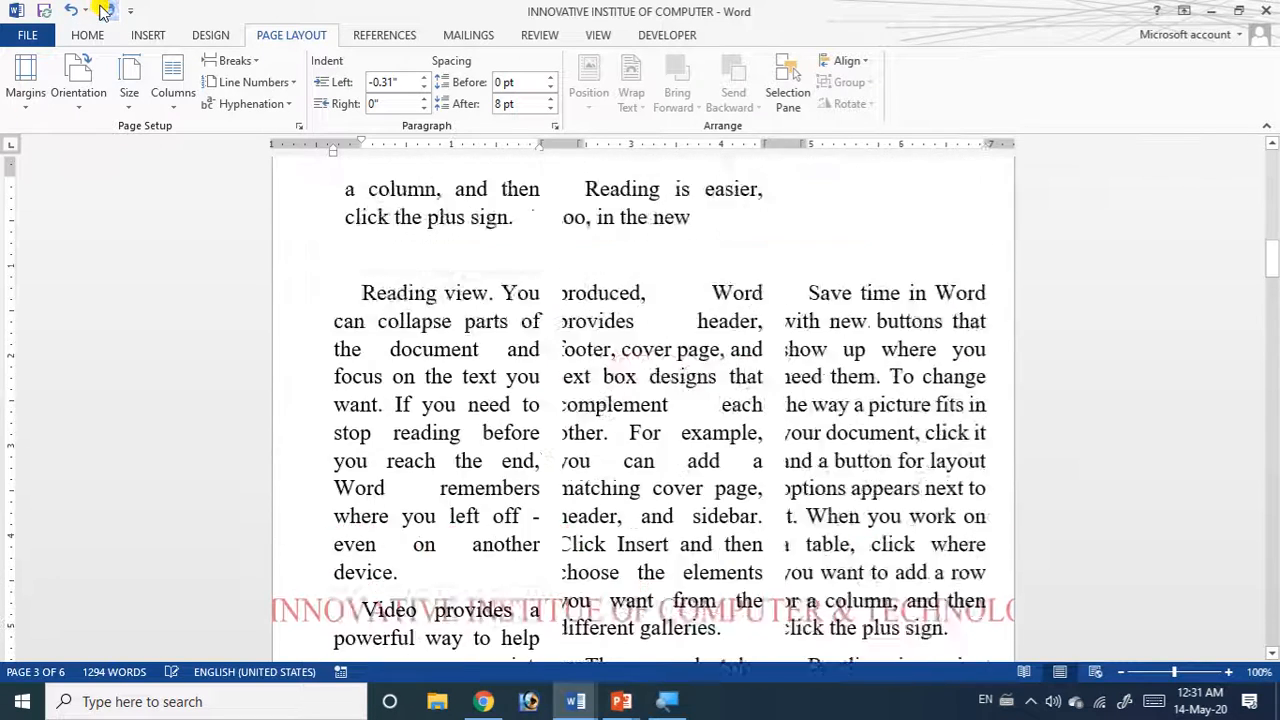
click(101, 9)
click(103, 9)
click(103, 9)
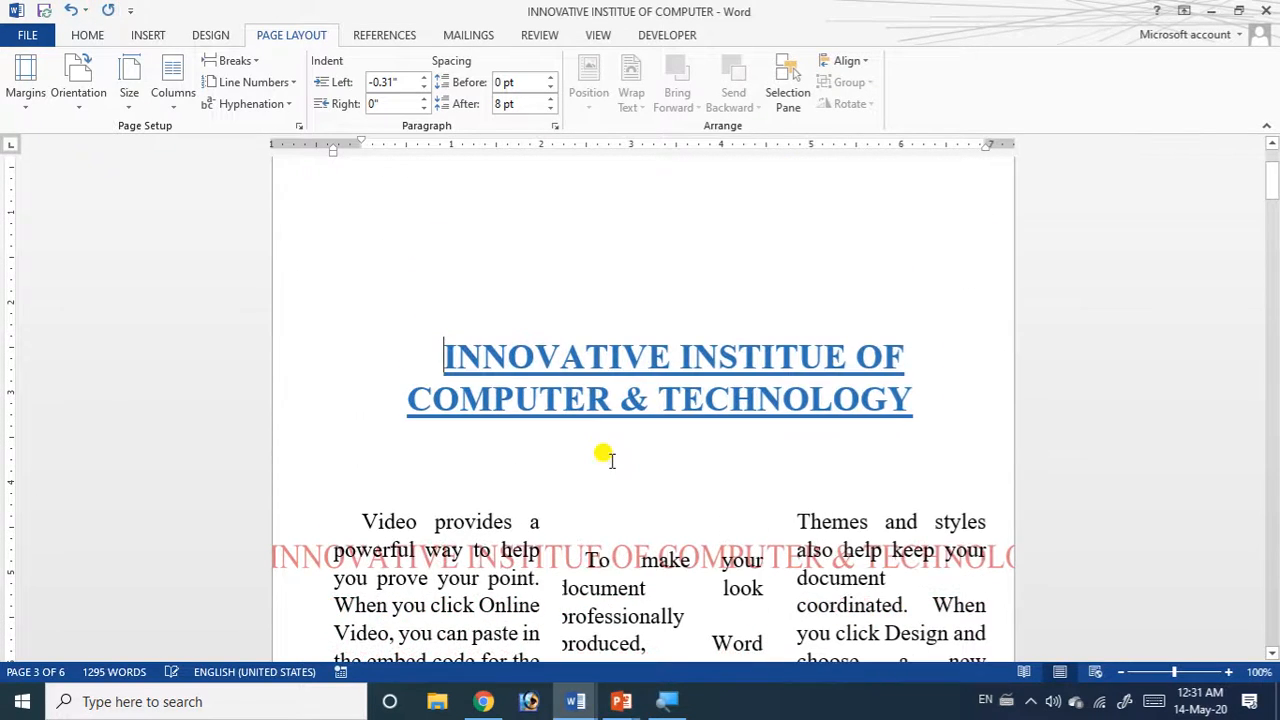
Set the body text from "Video provides" through the third page to one column, and insert a continuous section break there.
scroll(598, 446, up, 3)
scroll(620, 443, down, 3)
drag(360, 383, 960, 710)
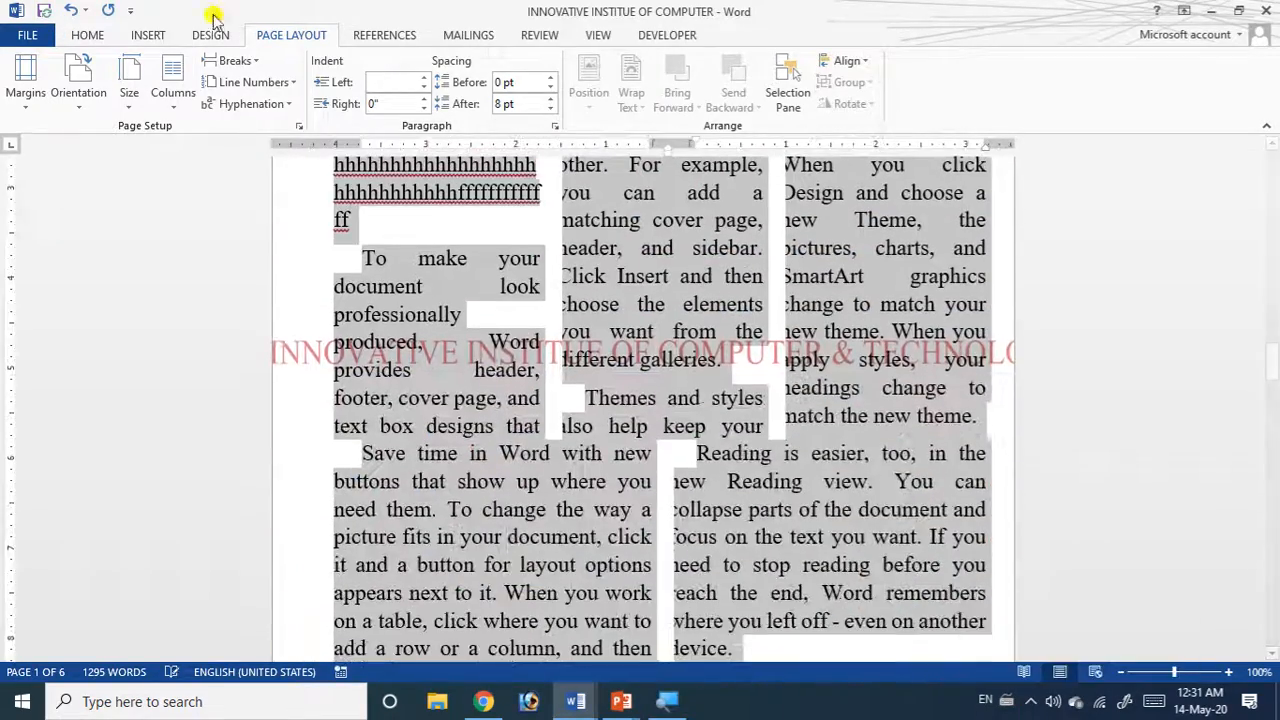
click(175, 75)
click(180, 95)
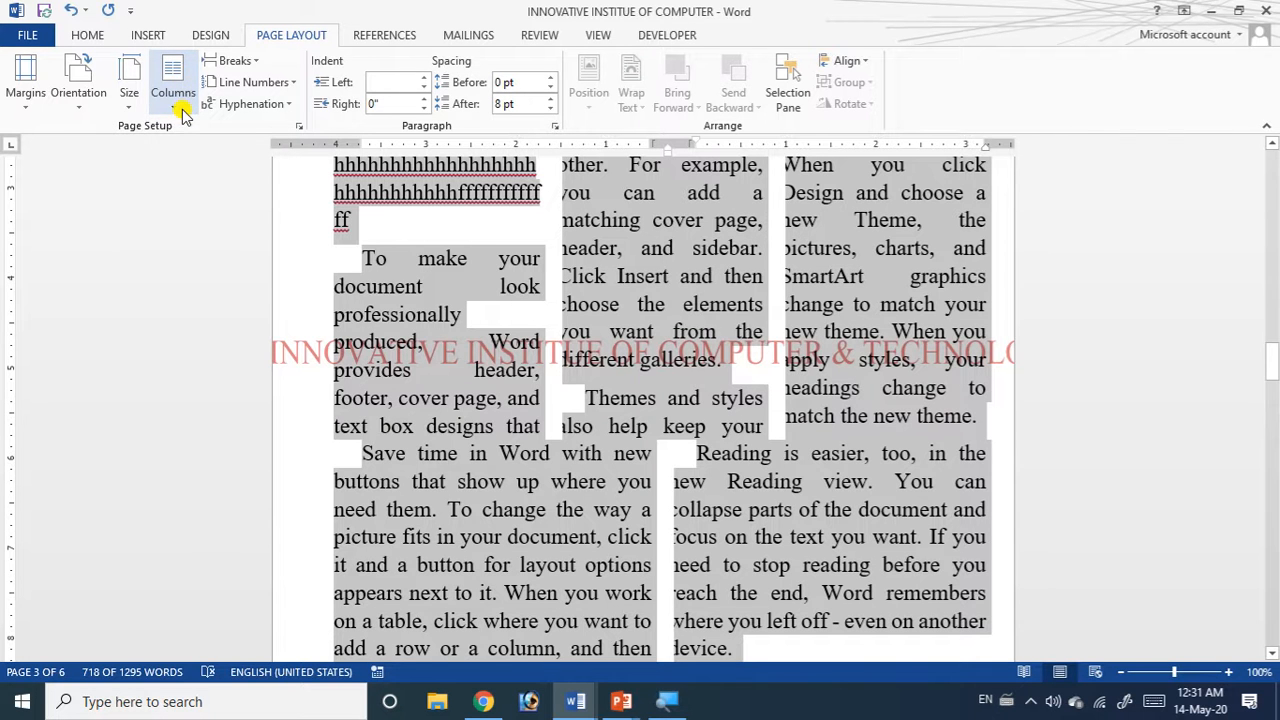
click(180, 95)
click(183, 131)
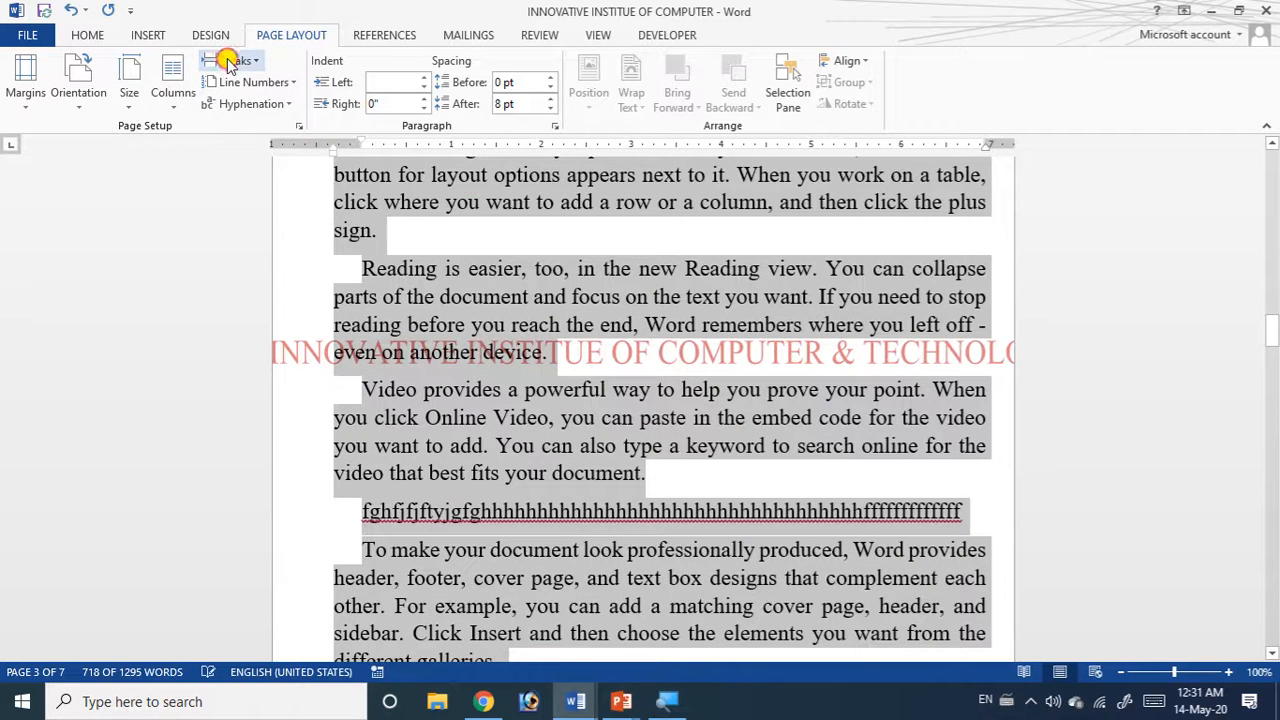
click(229, 63)
click(302, 368)
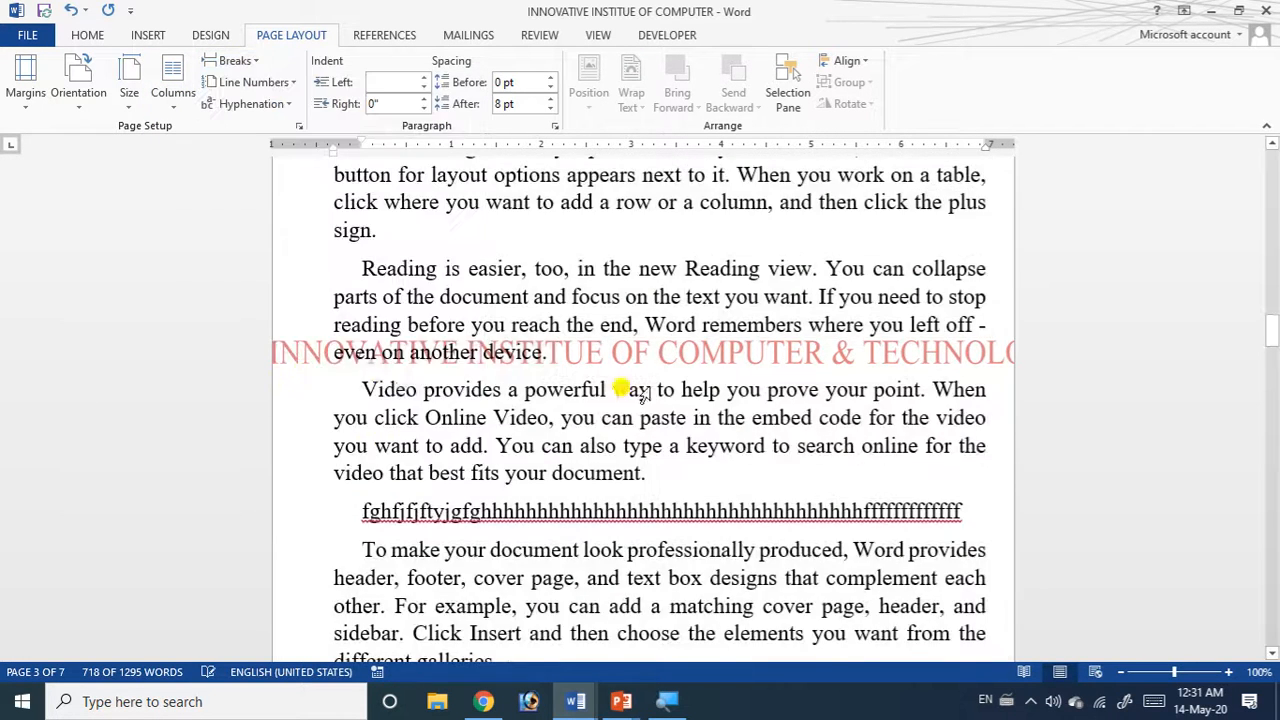
Examine the one-column text across the pages, and review the even-page and odd-page section break options.
scroll(680, 366, up, 5)
scroll(678, 365, down, 10)
scroll(690, 362, down, 12)
scroll(690, 360, up, 2)
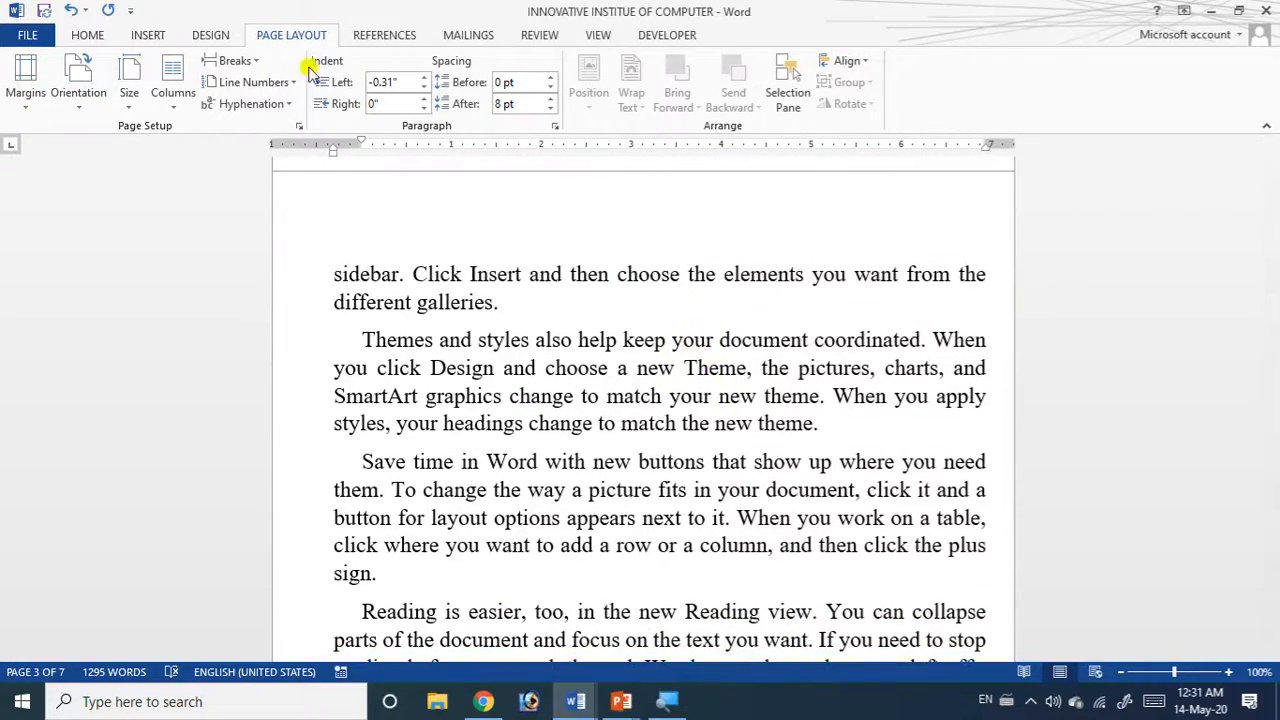
click(250, 58)
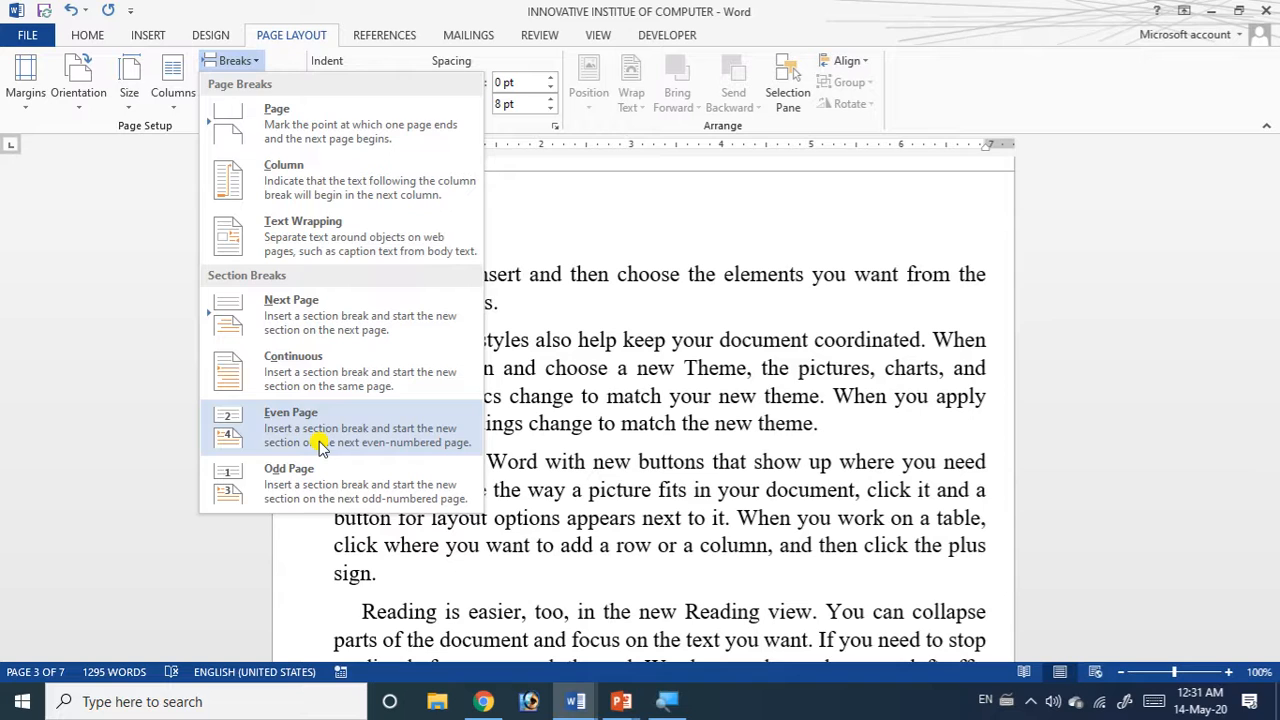
click(61, 458)
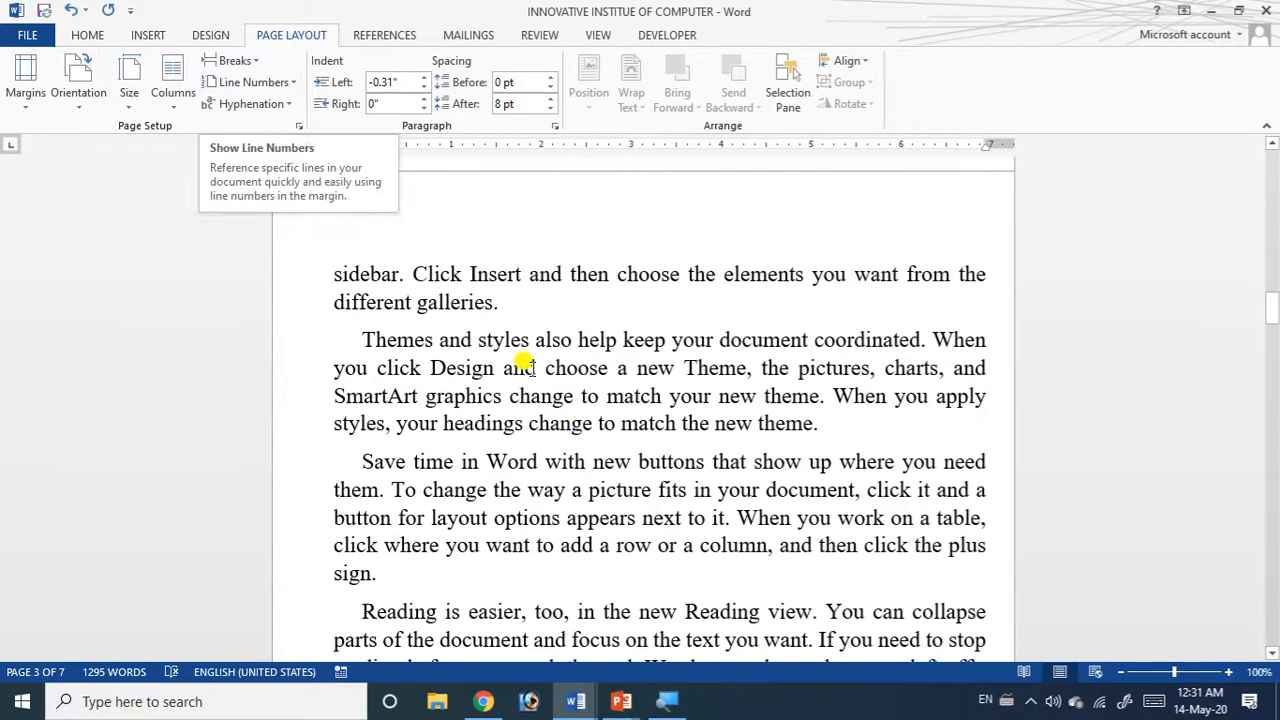
Select the body text from "Video provides" through the end of the second page and apply continuous line numbers.
scroll(631, 457, up, 5)
scroll(612, 452, up, 15)
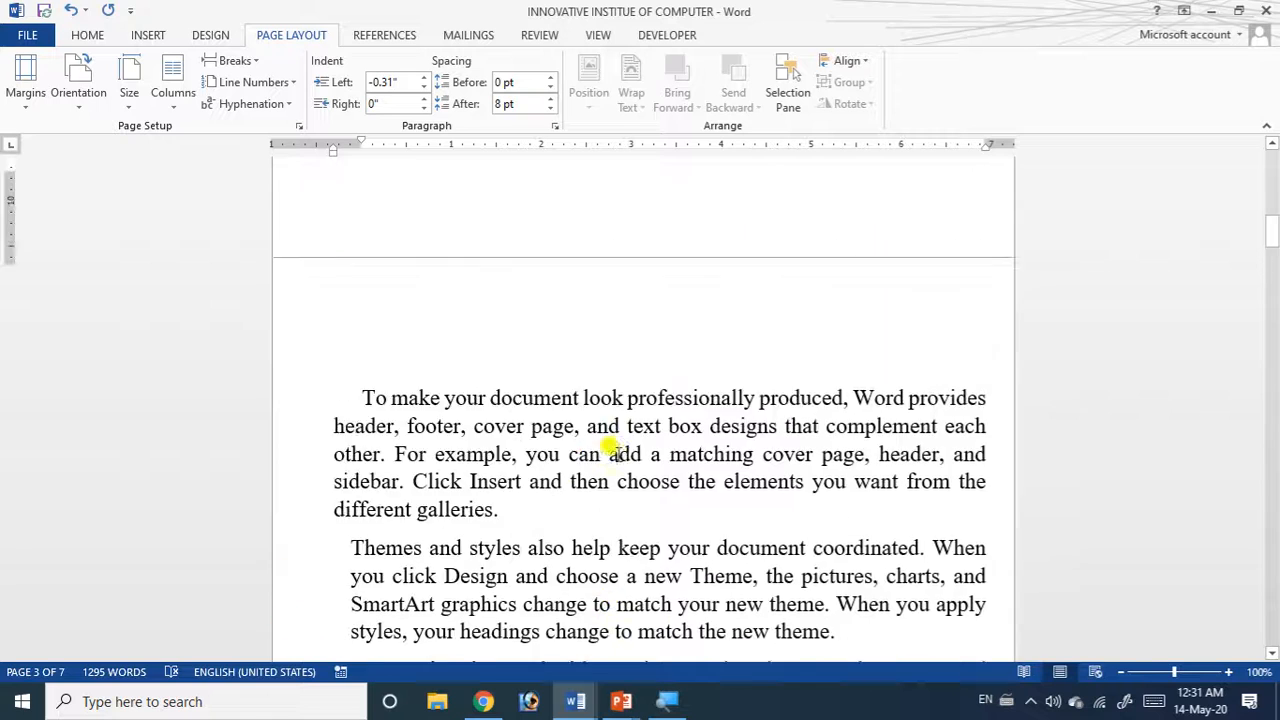
scroll(612, 452, up, 3)
scroll(611, 445, down, 4)
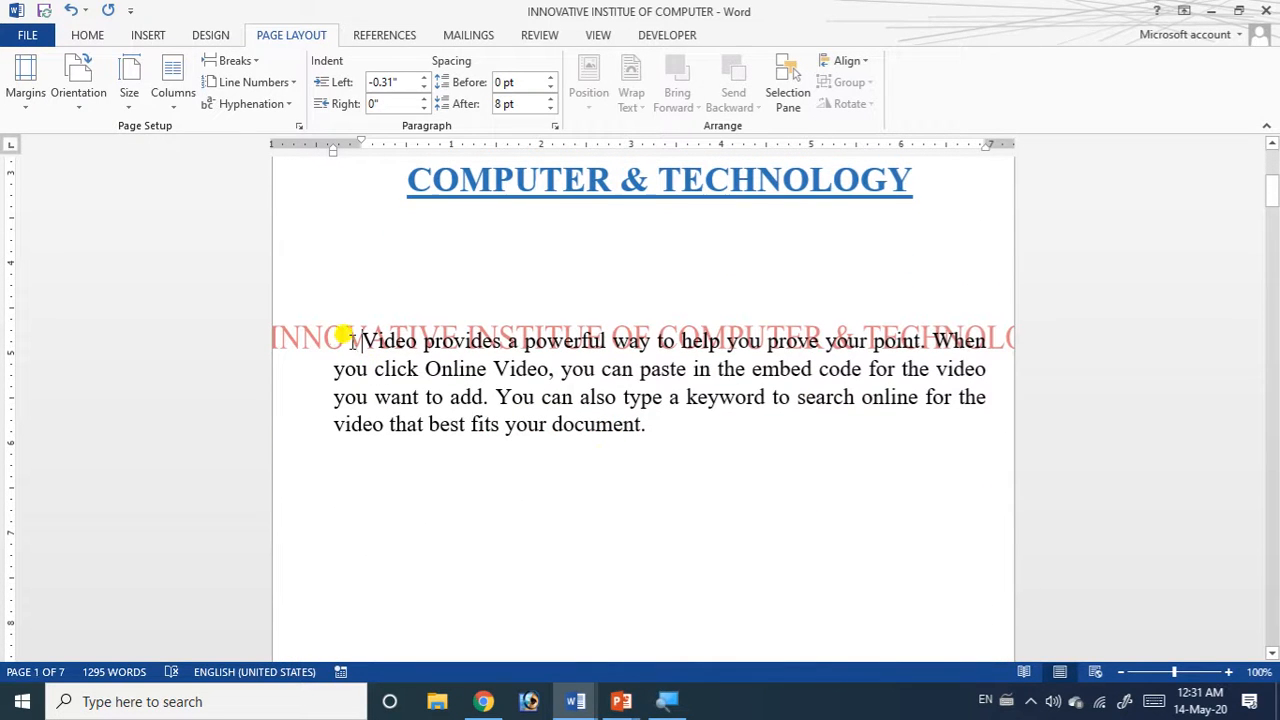
drag(352, 341, 1000, 409)
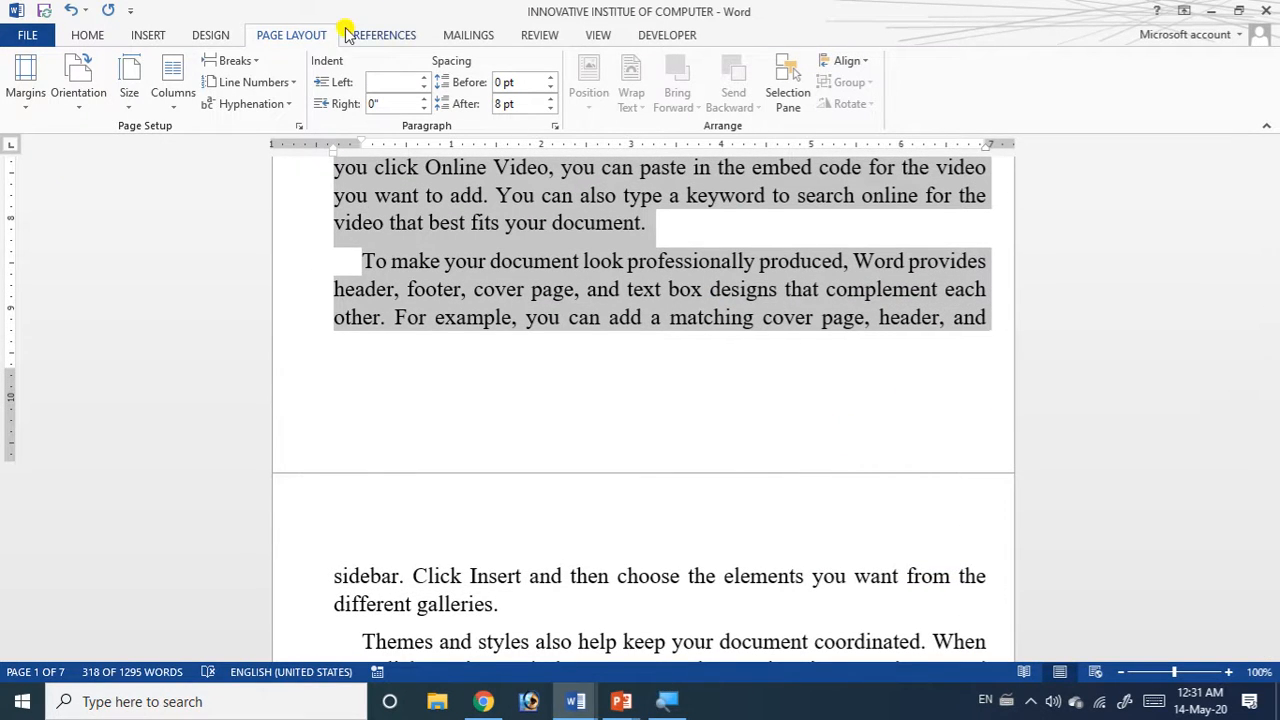
click(283, 82)
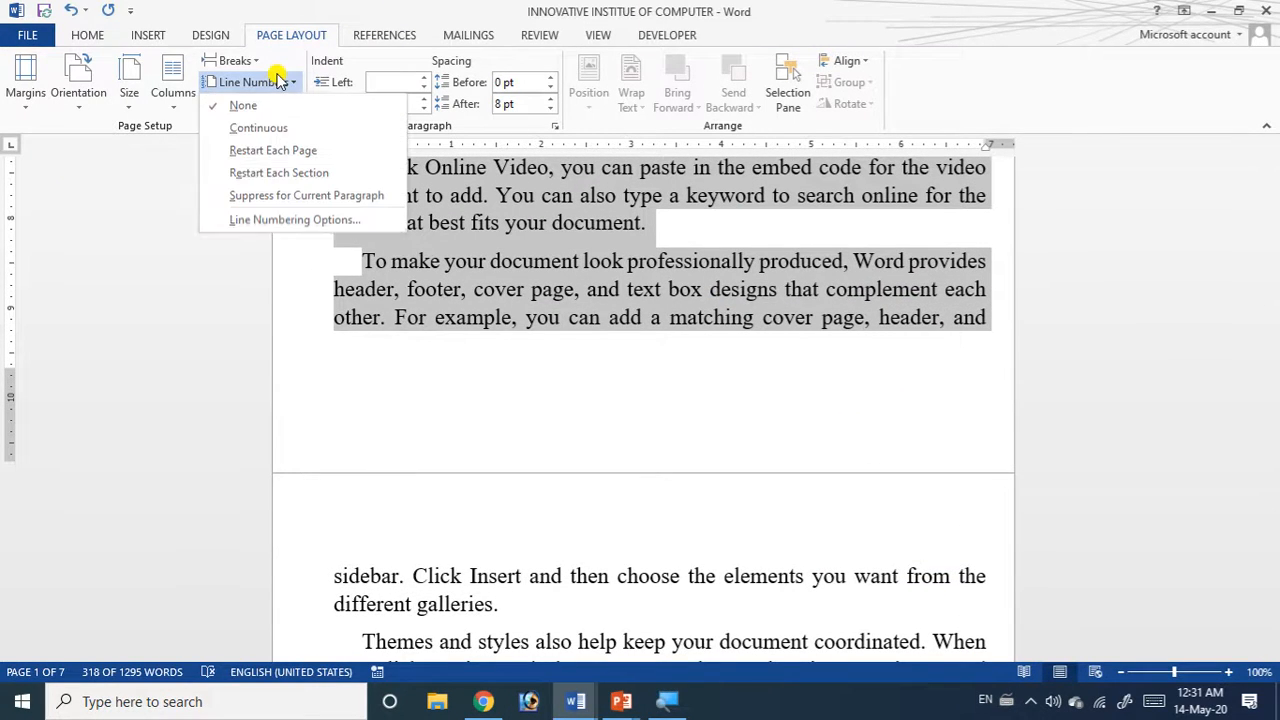
click(290, 130)
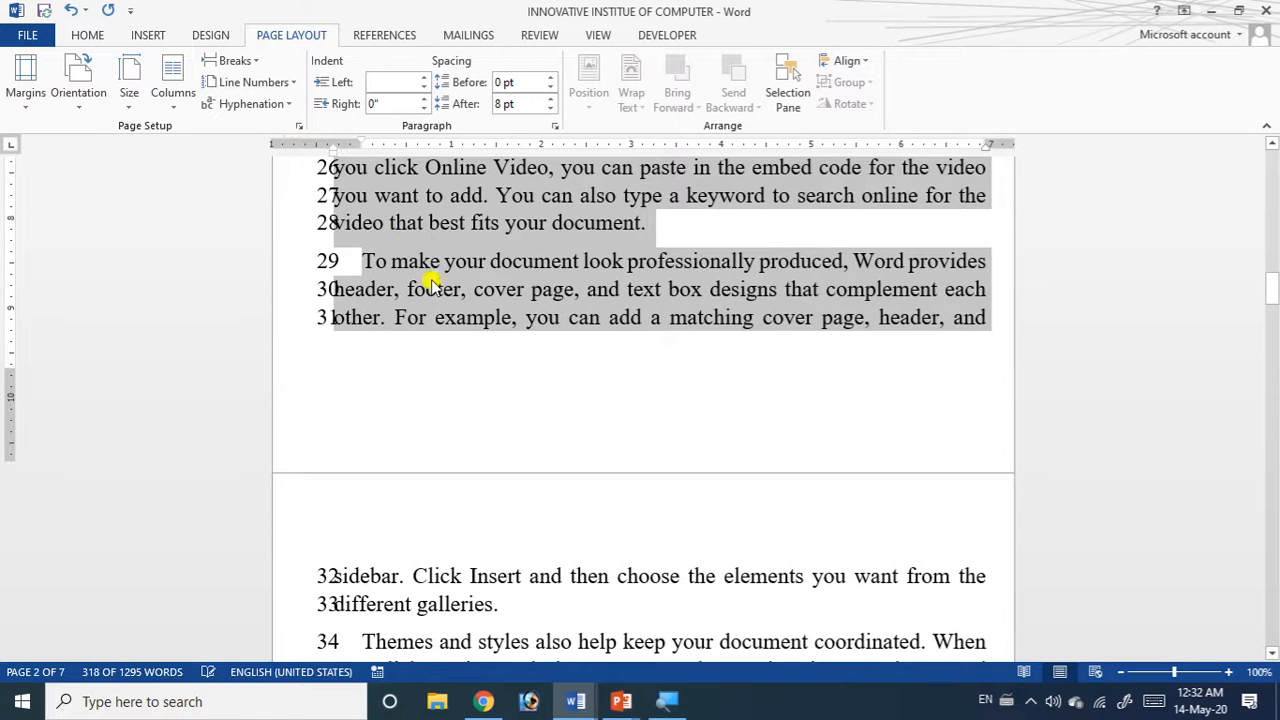
Shift the hanging indent of the selected line-numbered text inward to a left indent of 0".
scroll(537, 333, up, 5)
scroll(537, 333, up, 10)
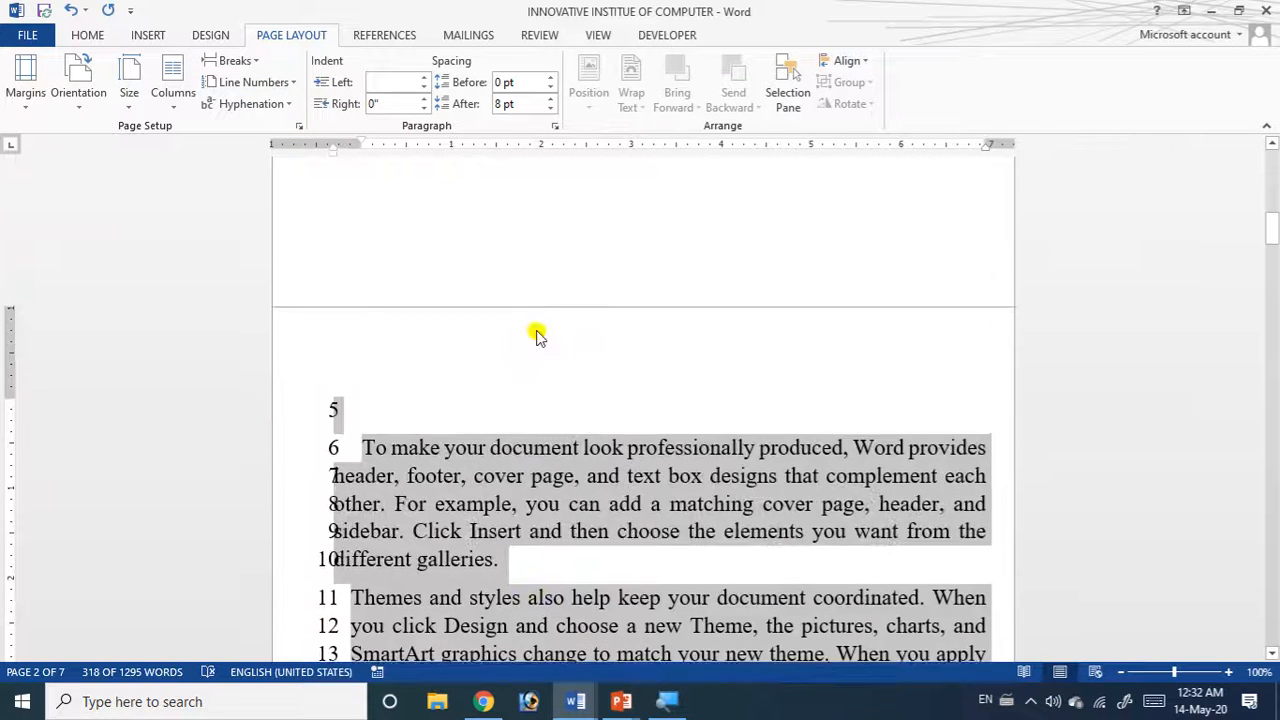
scroll(537, 329, up, 3)
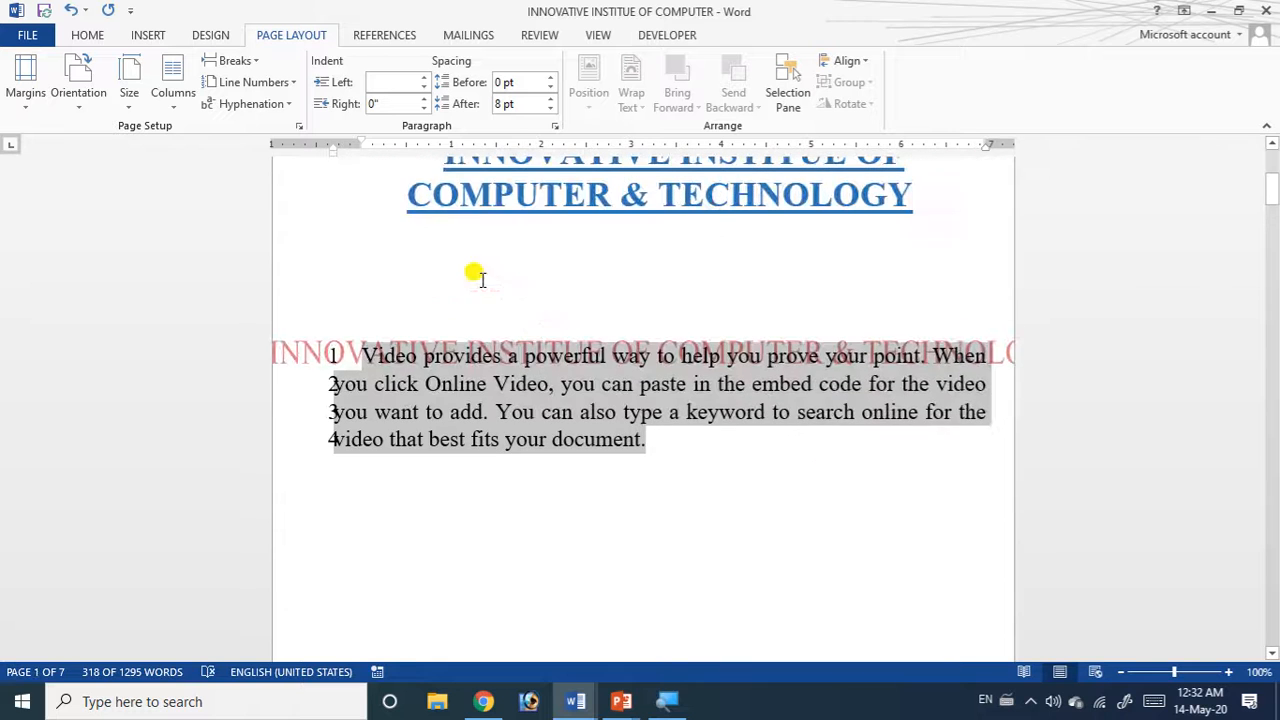
drag(335, 148, 366, 154)
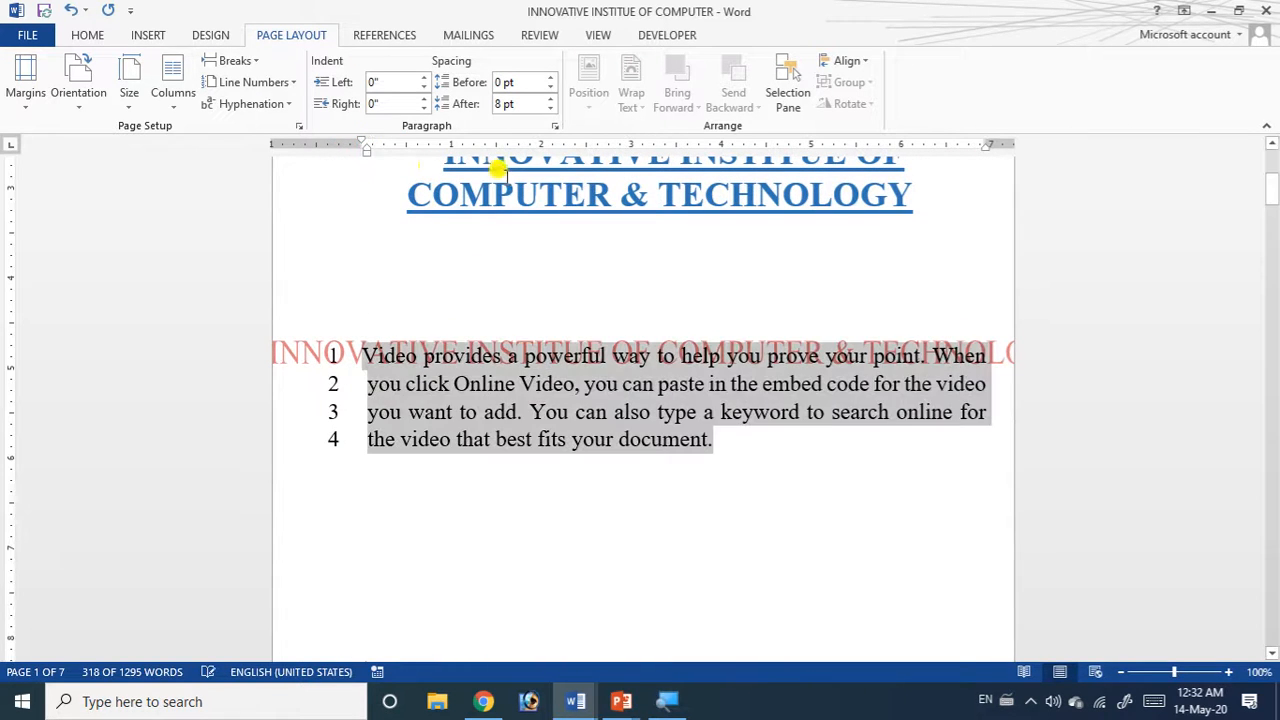
Examine how the continuous line numbers run alongside the text on the first two pages.
scroll(445, 320, down, 7)
scroll(445, 330, down, 3)
scroll(414, 292, up, 1)
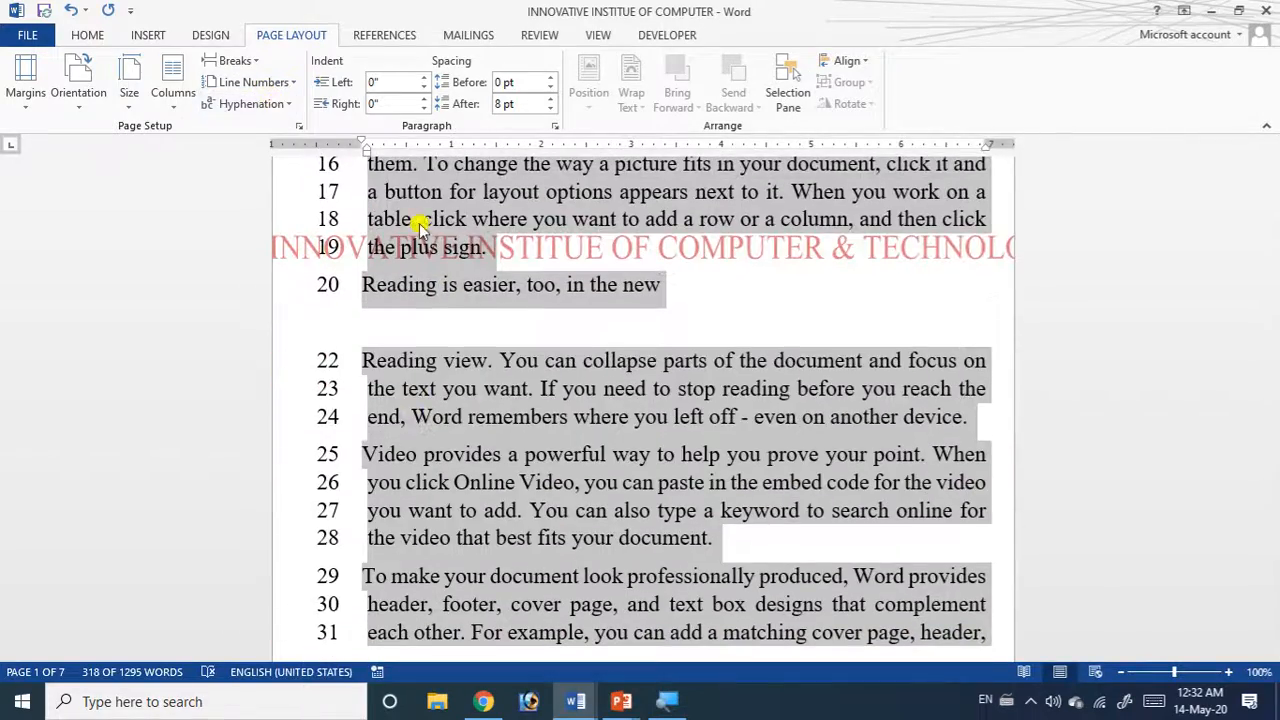
scroll(517, 290, up, 7)
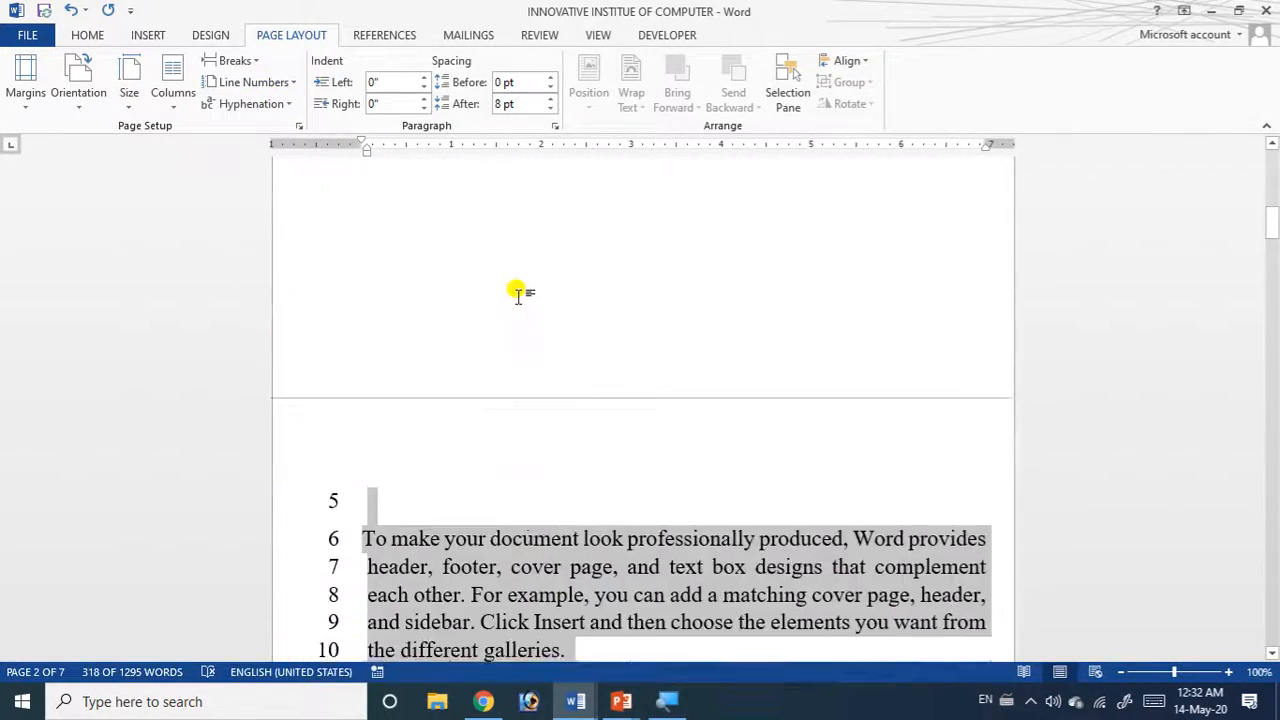
scroll(517, 292, up, 9)
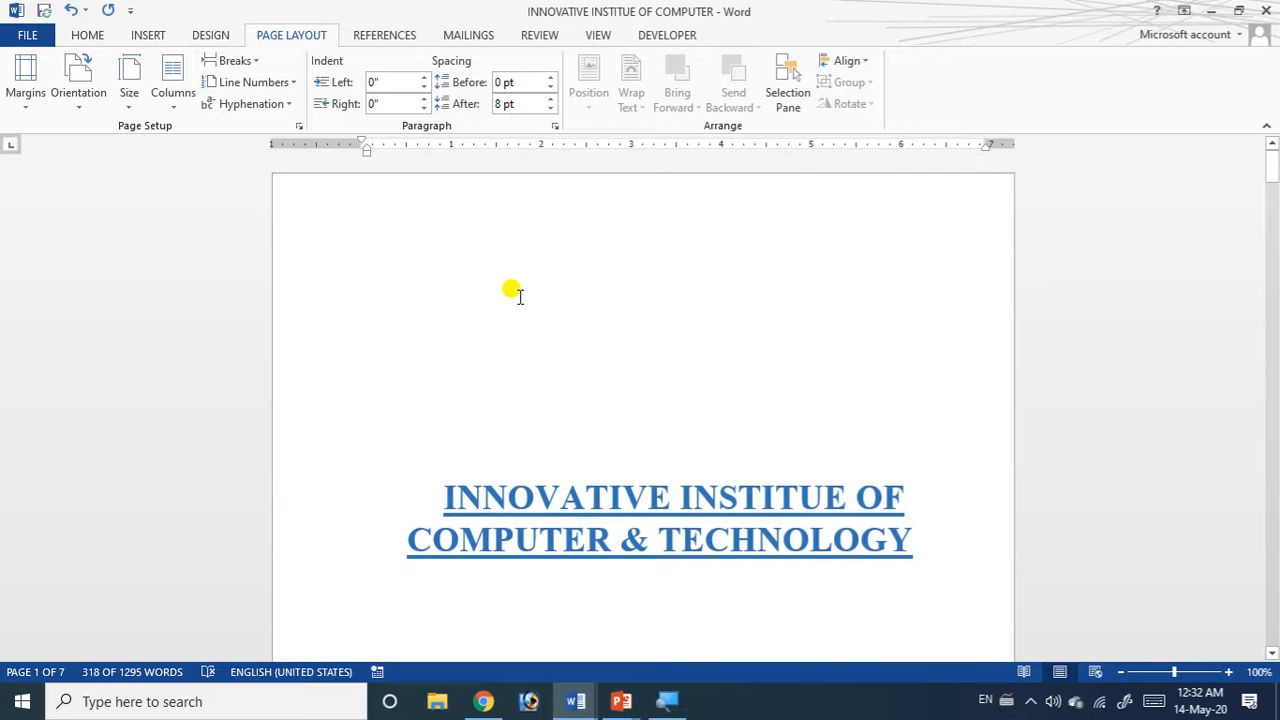
scroll(517, 293, down, 5)
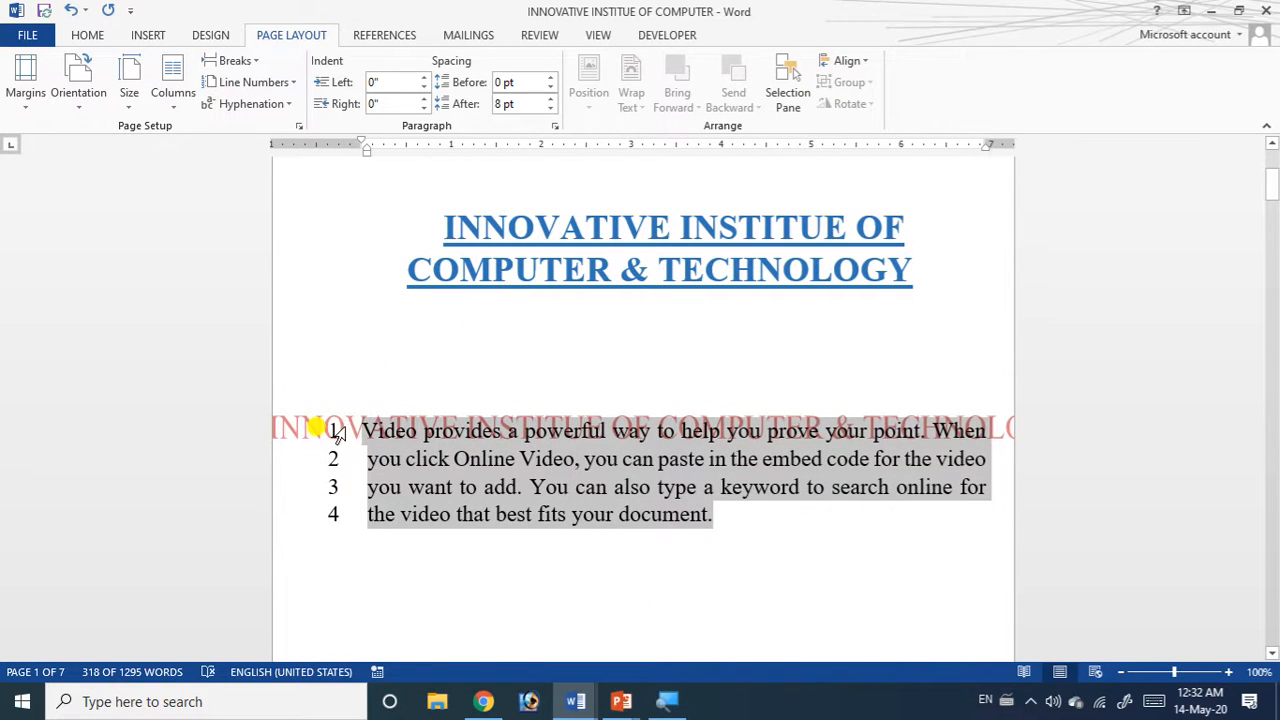
drag(338, 430, 605, 560)
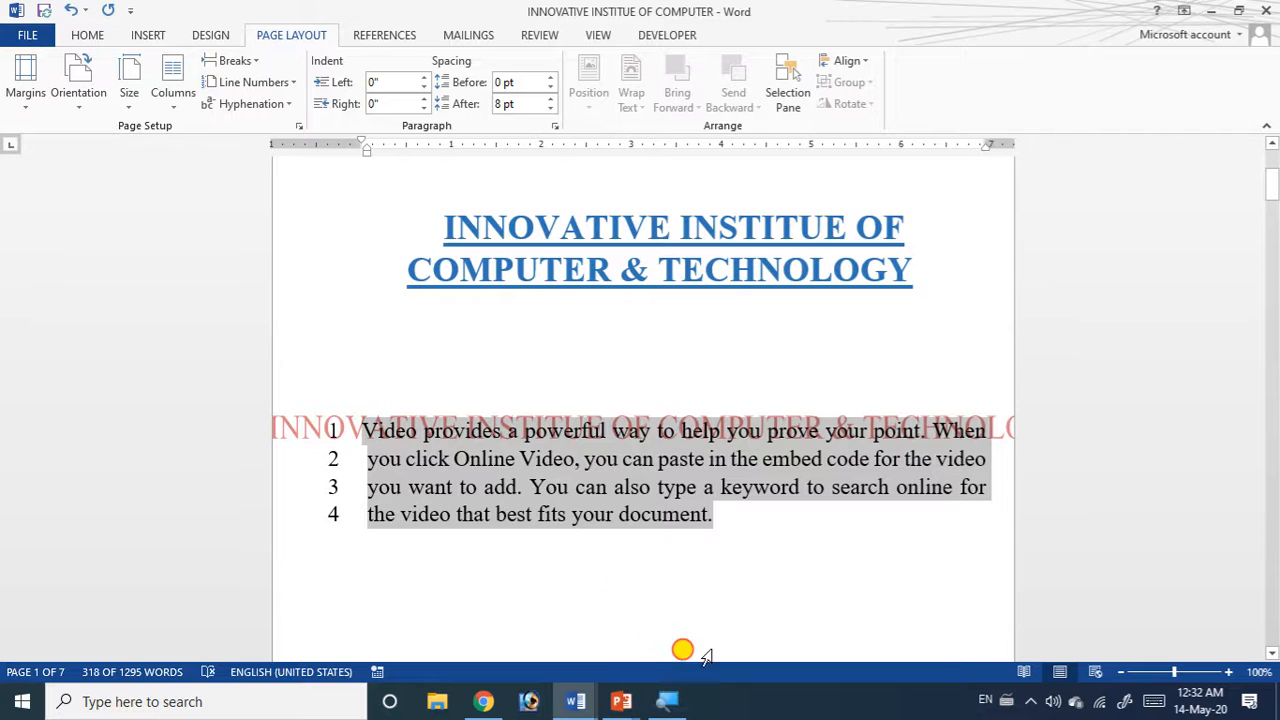
click(568, 551)
scroll(580, 520, down, 8)
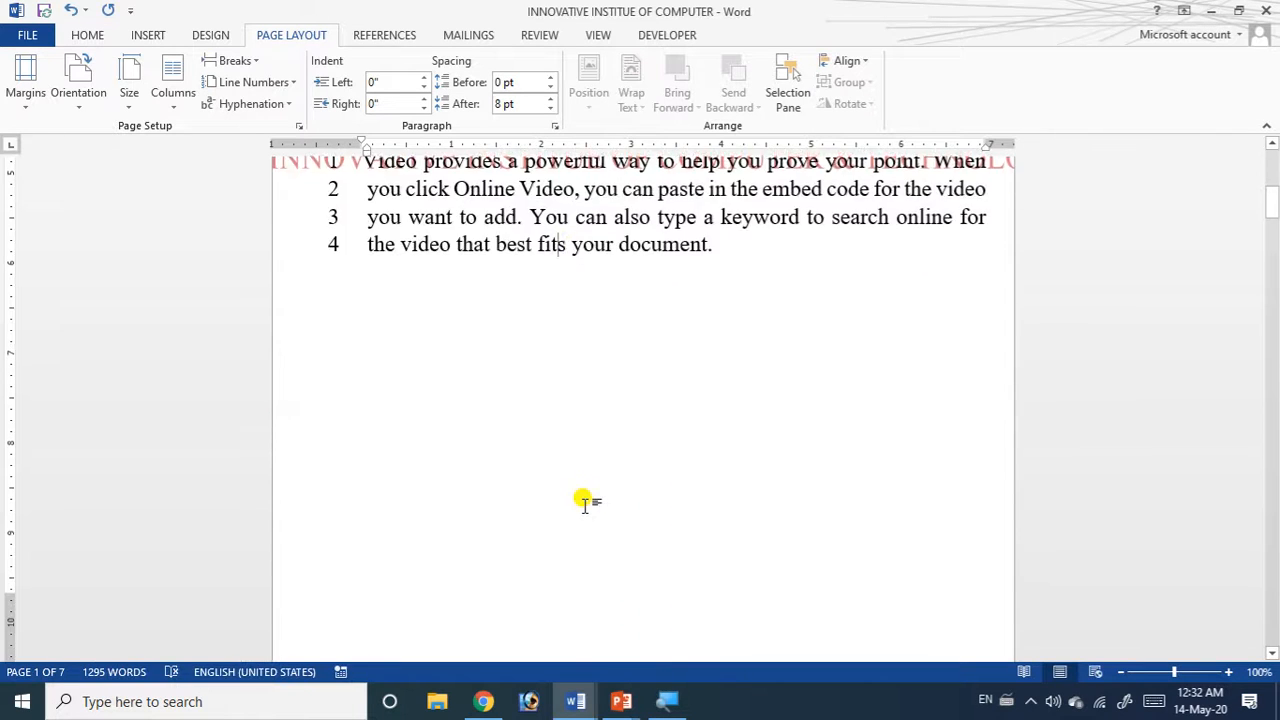
scroll(587, 510, down, 6)
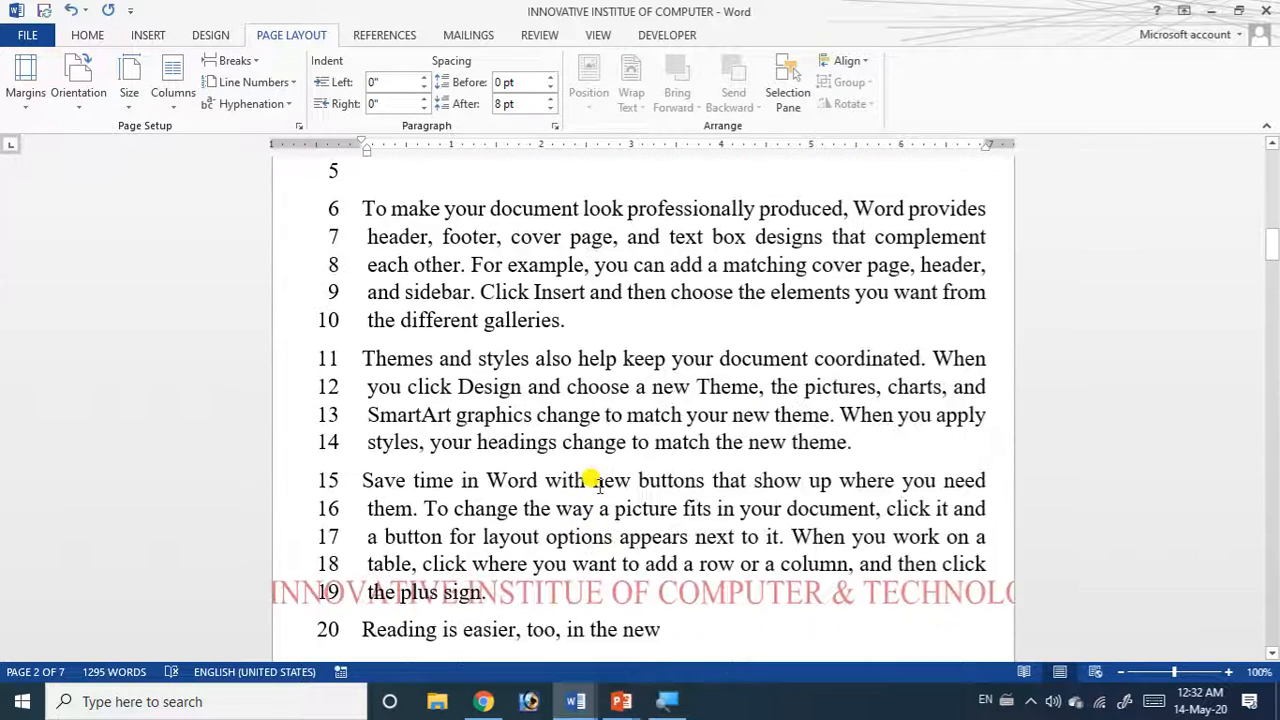
scroll(592, 480, up, 1)
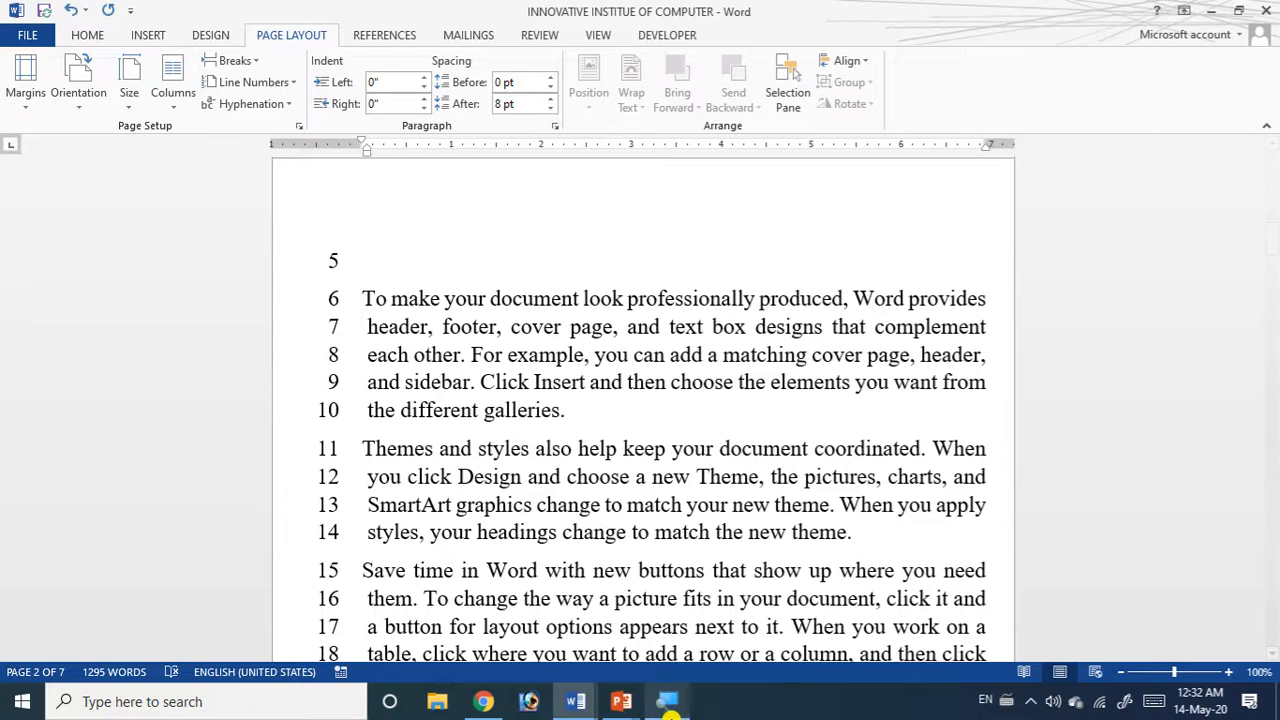
Switch to Document2, select its text from the start into the second page, and apply automatic hyphenation.
click(560, 702)
click(570, 640)
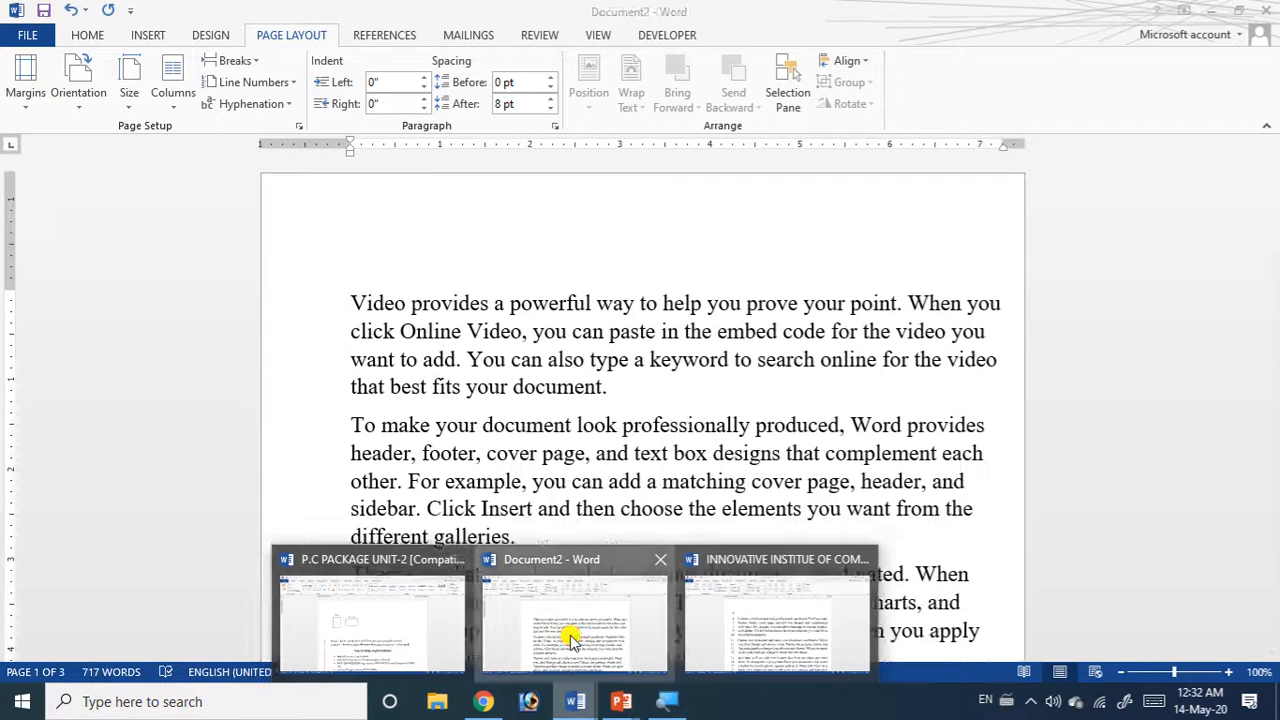
drag(340, 288, 905, 640)
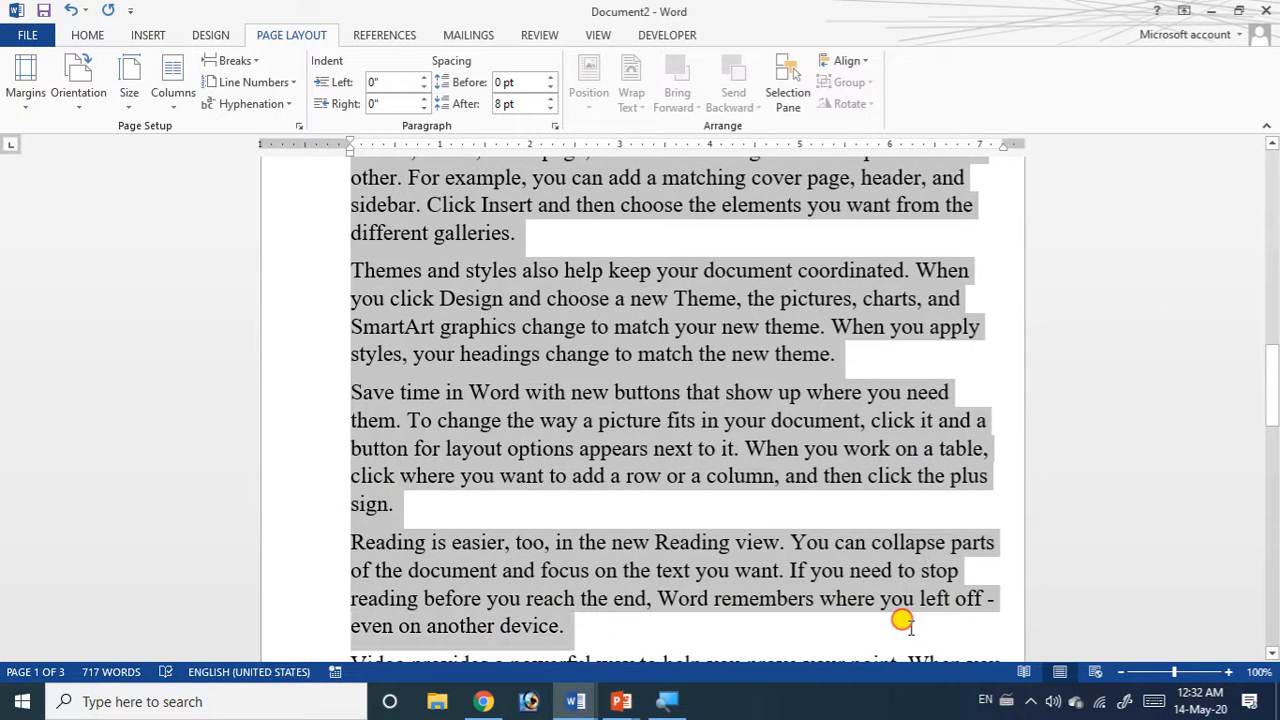
click(287, 106)
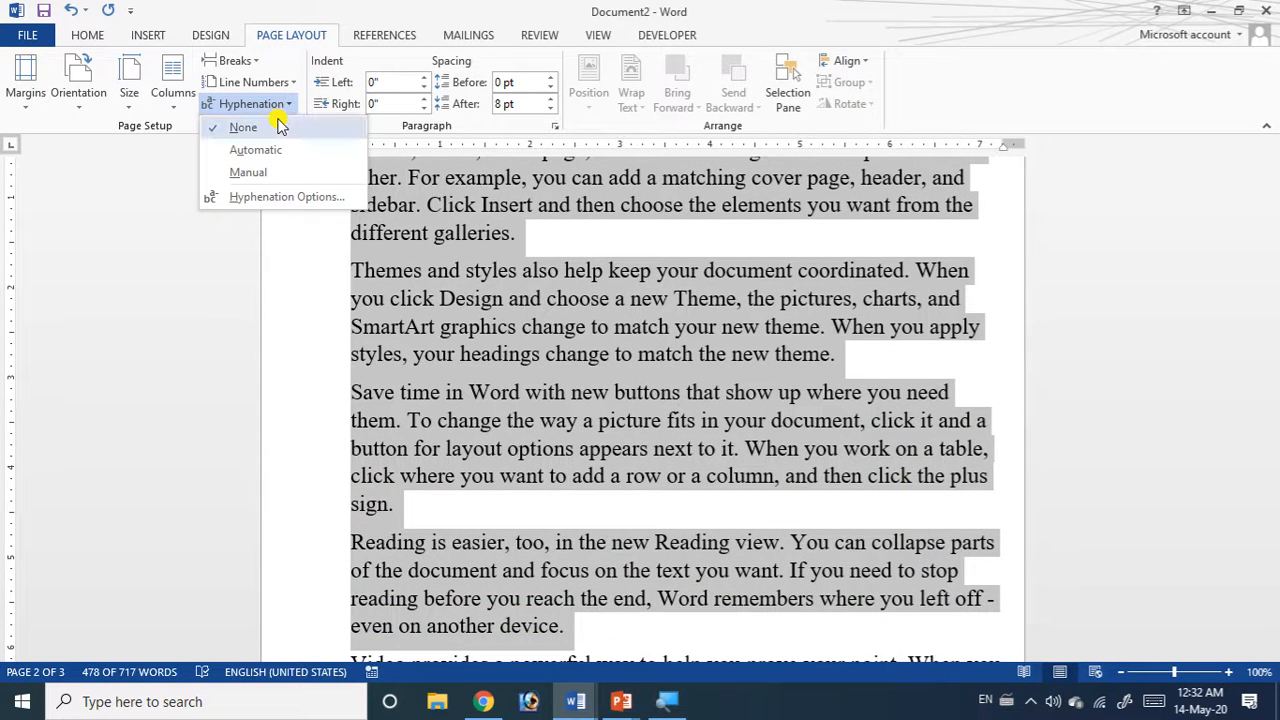
click(279, 147)
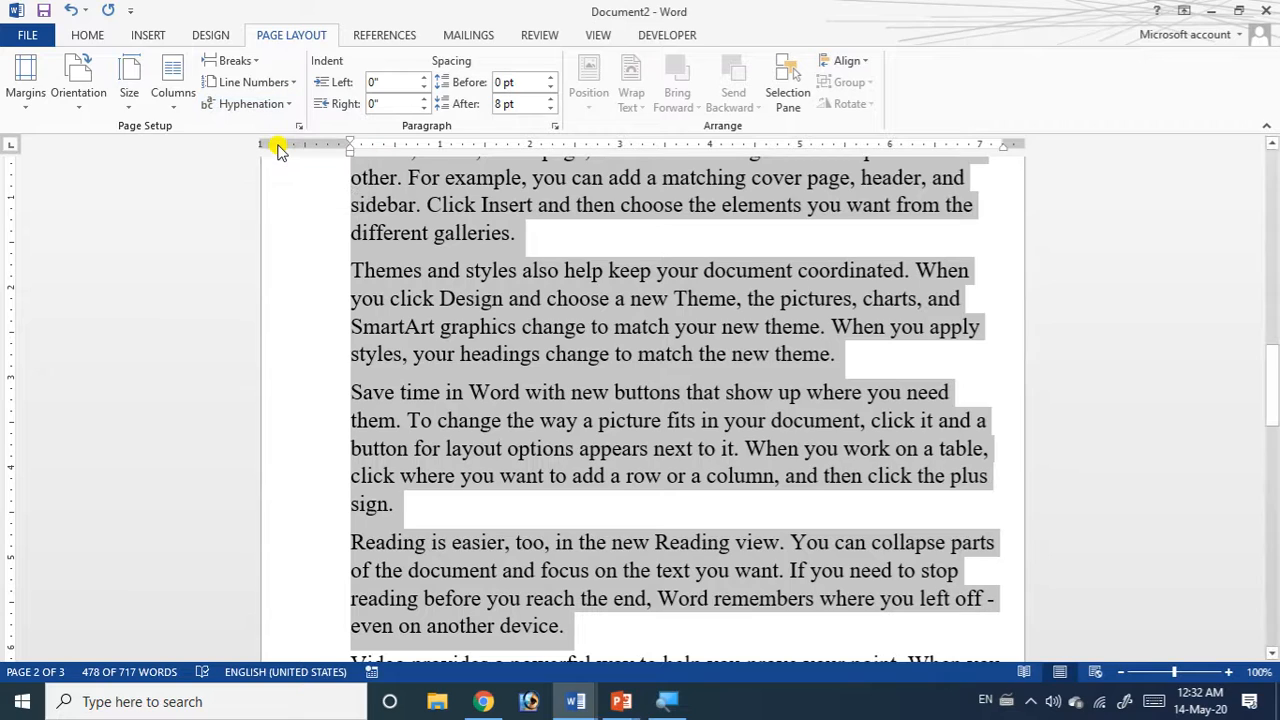
Look through Document2's line endings on the first two pages for the effect of automatic hyphenation.
scroll(613, 307, up, 12)
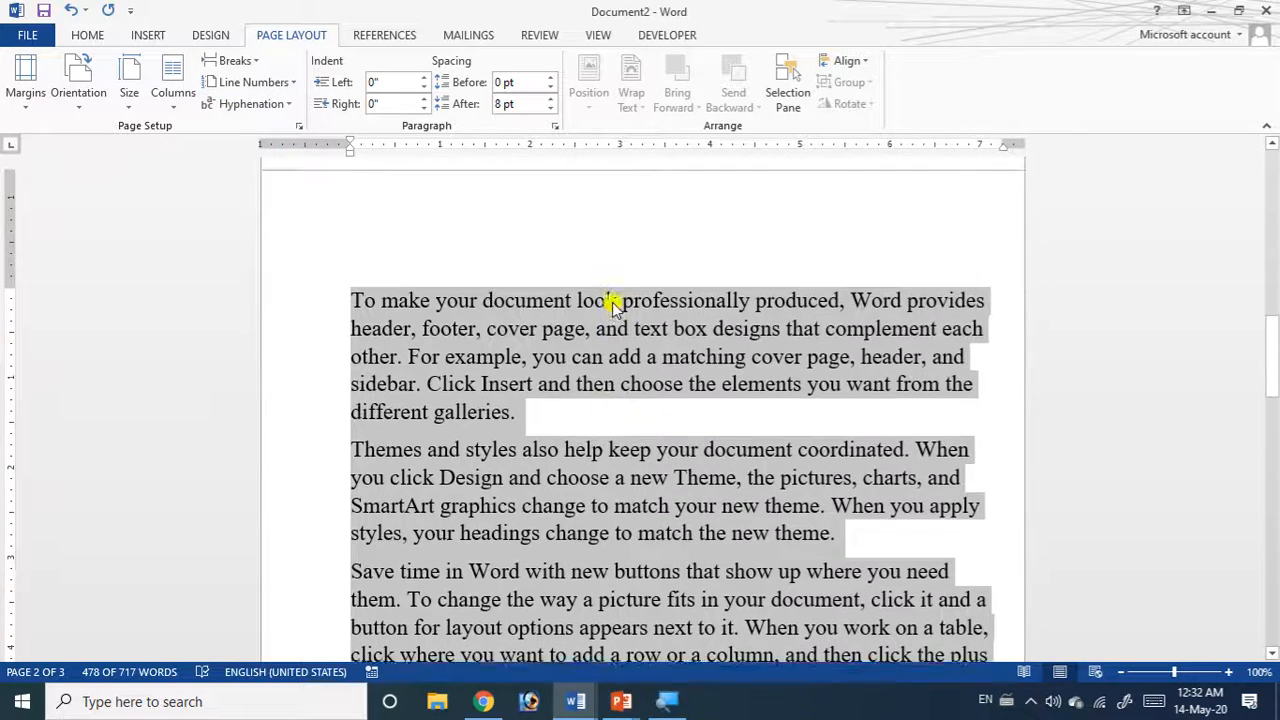
scroll(613, 307, up, 3)
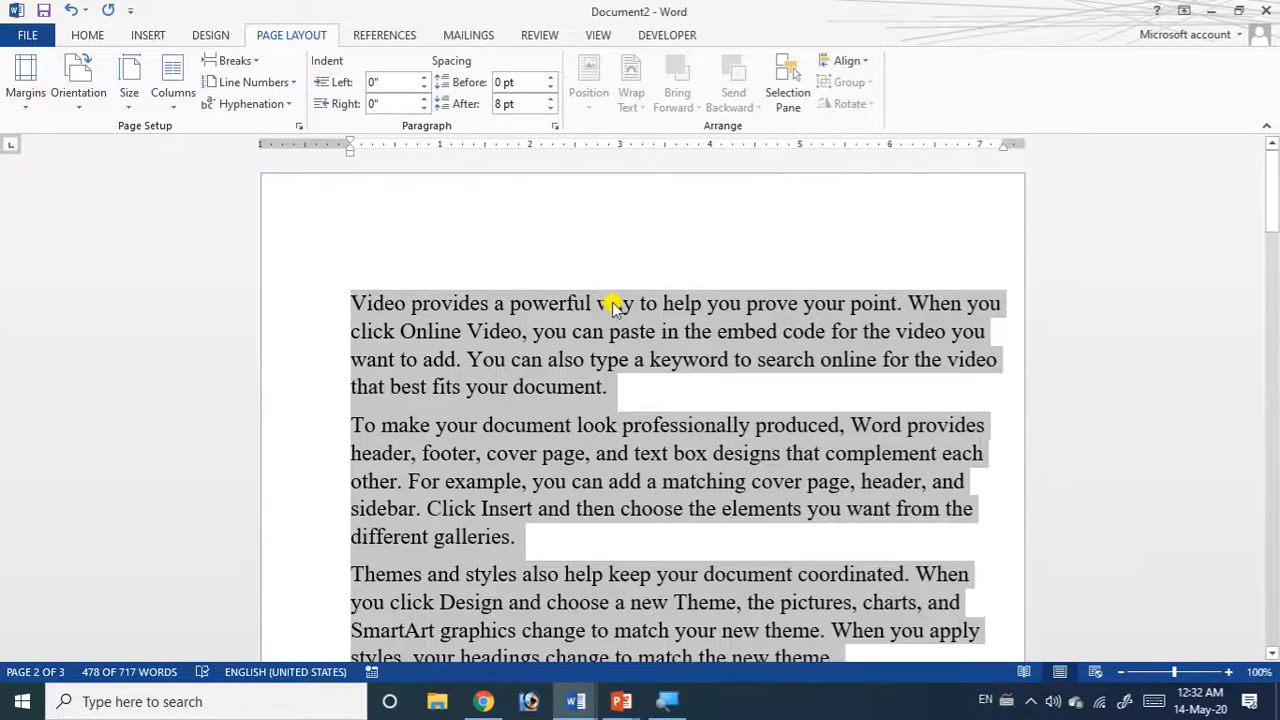
click(727, 379)
scroll(730, 374, down, 5)
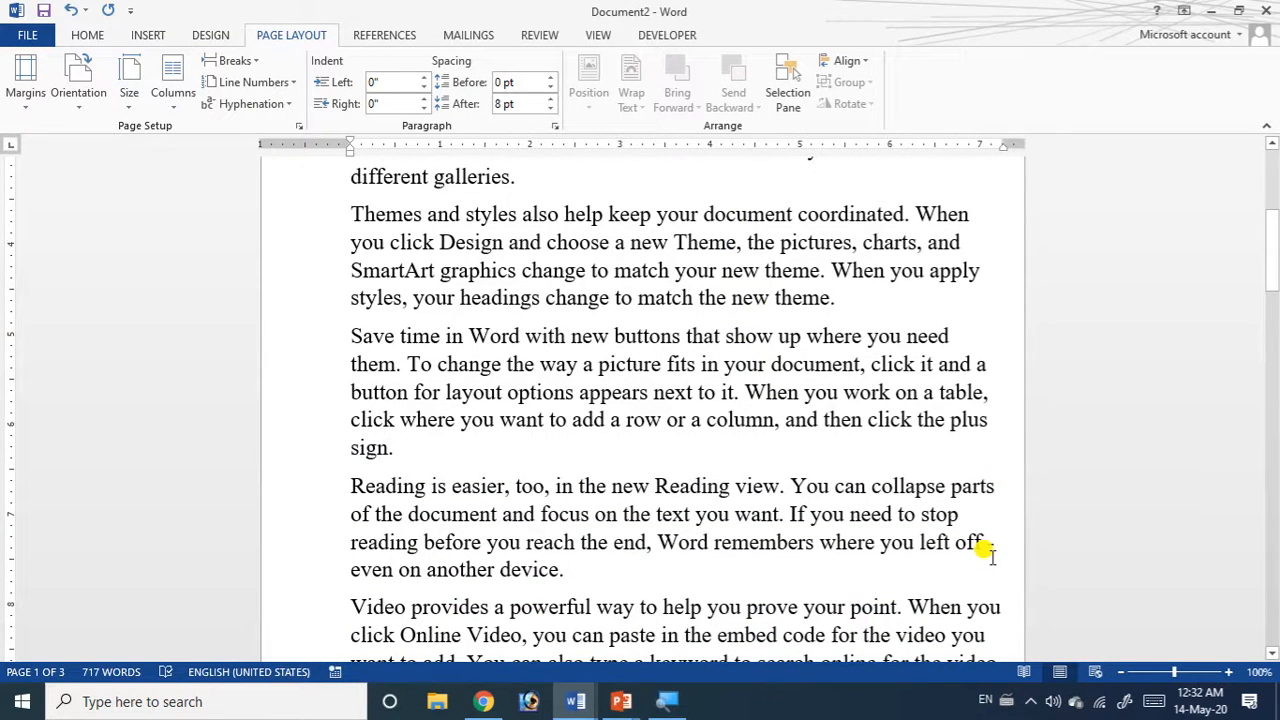
scroll(990, 553, down, 1)
scroll(1011, 563, down, 10)
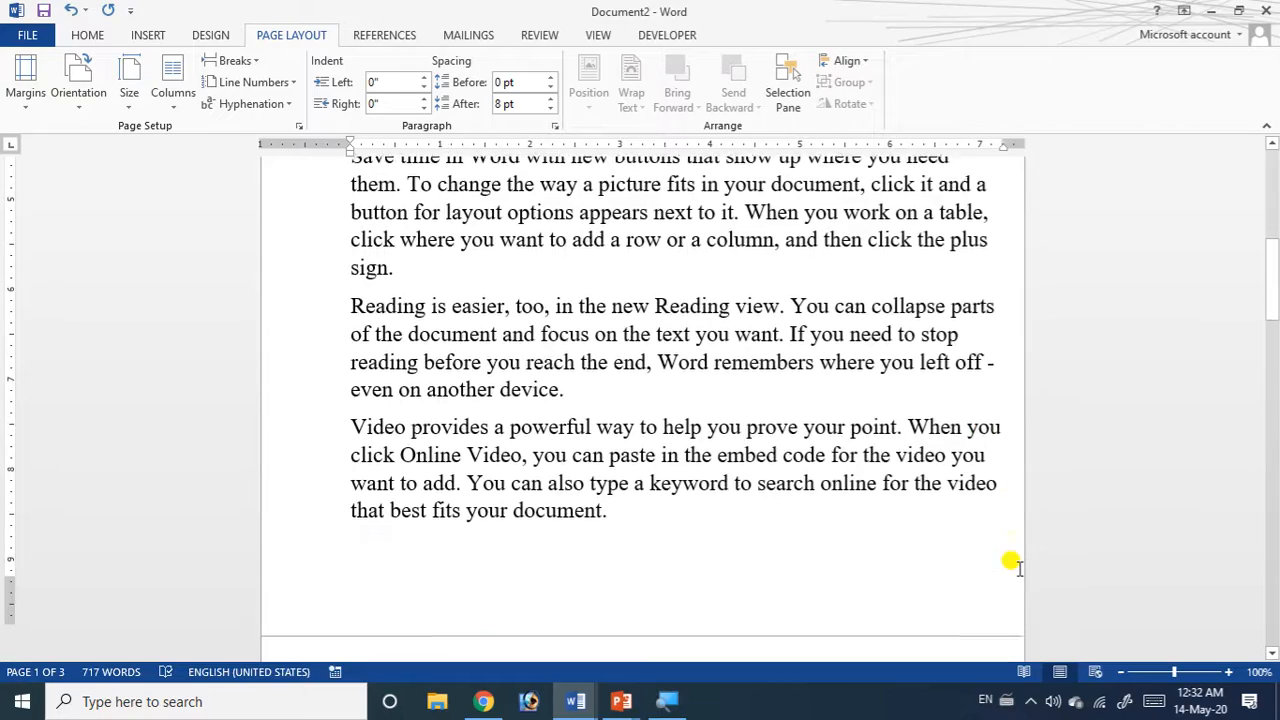
scroll(1017, 563, down, 8)
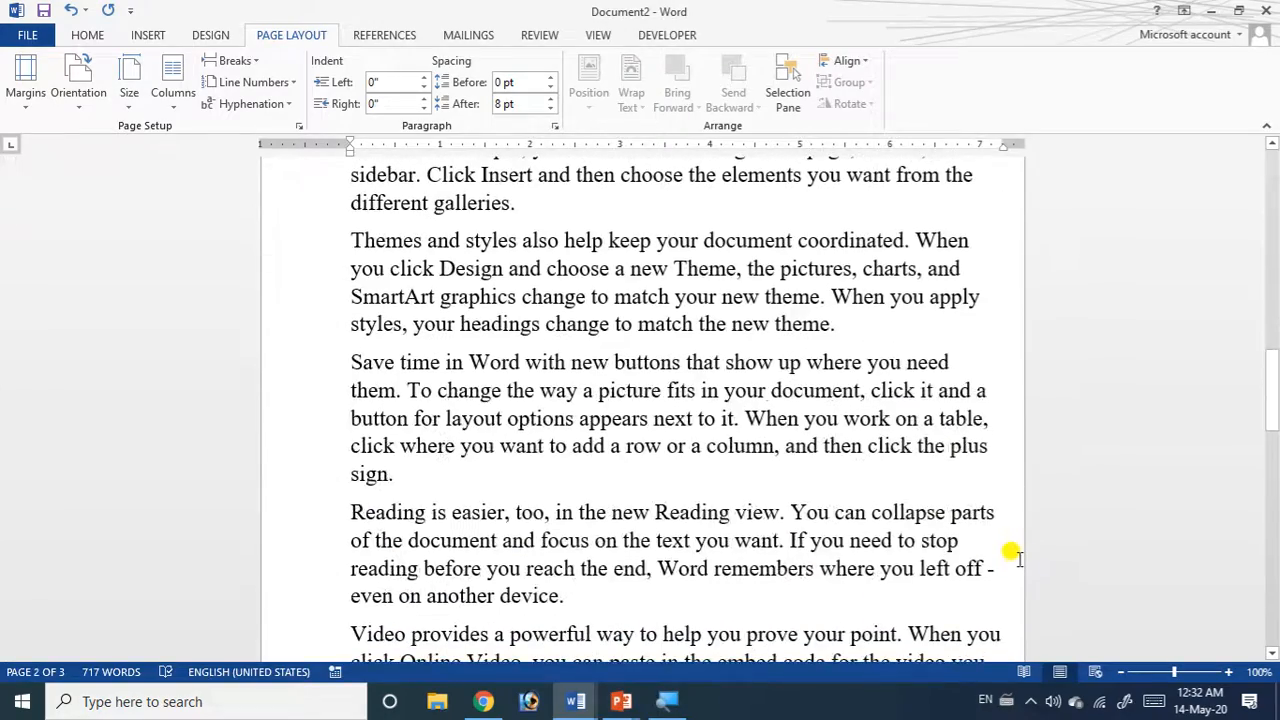
scroll(1000, 566, down, 1)
scroll(997, 560, up, 15)
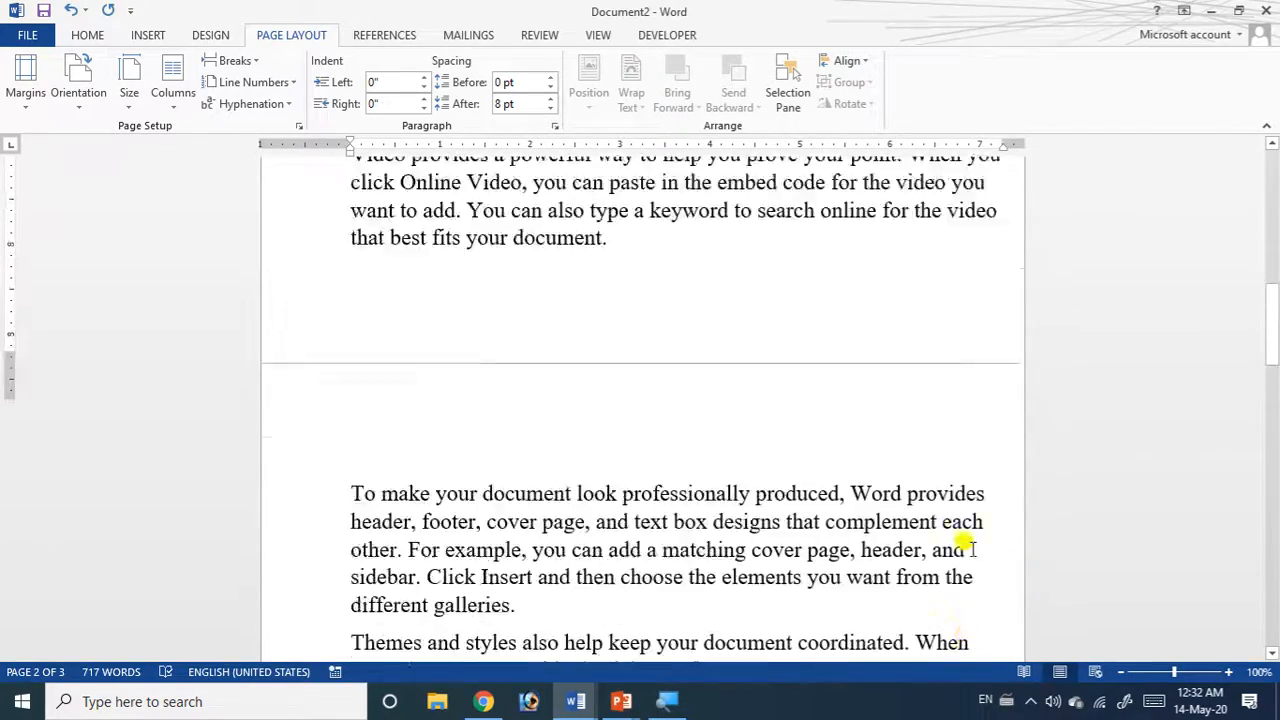
scroll(966, 542, up, 15)
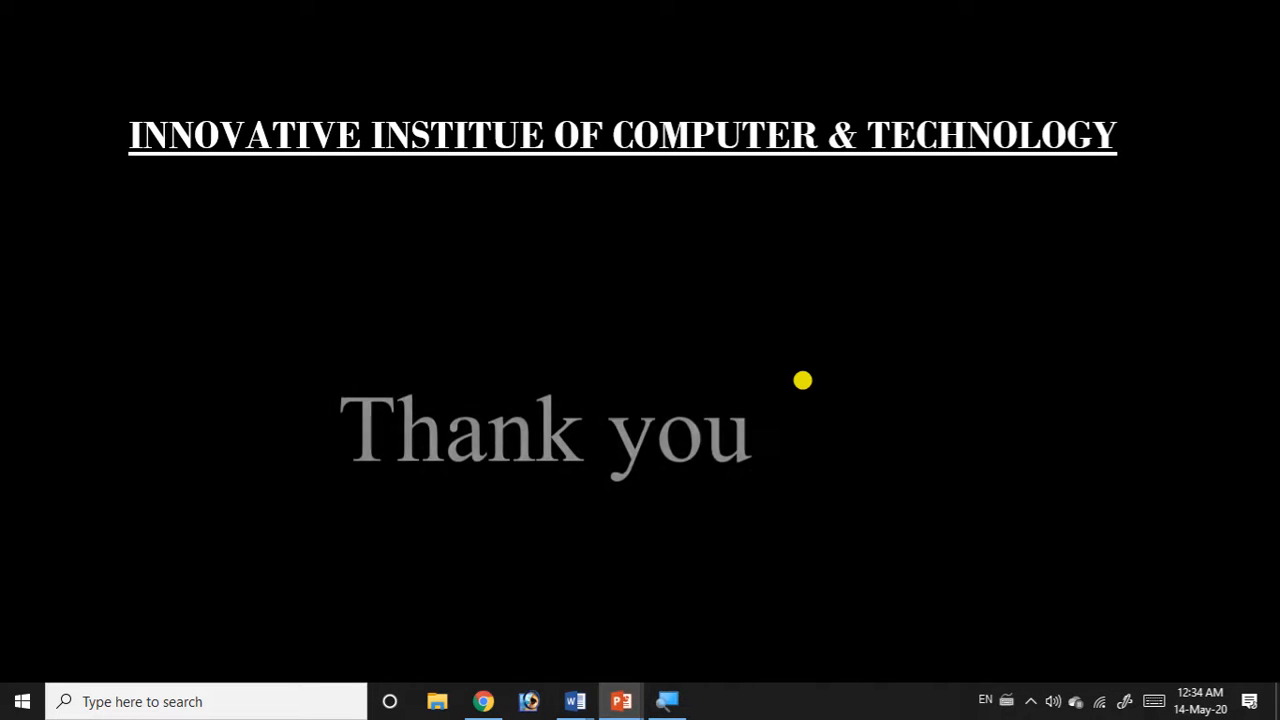
key(ctrl+F5)
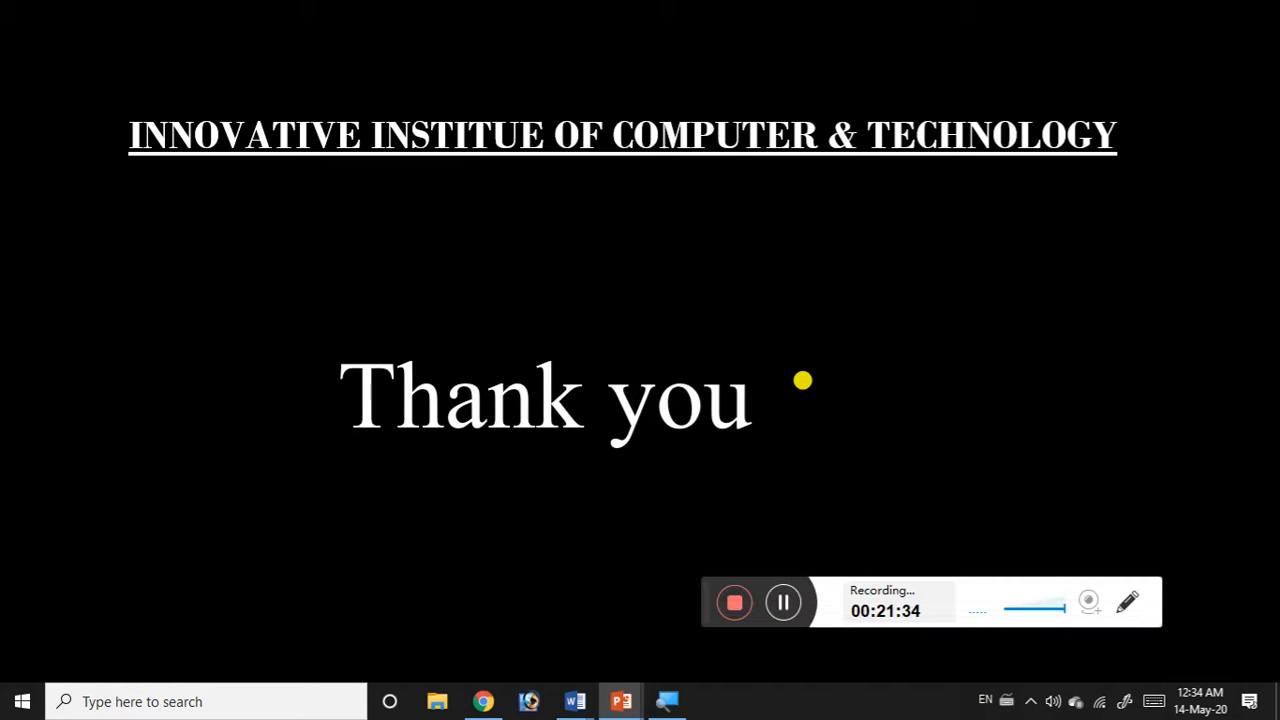